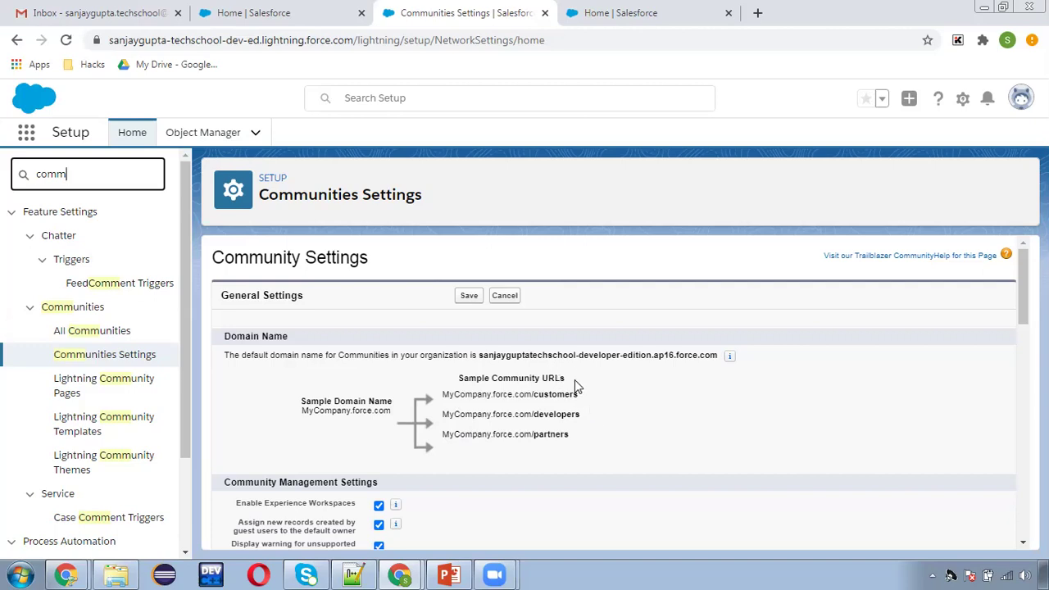
Highlight the org part of the default community domain name on Communities Settings to review it.
click(480, 360)
drag(478, 357, 590, 360)
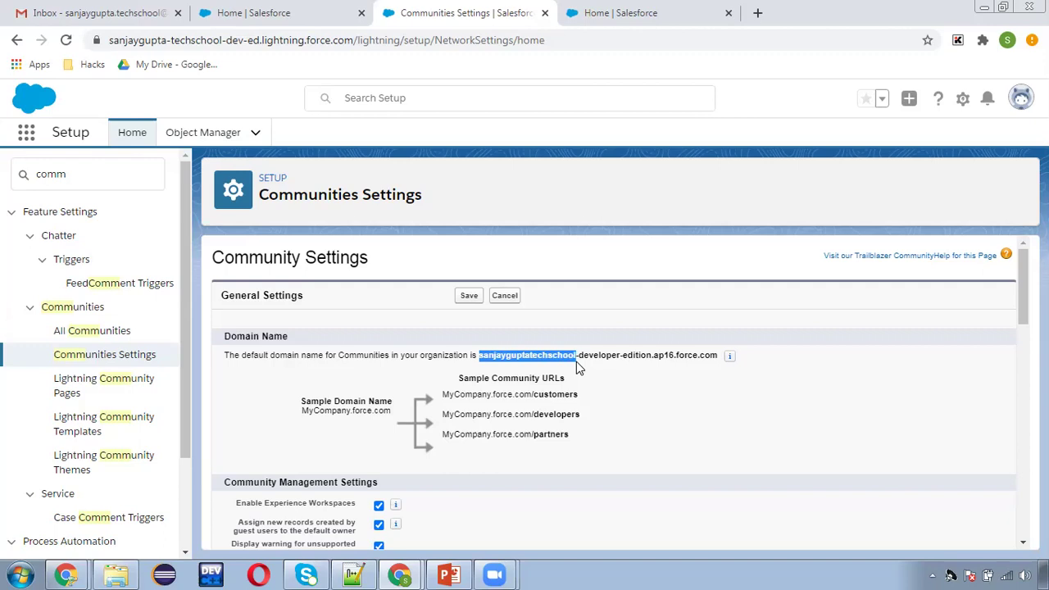
click(607, 399)
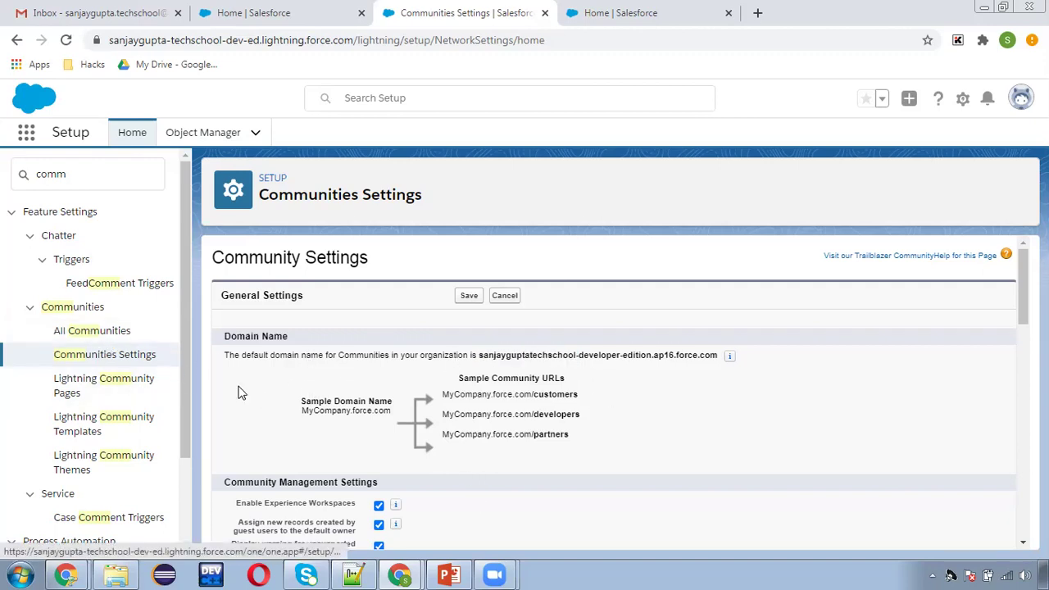
Go to All Communities and start a New Community to reach the template gallery.
click(105, 336)
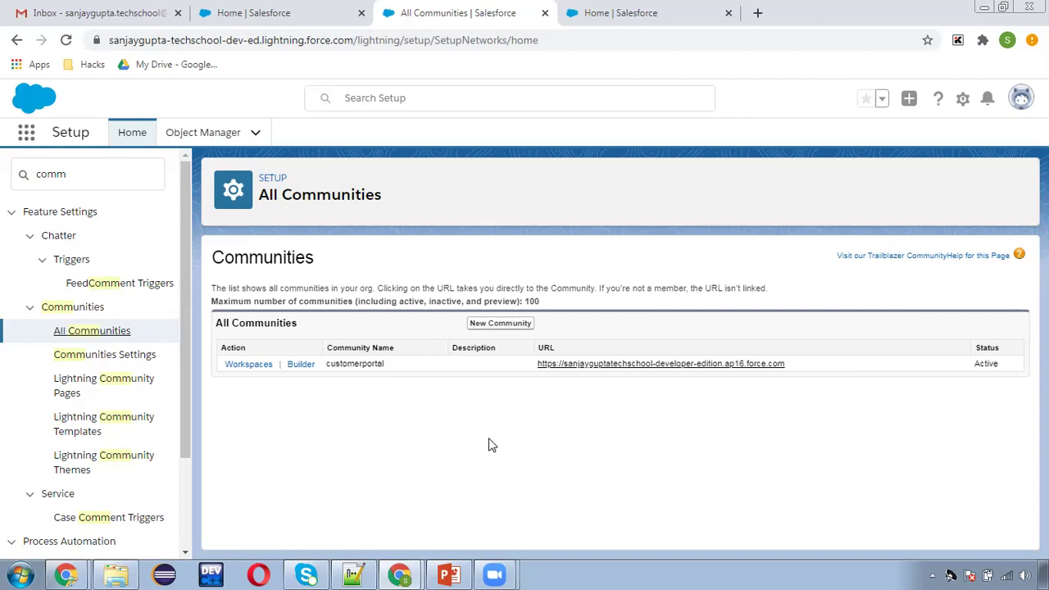
click(514, 326)
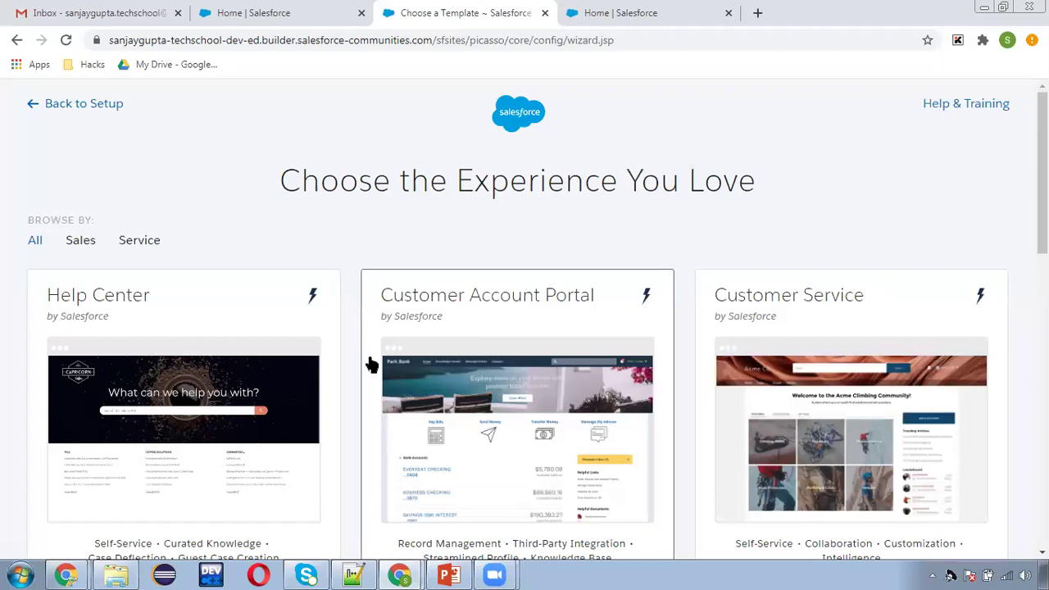
Review the Help Center template's details and choose it with Get Started.
scroll(371, 365, down, 2)
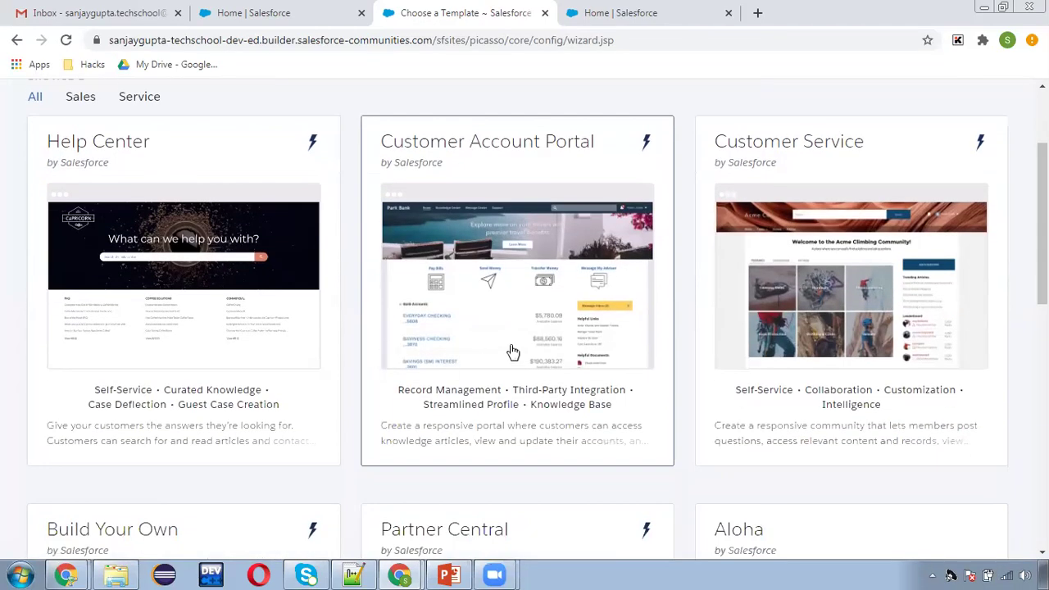
scroll(512, 353, down, 1)
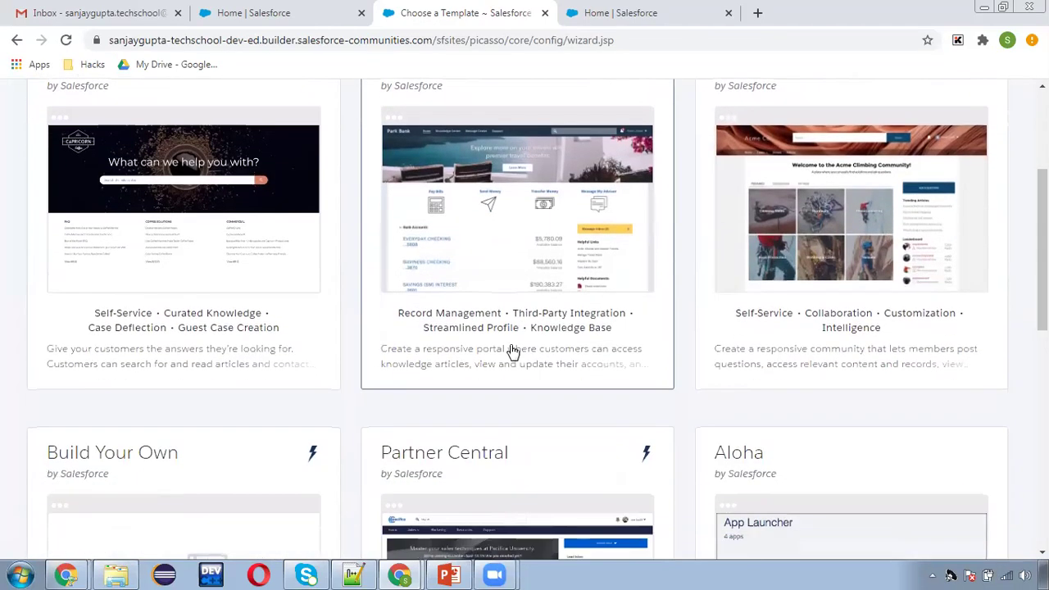
click(218, 273)
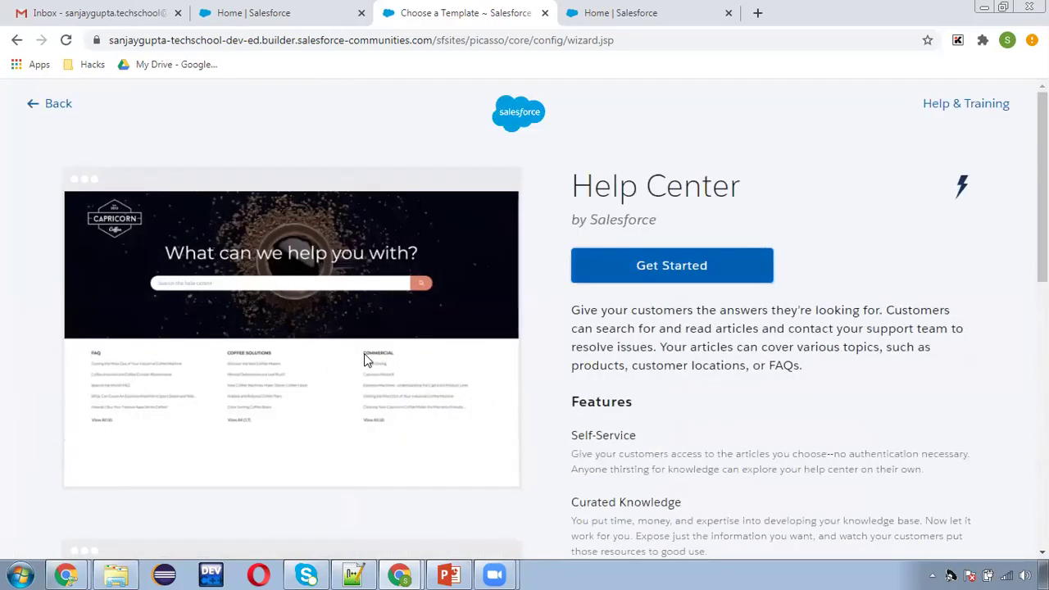
scroll(345, 355, down, 3)
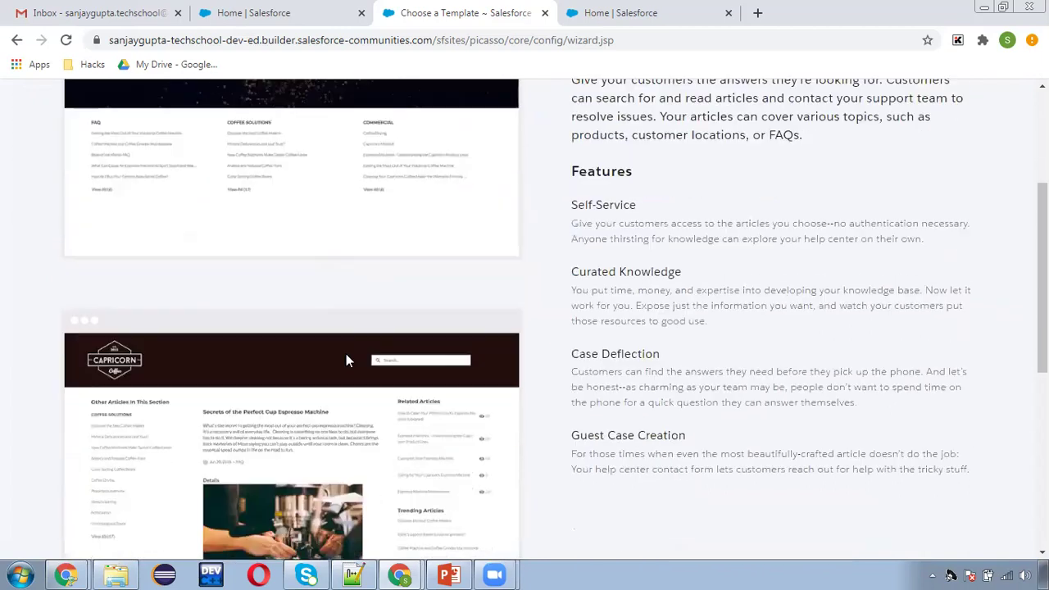
scroll(369, 404, down, 5)
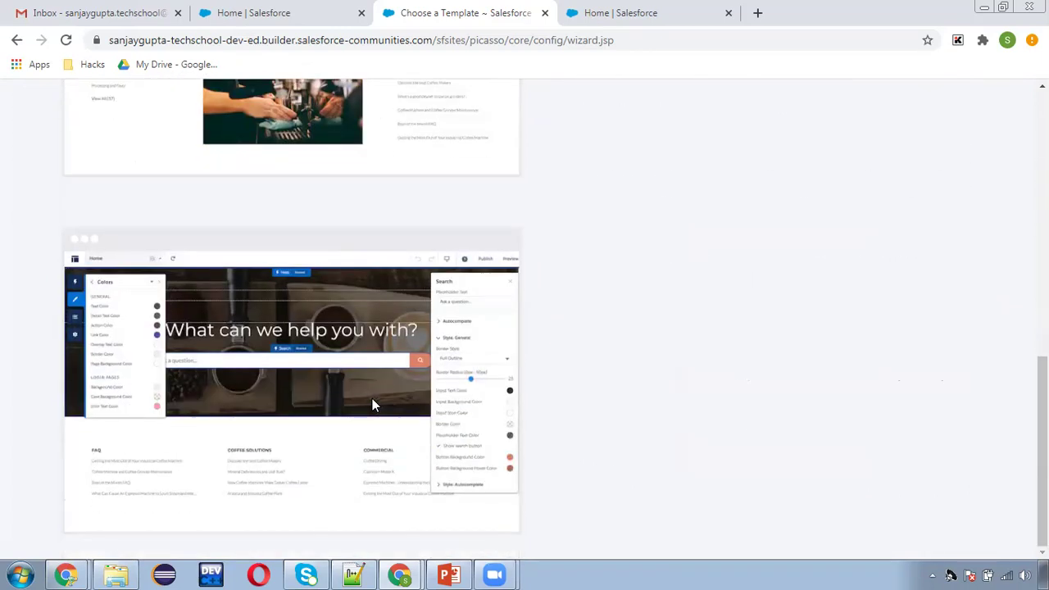
scroll(372, 402, up, 8)
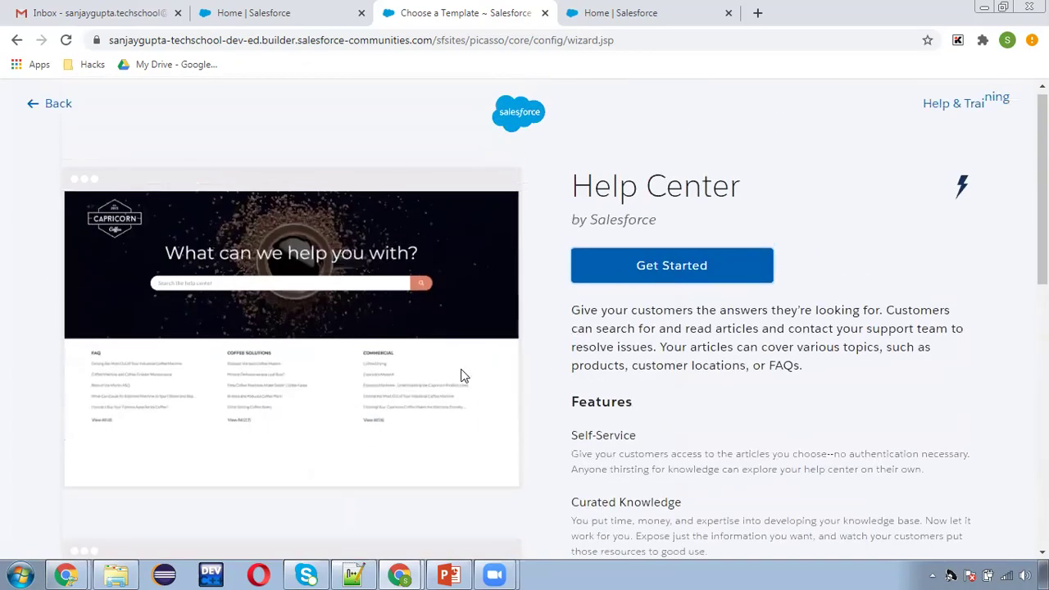
scroll(826, 361, down, 4)
scroll(825, 358, up, 4)
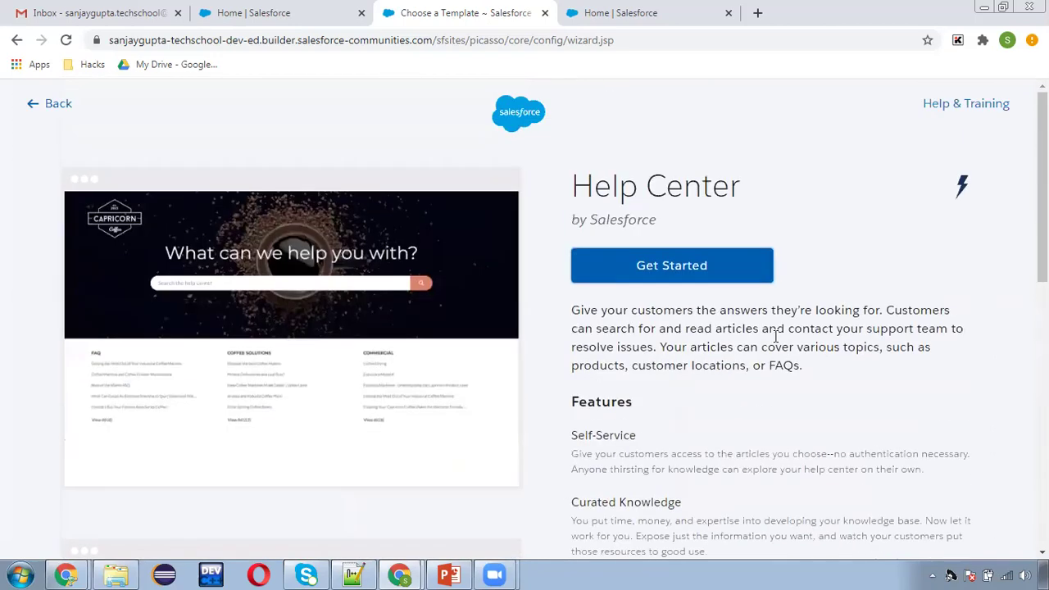
click(671, 268)
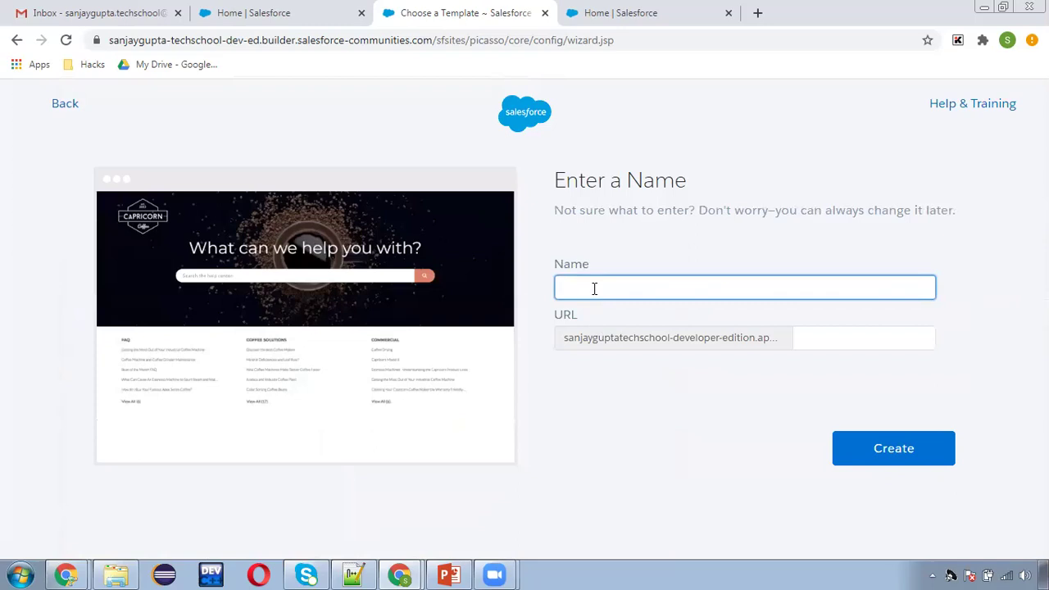
Name the community 'Demo Community' with URL 'democommunity' and create it.
text(Demo Community)
click(902, 451)
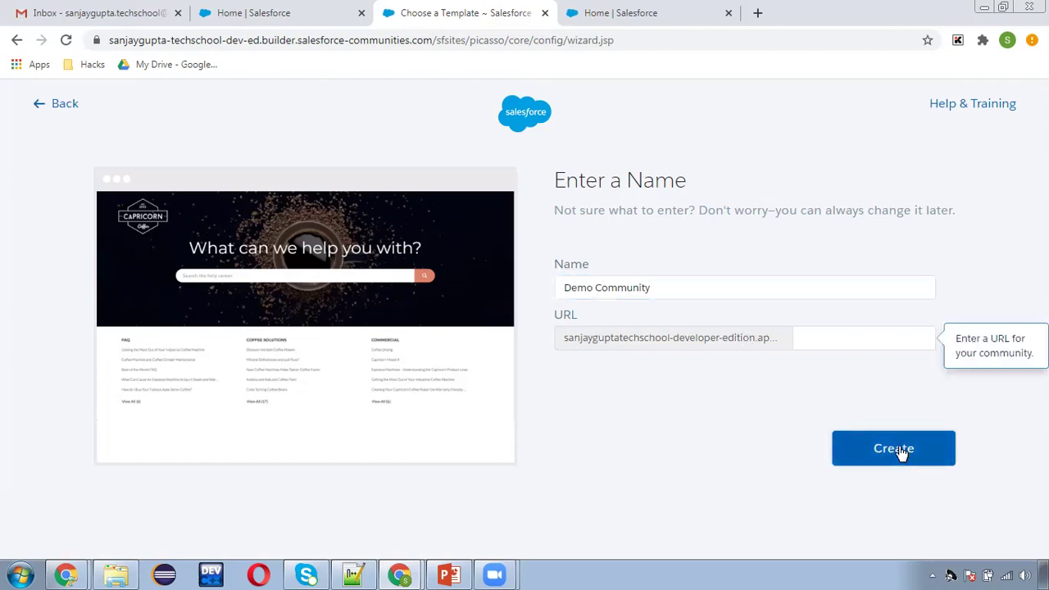
click(836, 335)
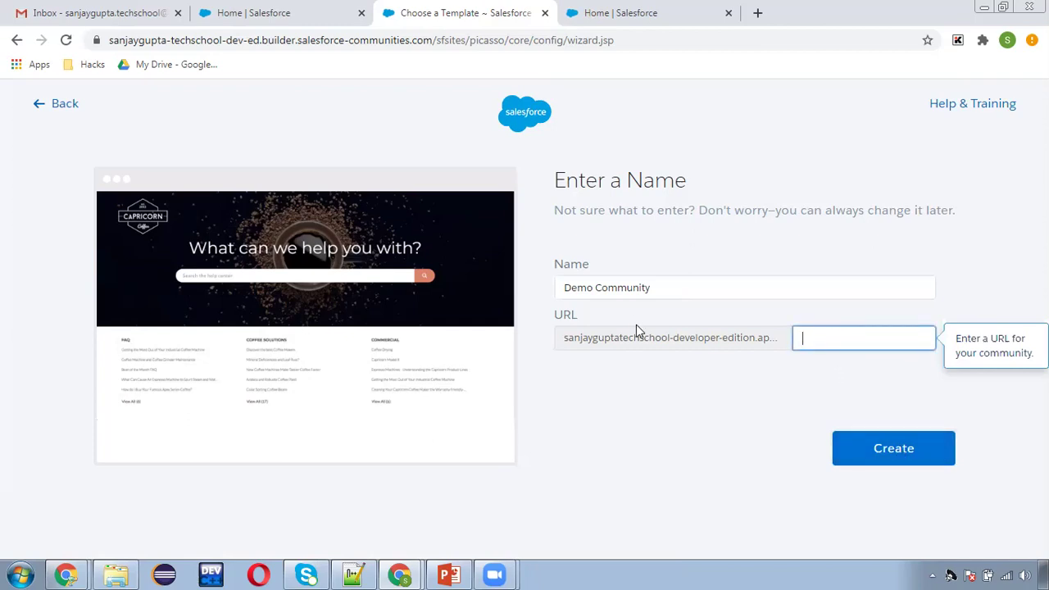
text(democommunity)
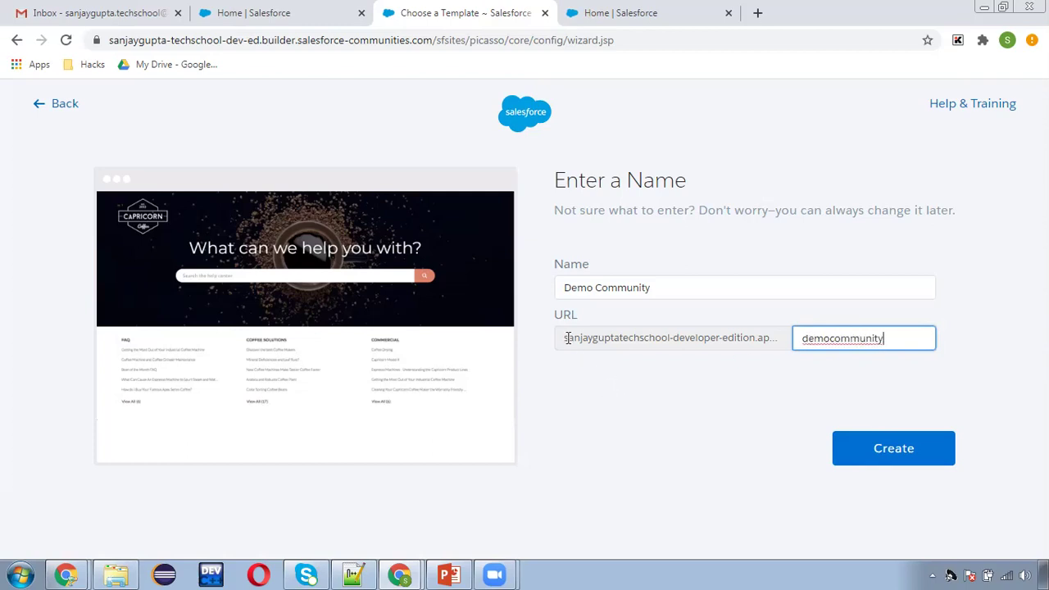
drag(565, 337, 853, 331)
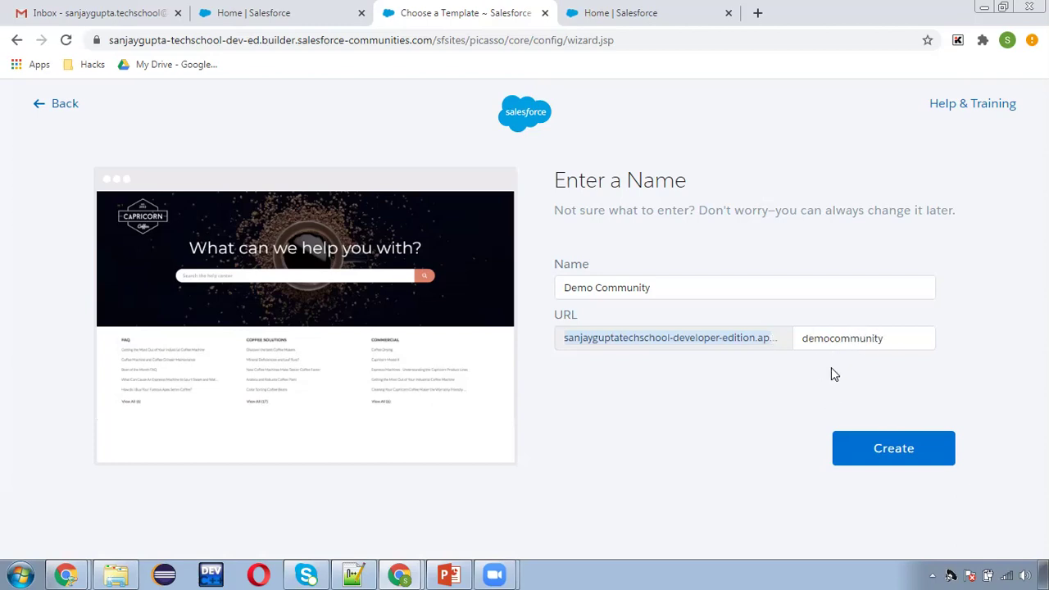
click(870, 440)
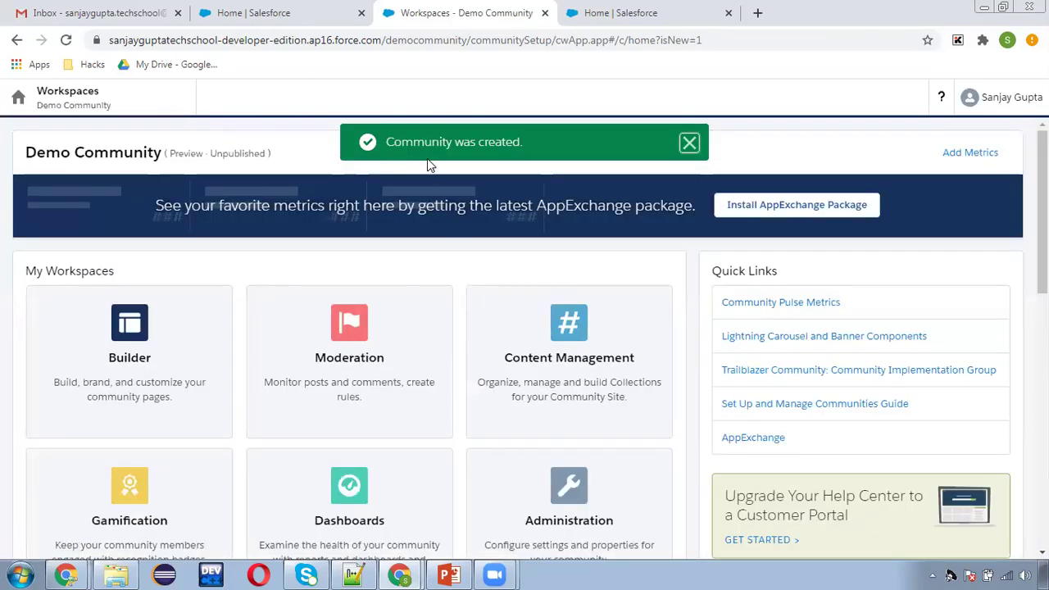
Dismiss the creation confirmation, check the workspaces list, and open Demo Community in Builder.
click(691, 144)
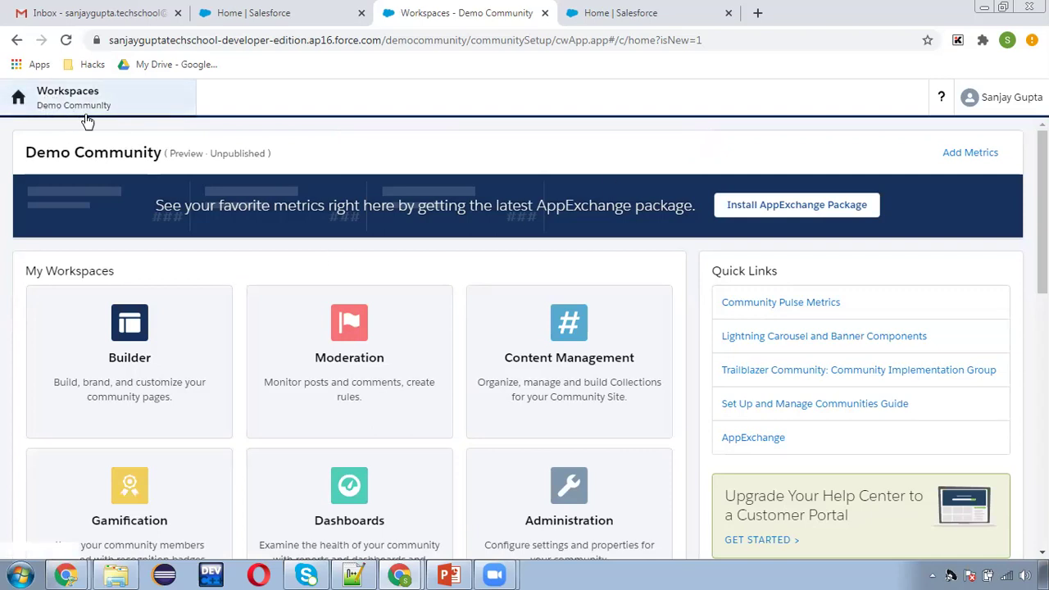
scroll(410, 414, down, 1)
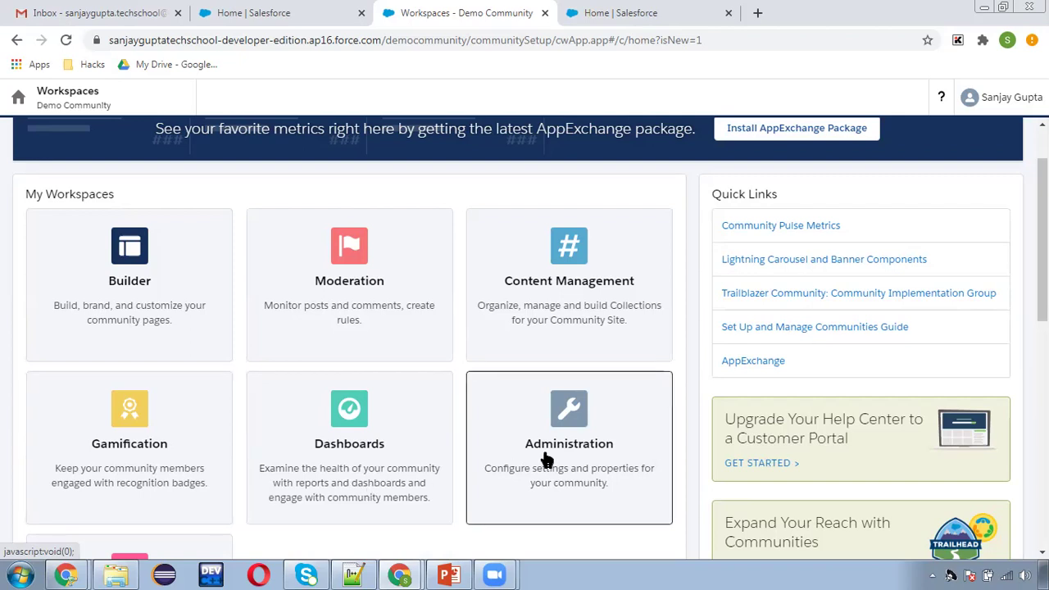
scroll(150, 206, up, 2)
click(82, 96)
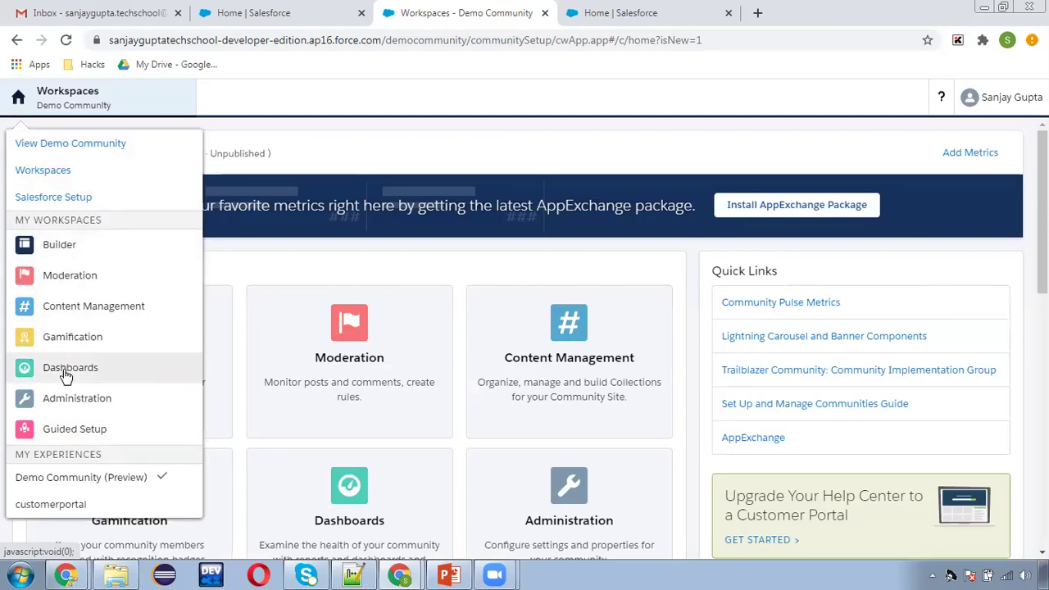
click(302, 274)
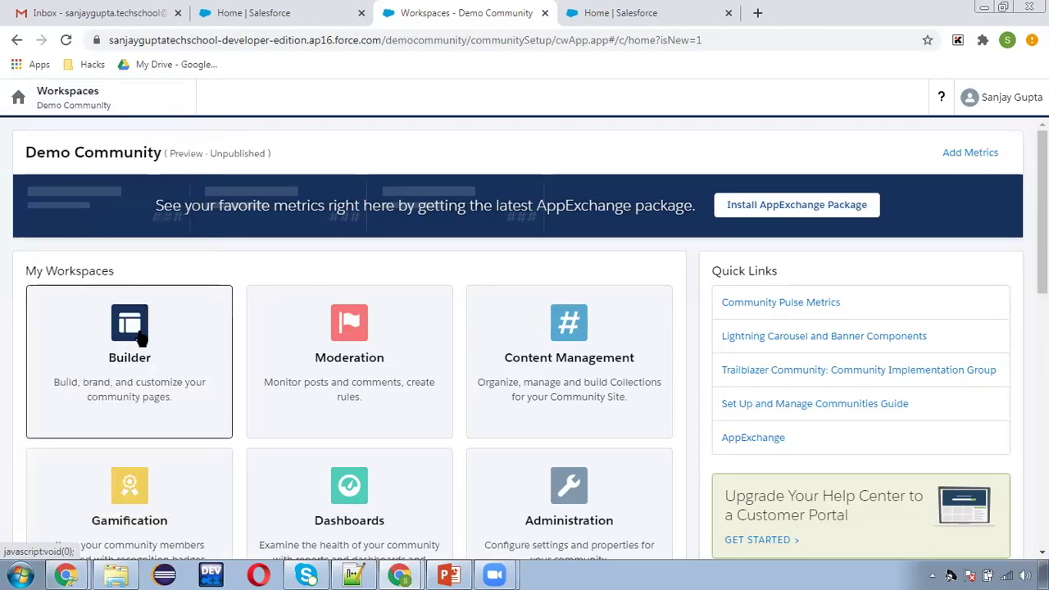
click(139, 338)
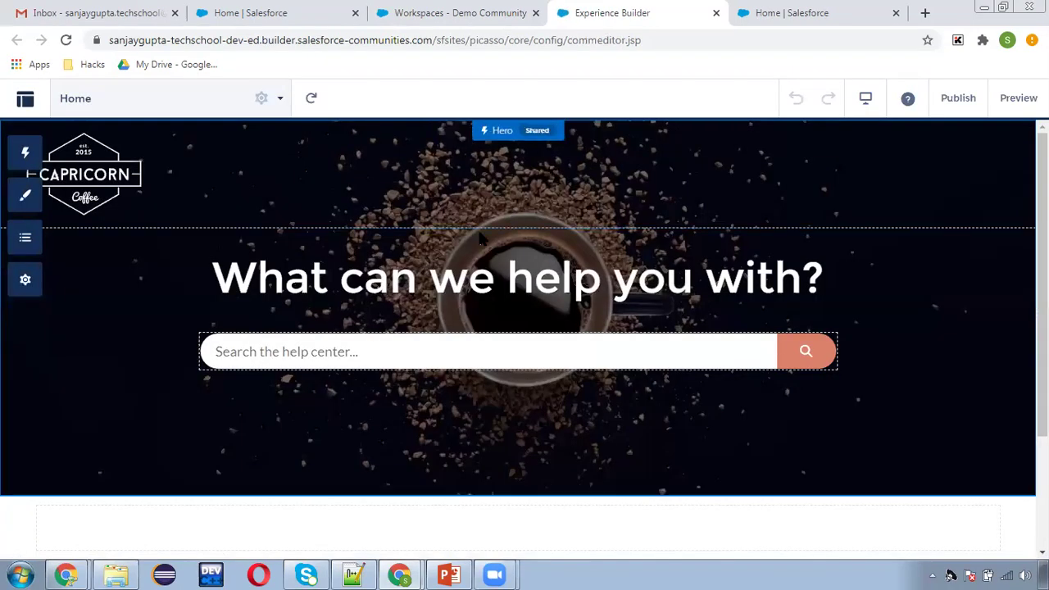
Browse the Pages, Components, Theme and Page Structure panels, then open General settings.
click(276, 100)
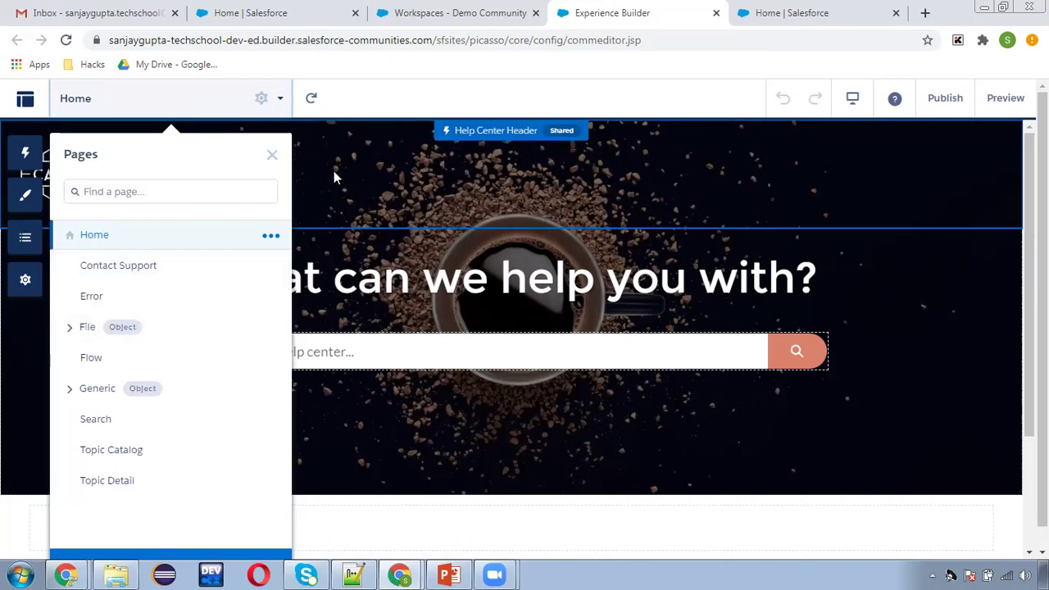
click(359, 121)
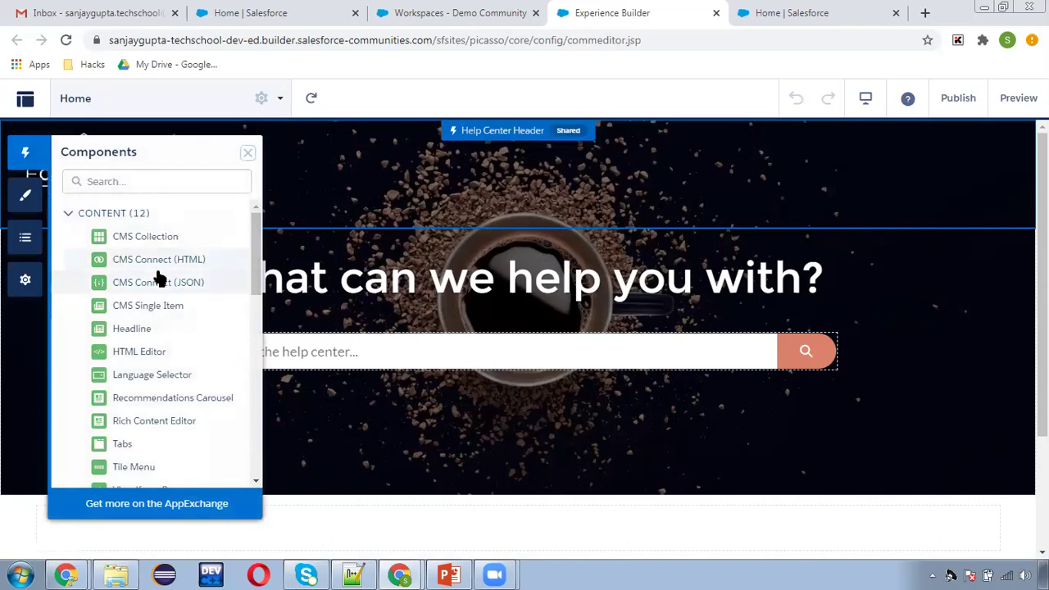
scroll(169, 296, down, 10)
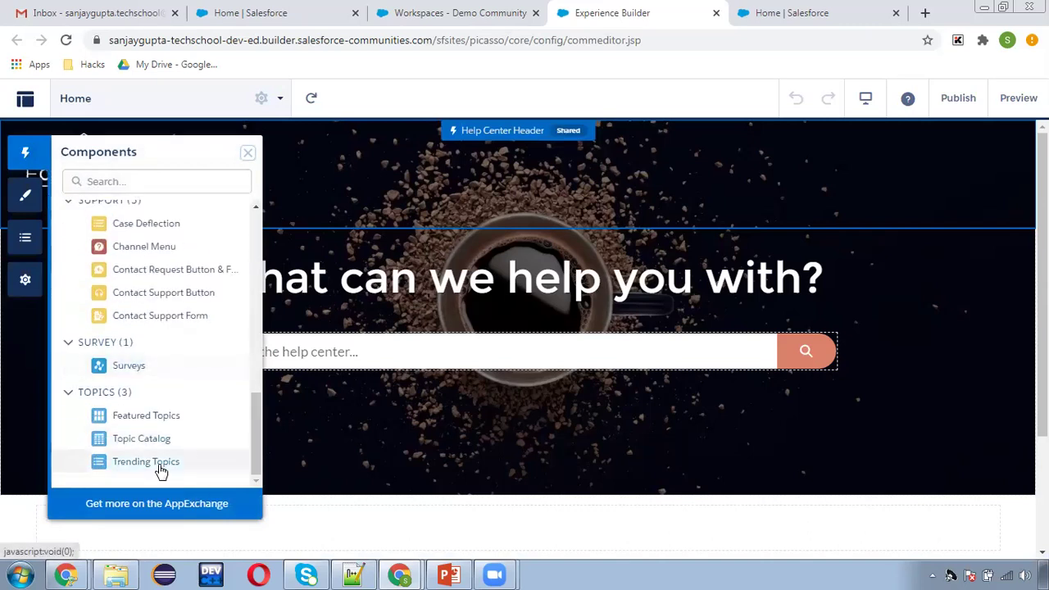
scroll(185, 420, up, 10)
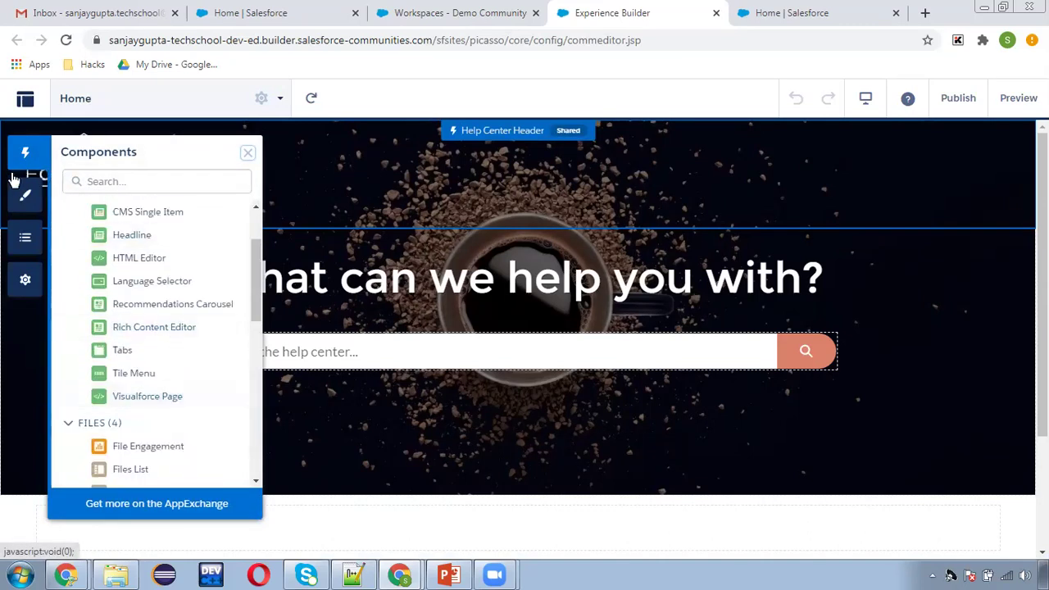
click(25, 195)
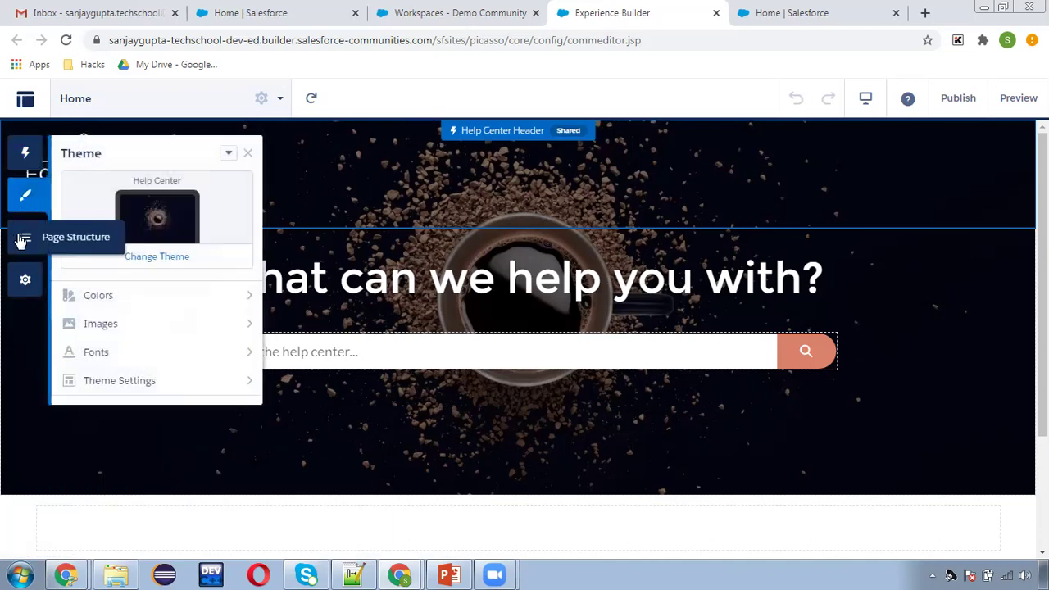
click(23, 238)
click(26, 281)
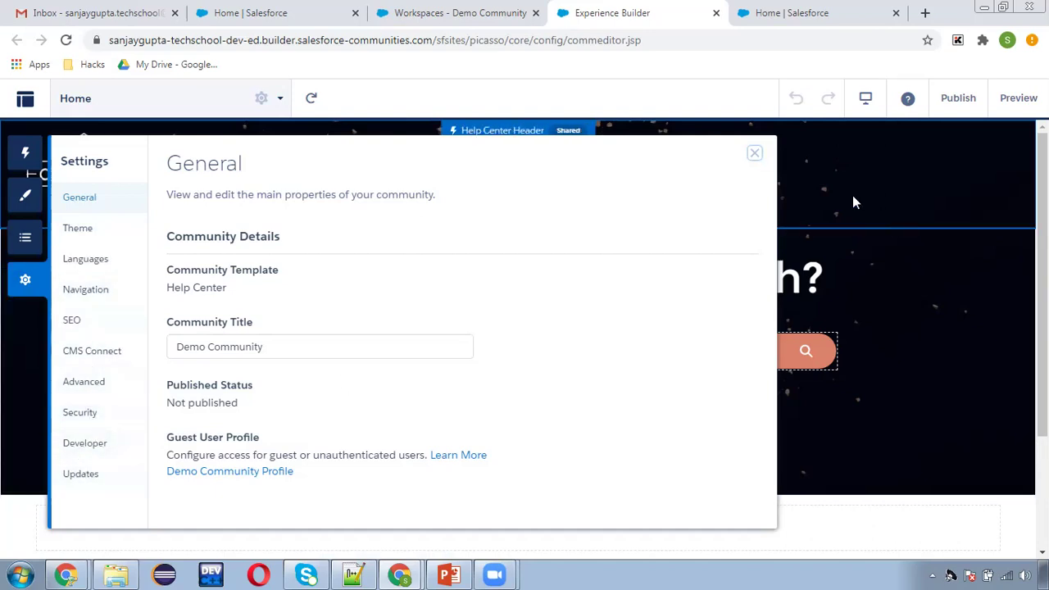
Close settings and preview the Demo Community home page as visitors see it.
click(756, 155)
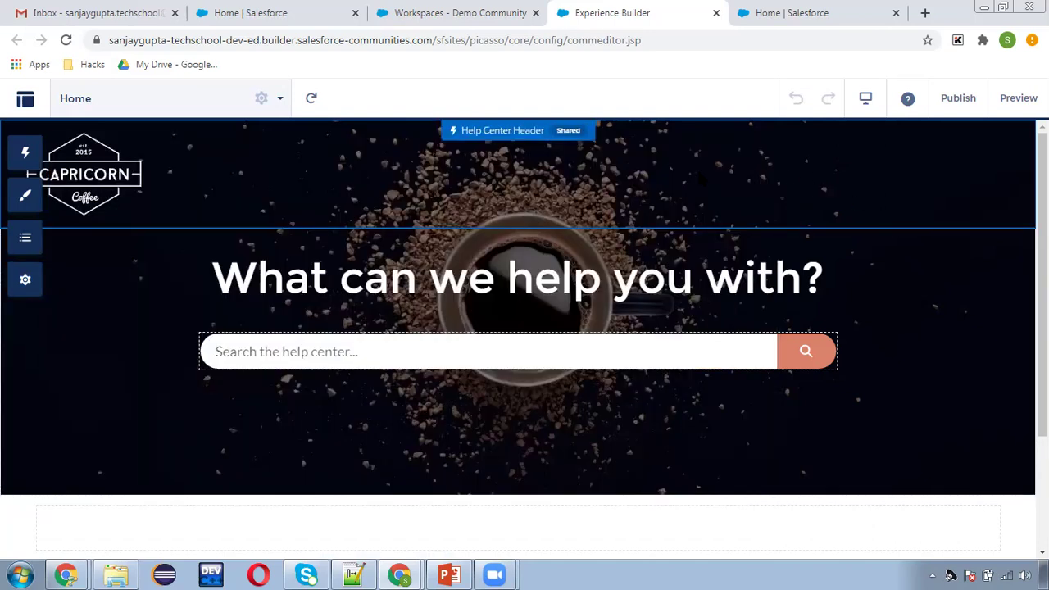
scroll(762, 306, down, 2)
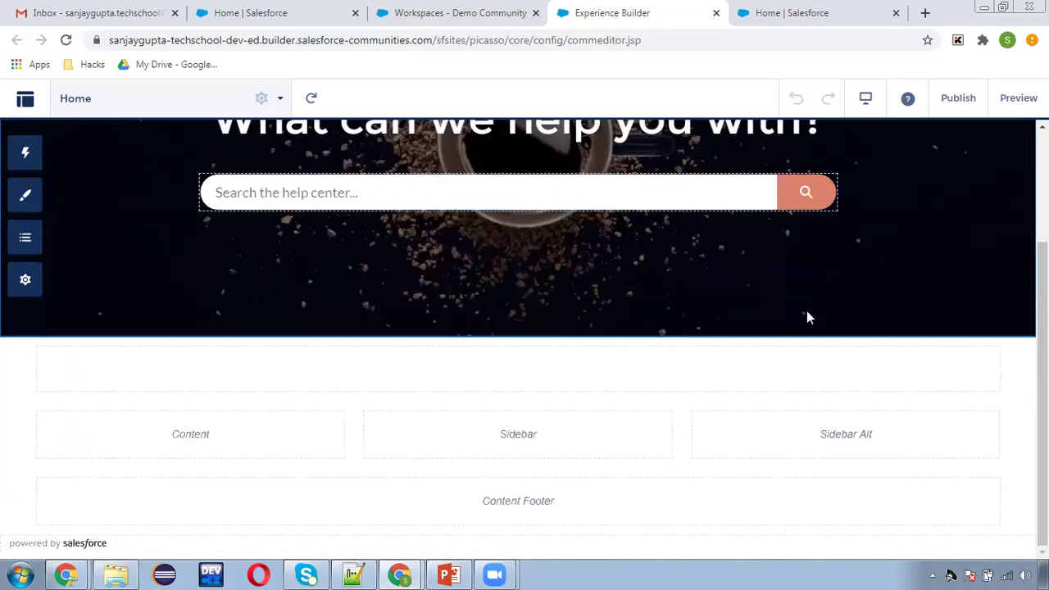
scroll(831, 342, up, 2)
click(1021, 98)
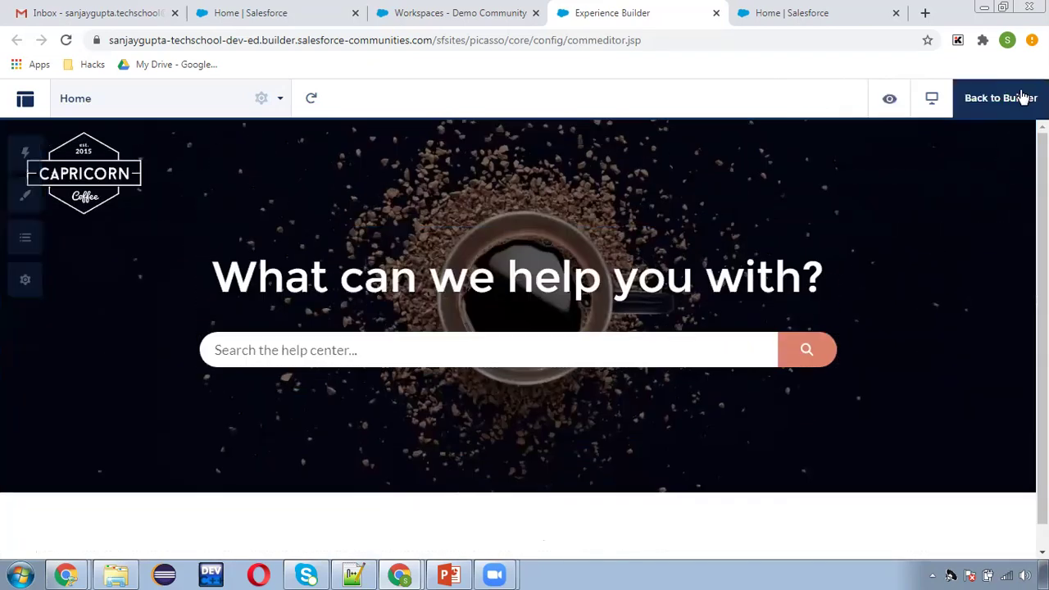
scroll(579, 273, down, 1)
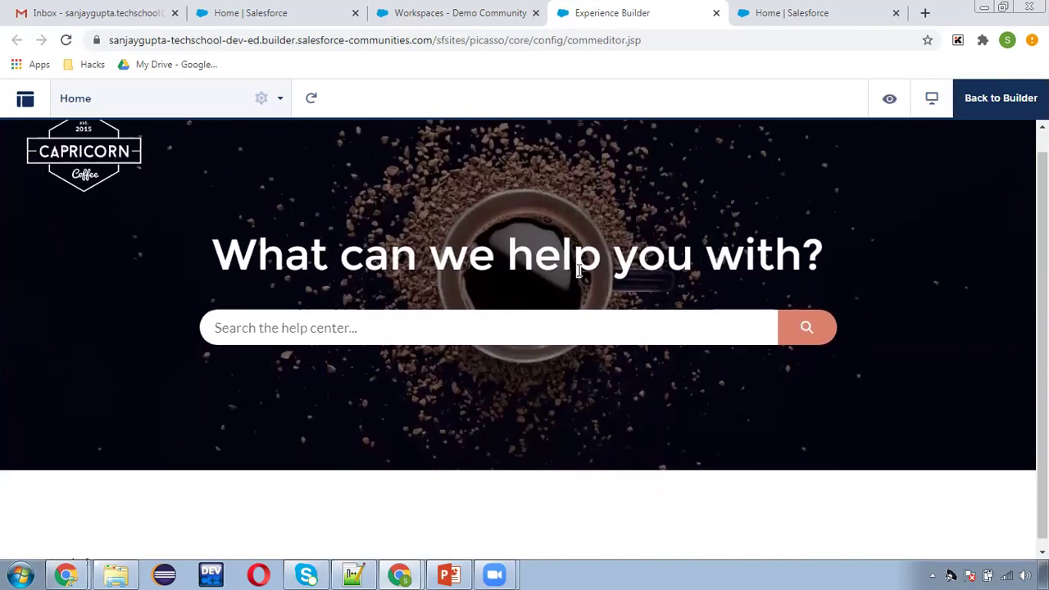
scroll(579, 273, up, 1)
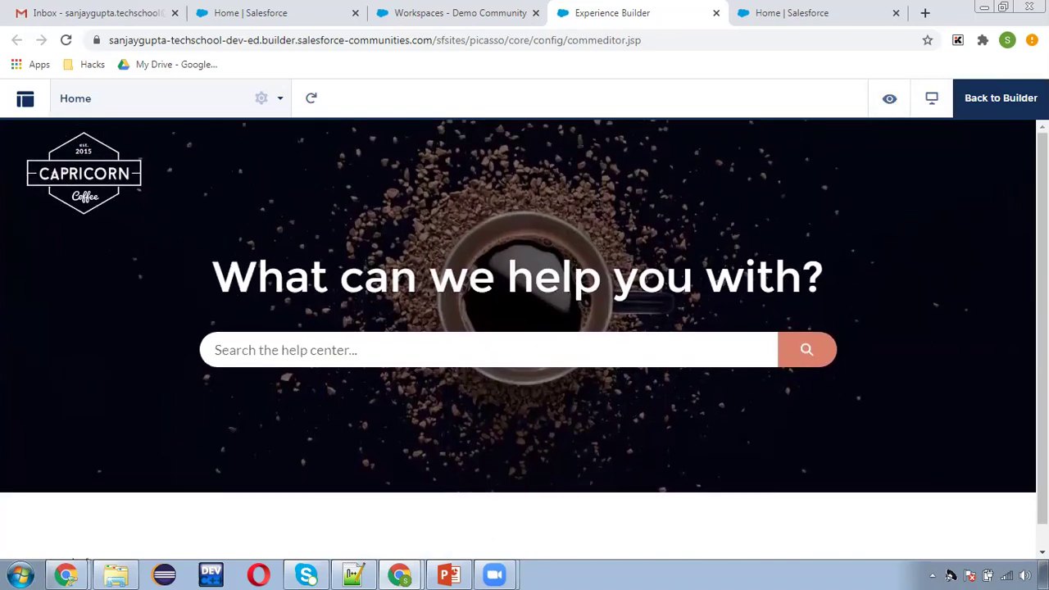
click(1006, 102)
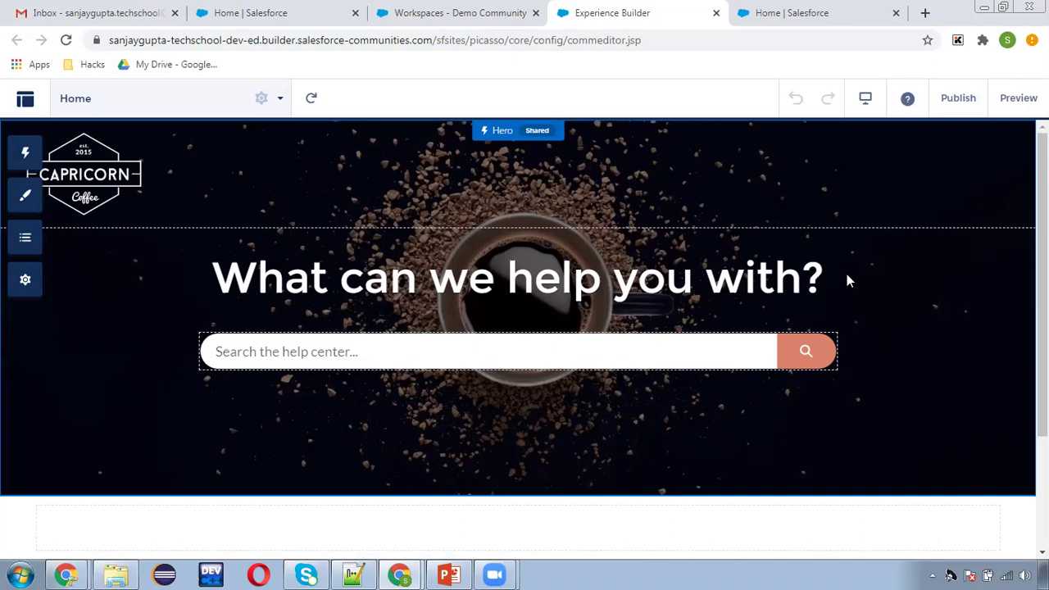
Publish the Demo Community site, confirming the Publish dialog and acknowledging the notice.
click(959, 98)
click(691, 435)
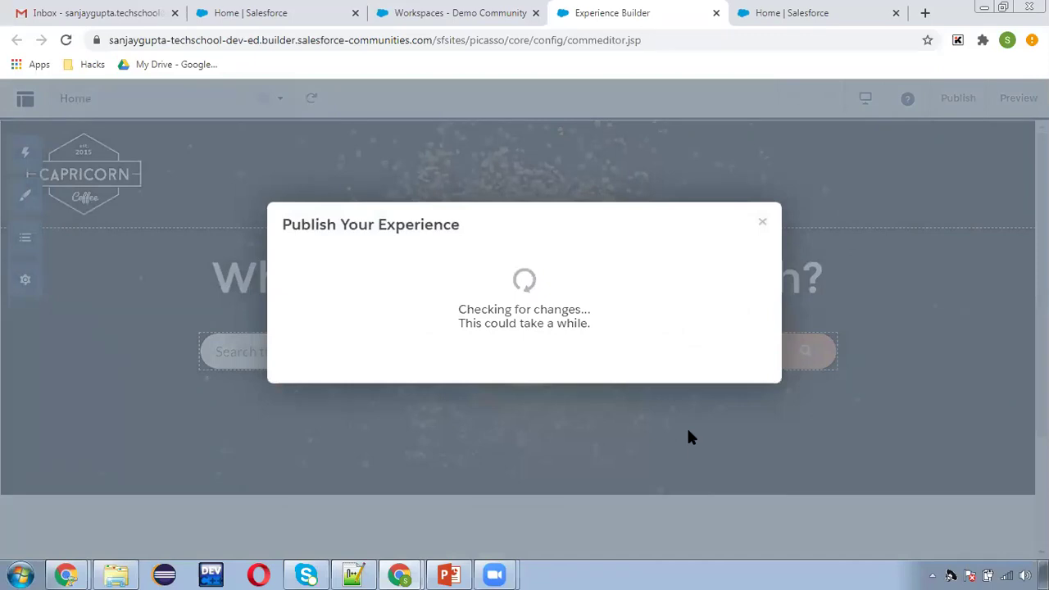
click(652, 340)
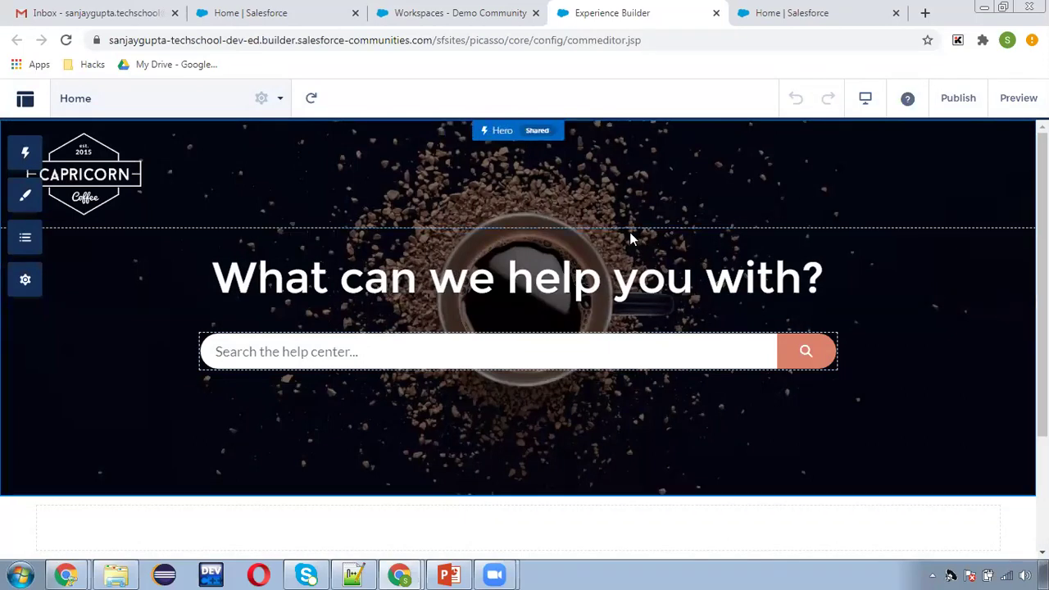
click(456, 11)
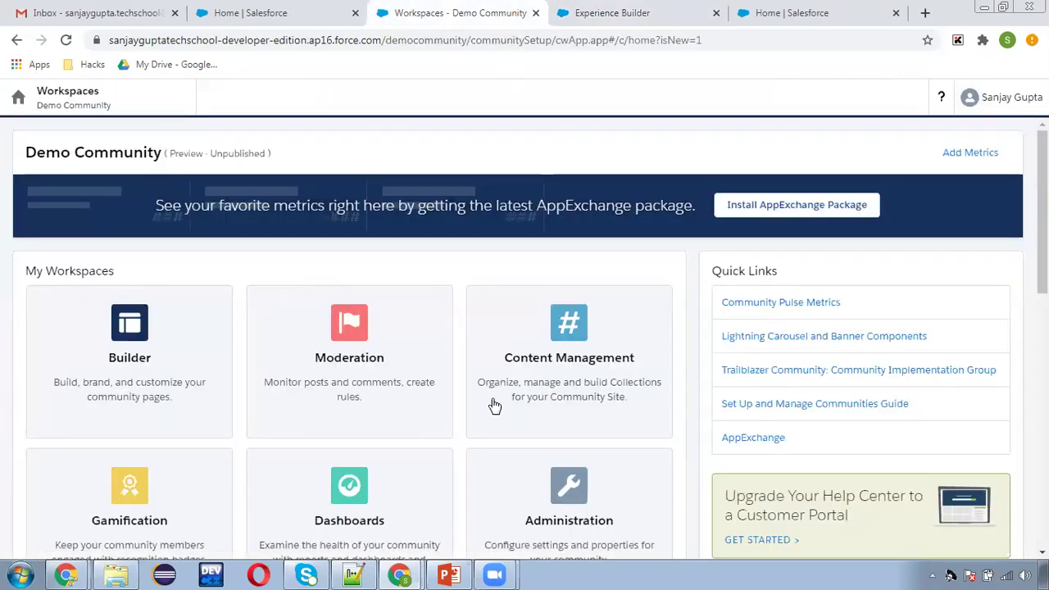
Open the Administration workspace's Settings page showing Preview status and Help Center template.
scroll(484, 439, down, 2)
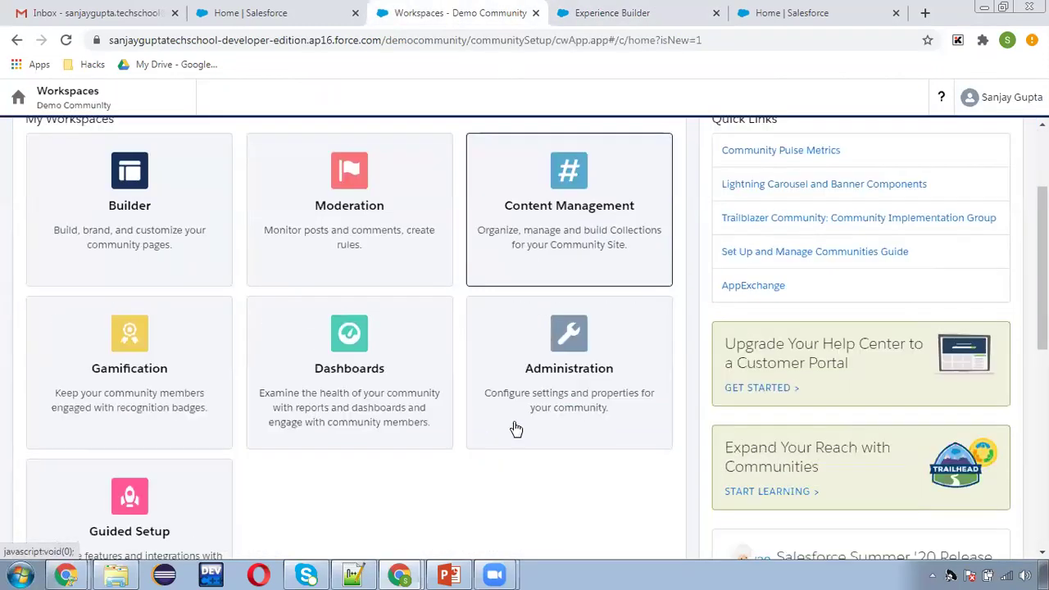
click(566, 365)
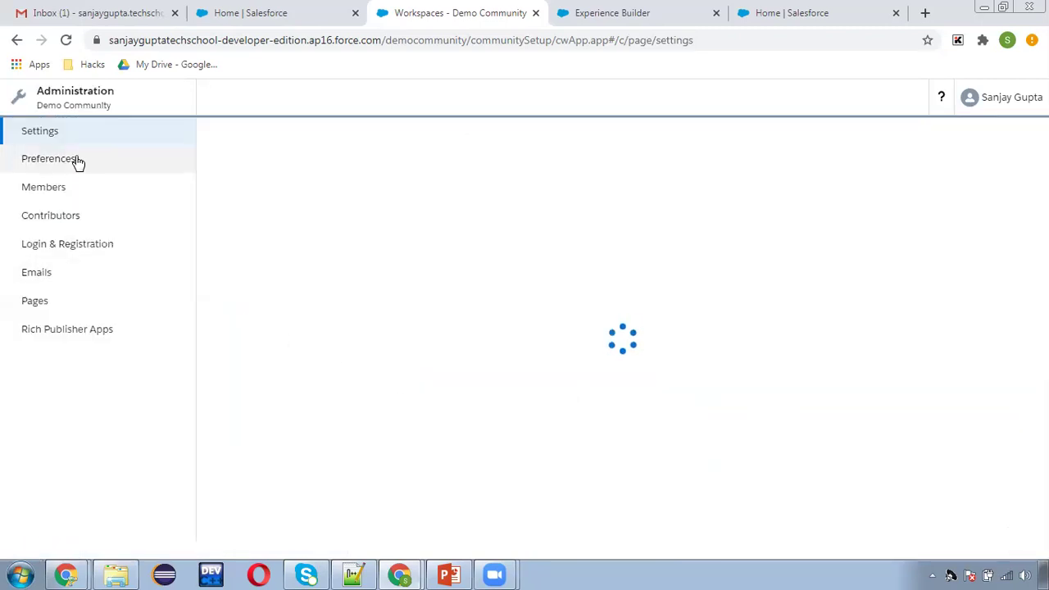
click(42, 133)
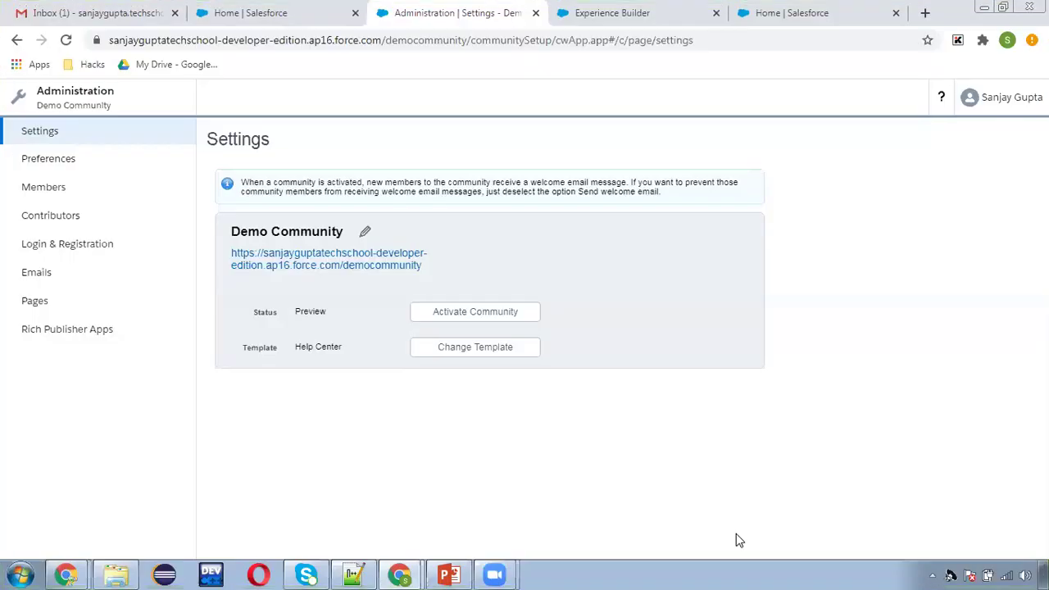
click(366, 240)
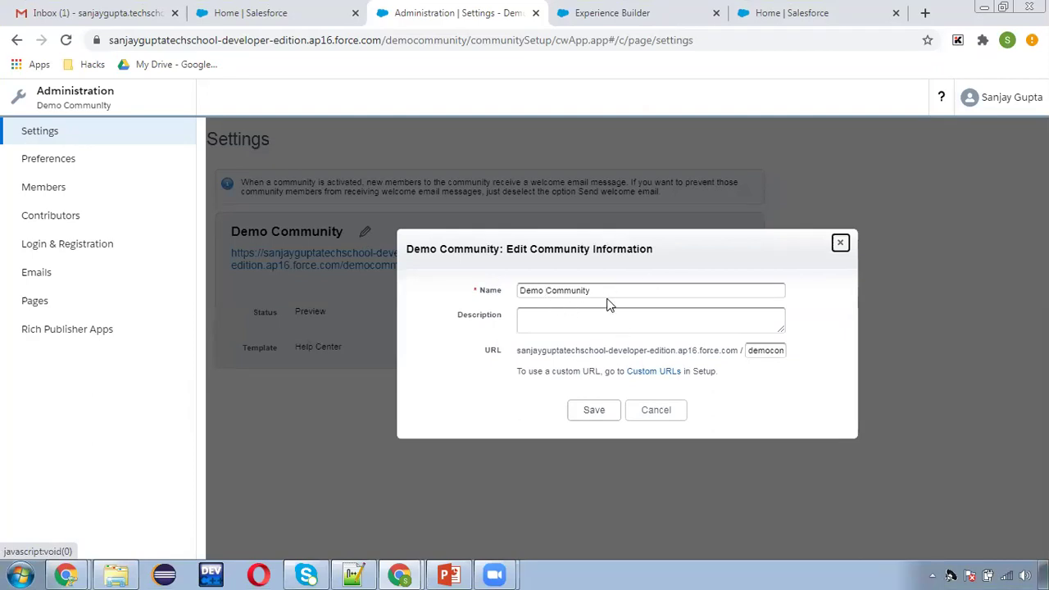
drag(749, 348, 803, 353)
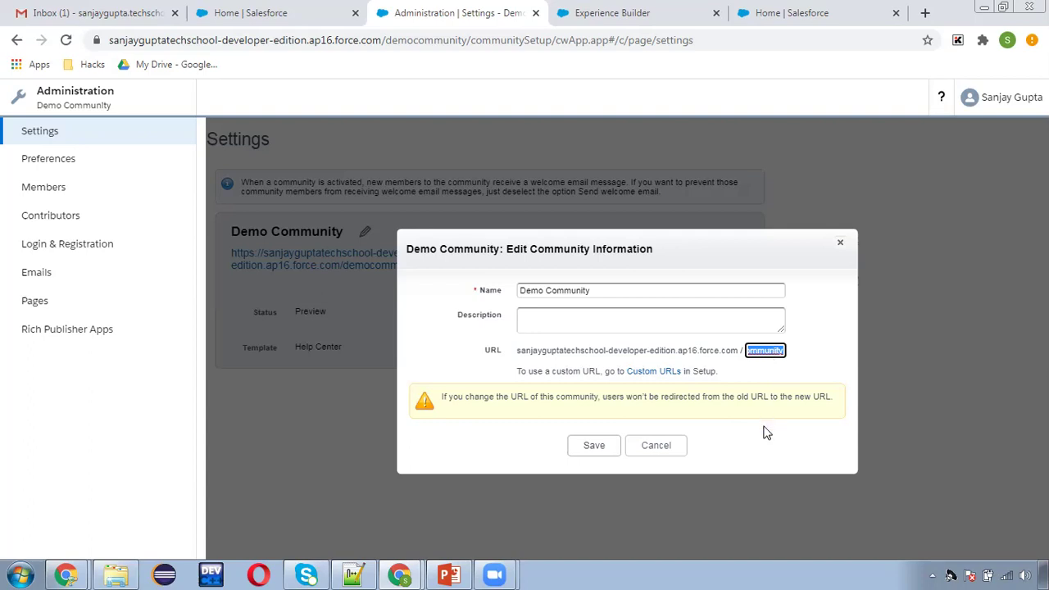
click(638, 448)
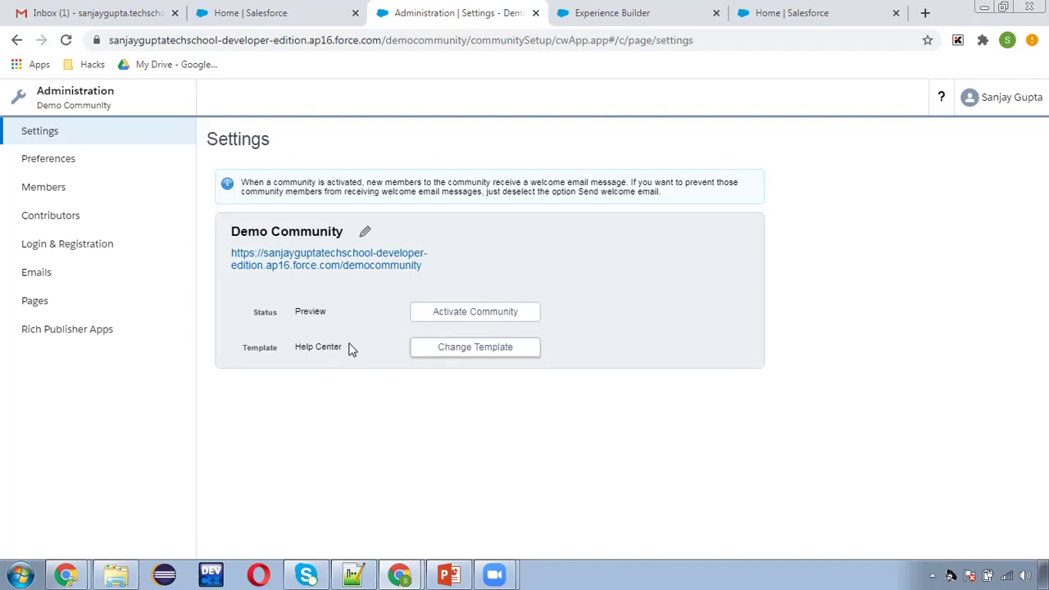
click(54, 168)
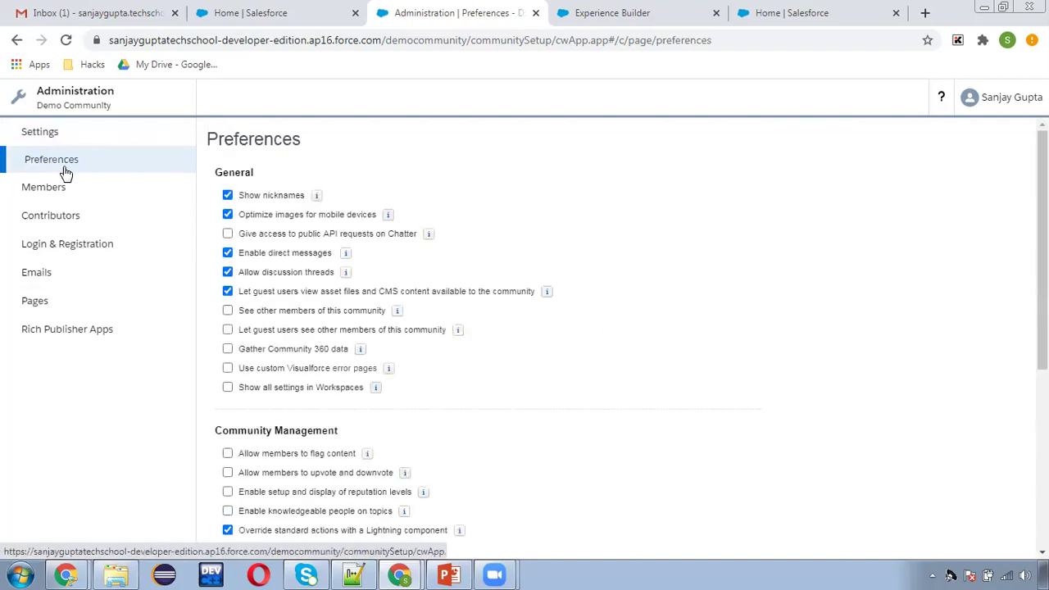
Look over the Preferences options and open the Members page with its profile lists.
scroll(351, 310, down, 3)
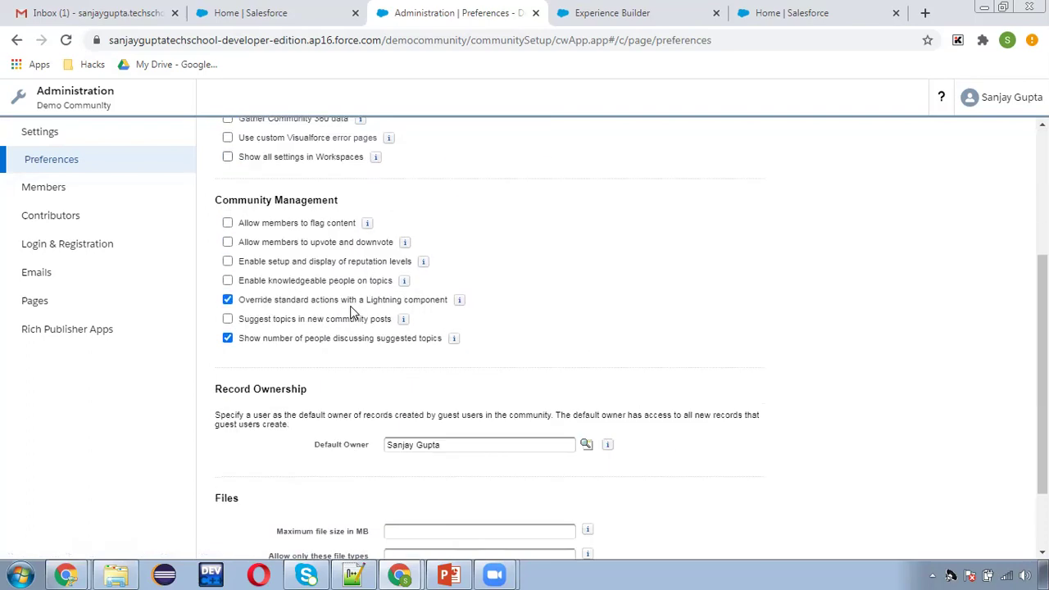
scroll(375, 344, down, 2)
scroll(387, 333, up, 5)
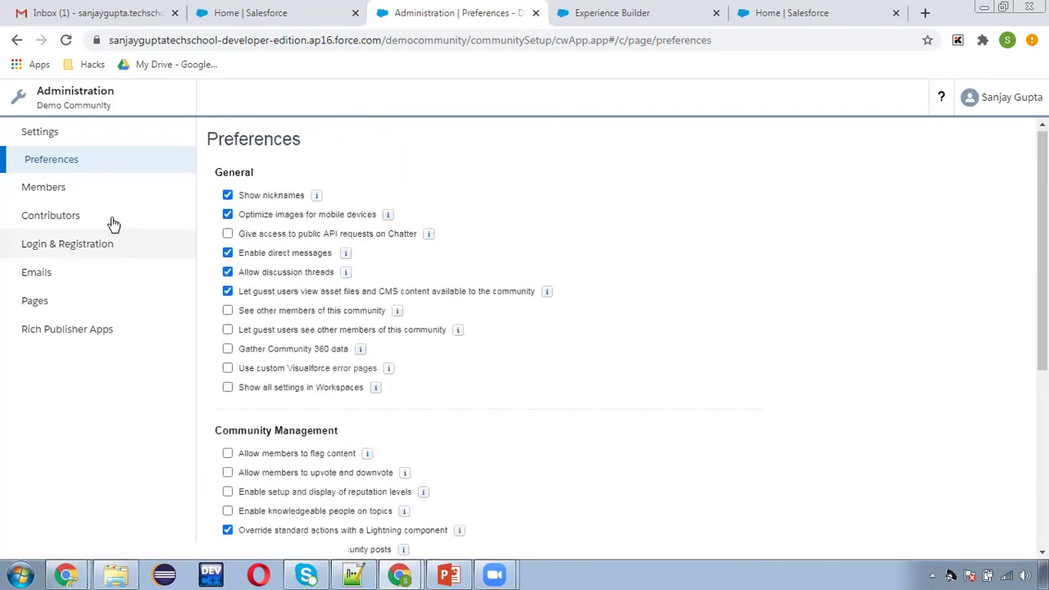
click(83, 199)
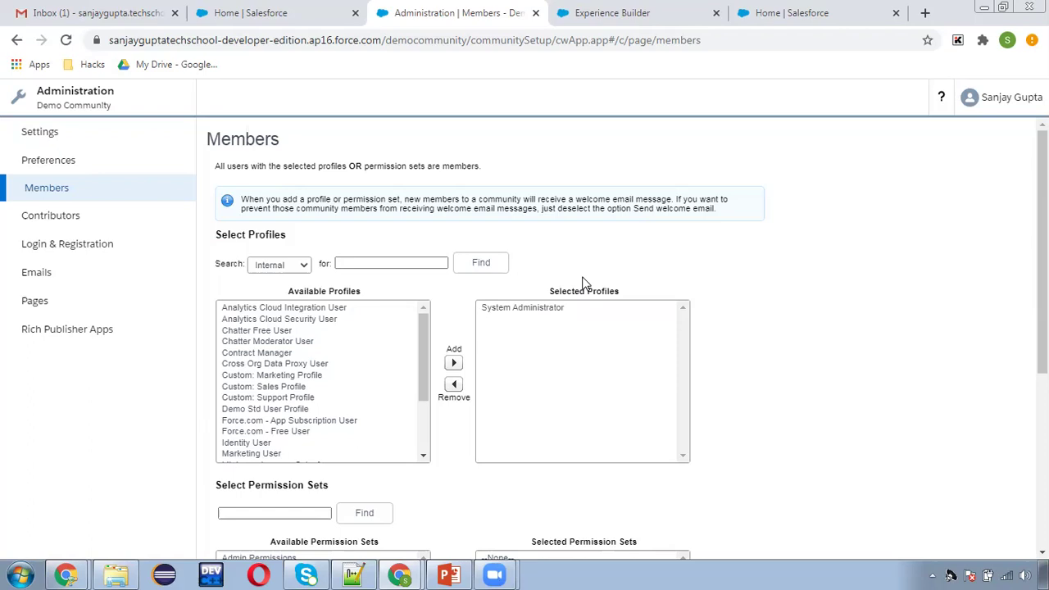
Search Setup for 'Profile', open Profiles, and locate Customer Community Login User.
click(791, 12)
click(64, 169)
text(P)
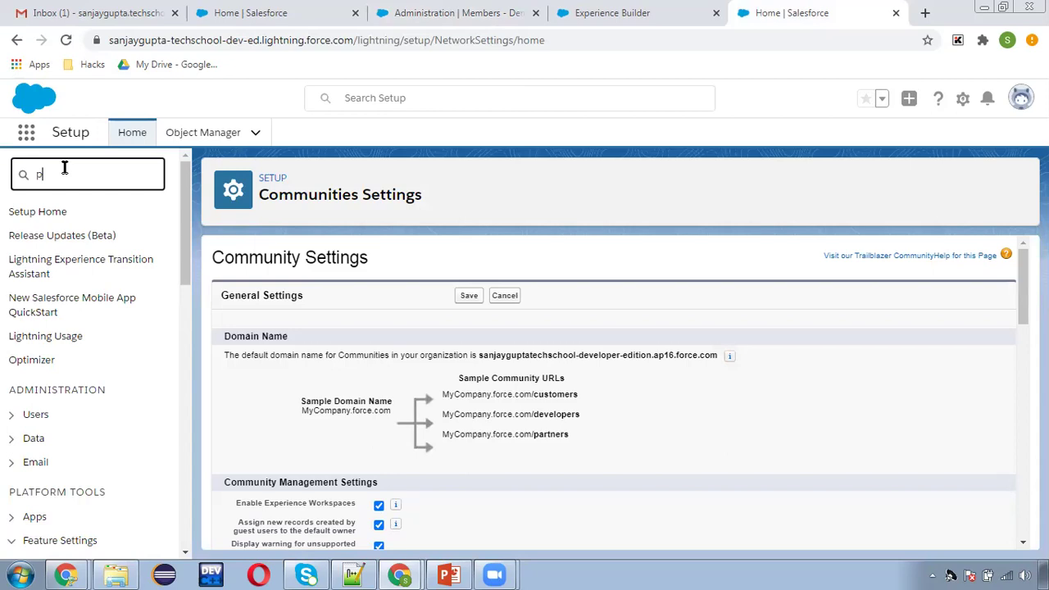
text(rofile)
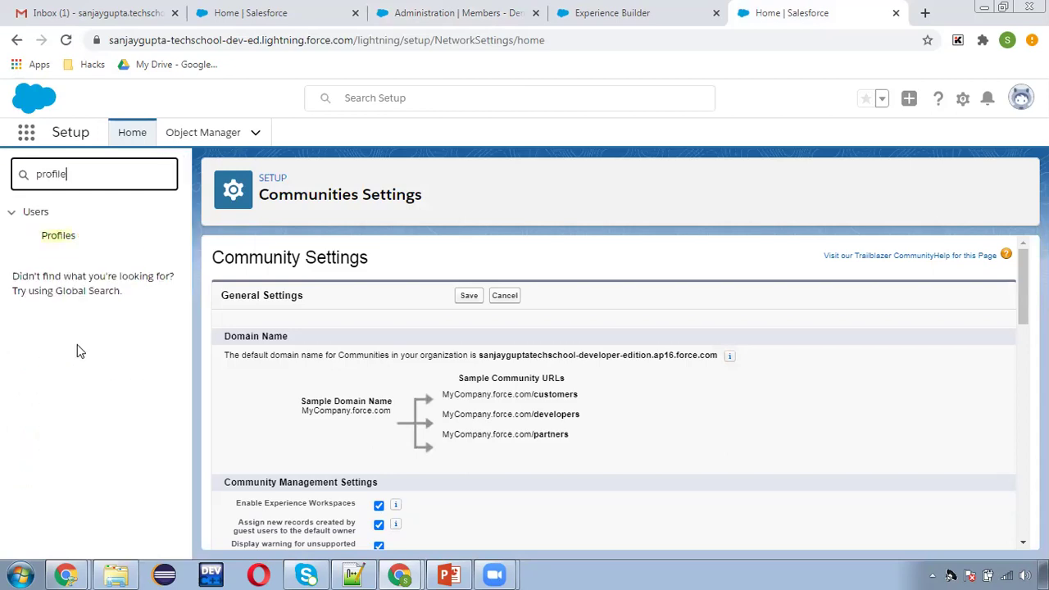
click(59, 236)
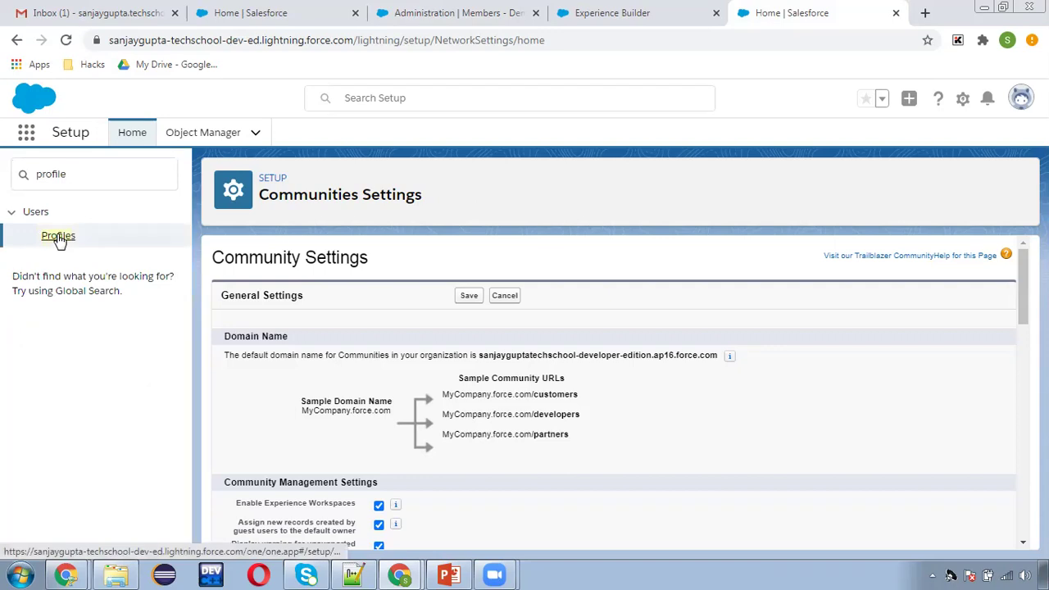
click(58, 237)
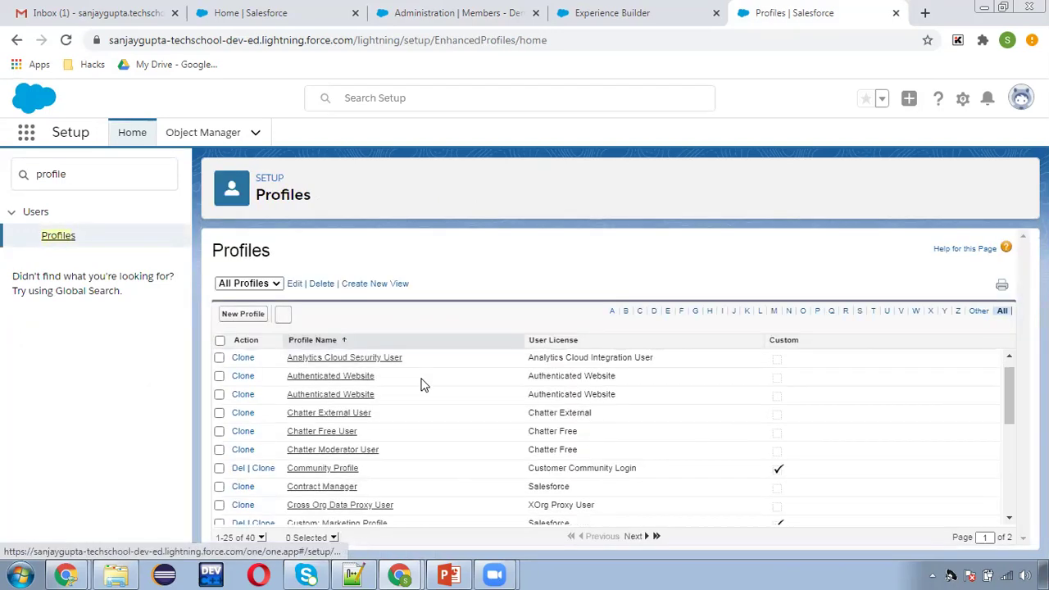
scroll(417, 422, down, 1)
scroll(461, 422, up, 2)
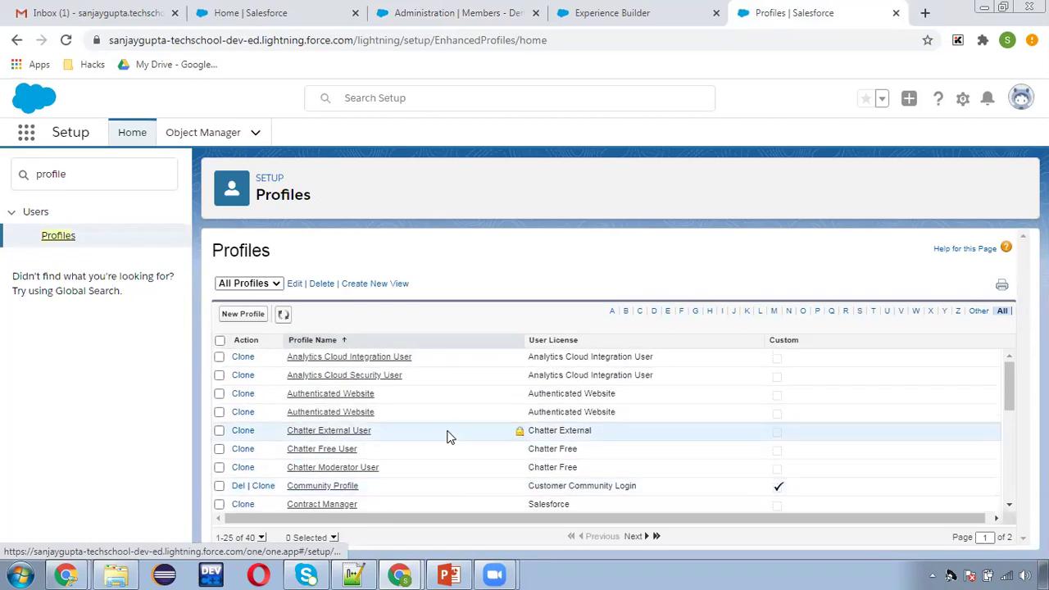
scroll(449, 437, down, 5)
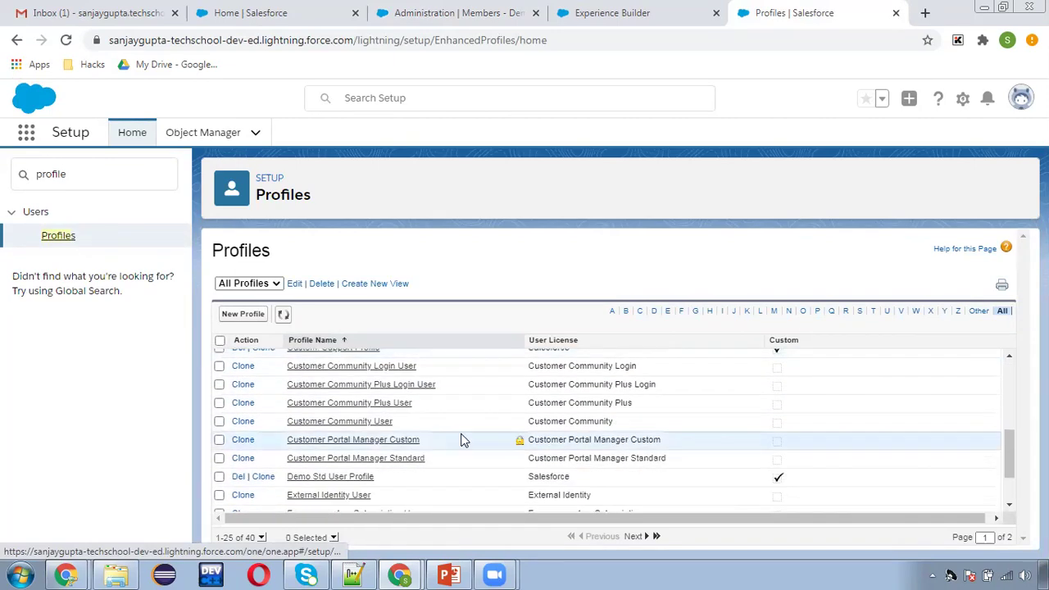
scroll(473, 429, up, 2)
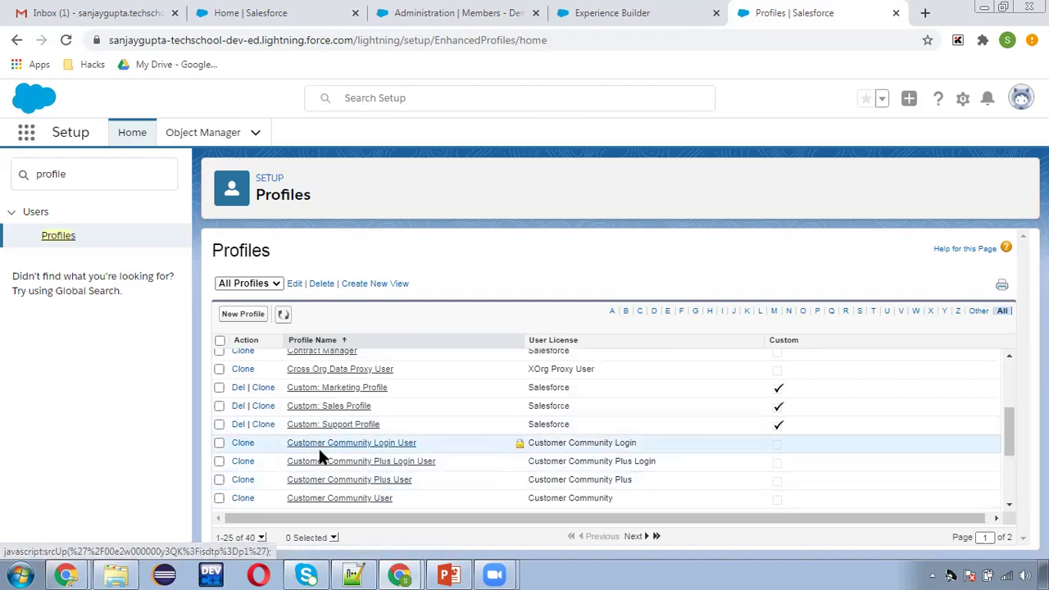
Clone Customer Community Login User as 'Demo Comm Profile', save it, and copy the profile name.
click(242, 444)
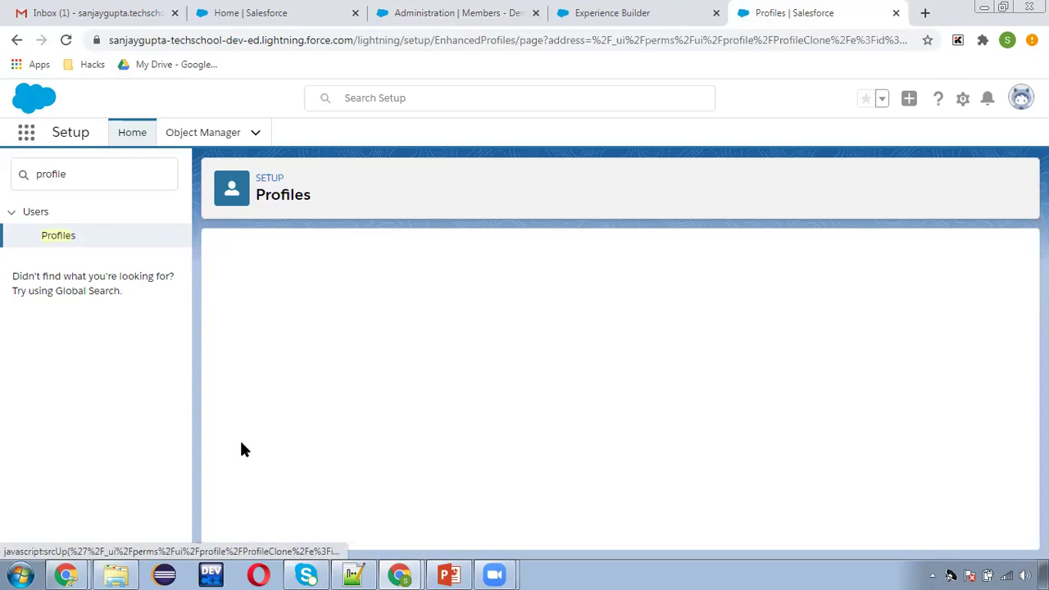
text(Demo )
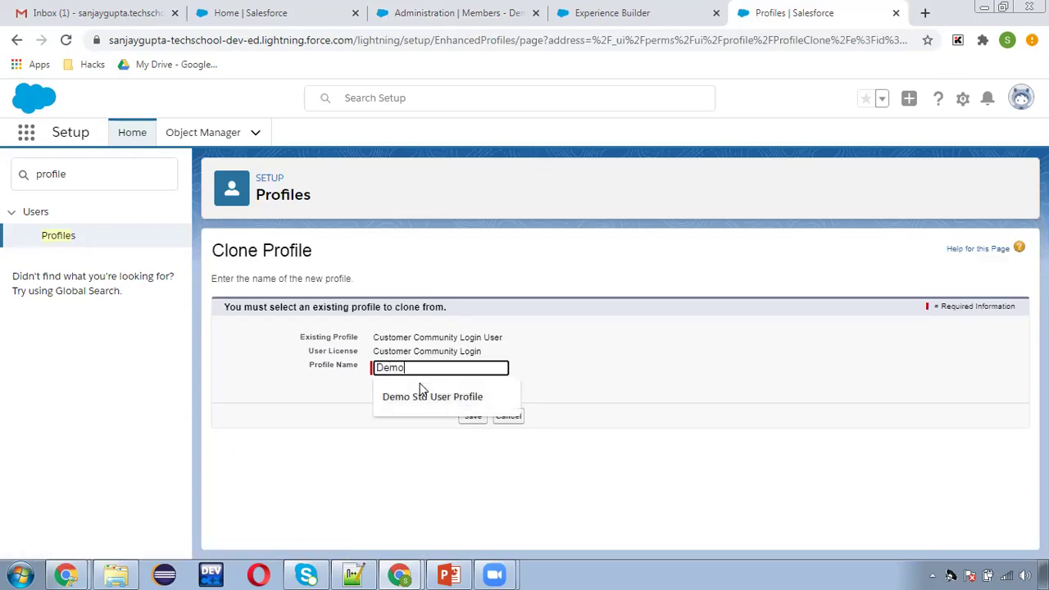
text(Comm Pro)
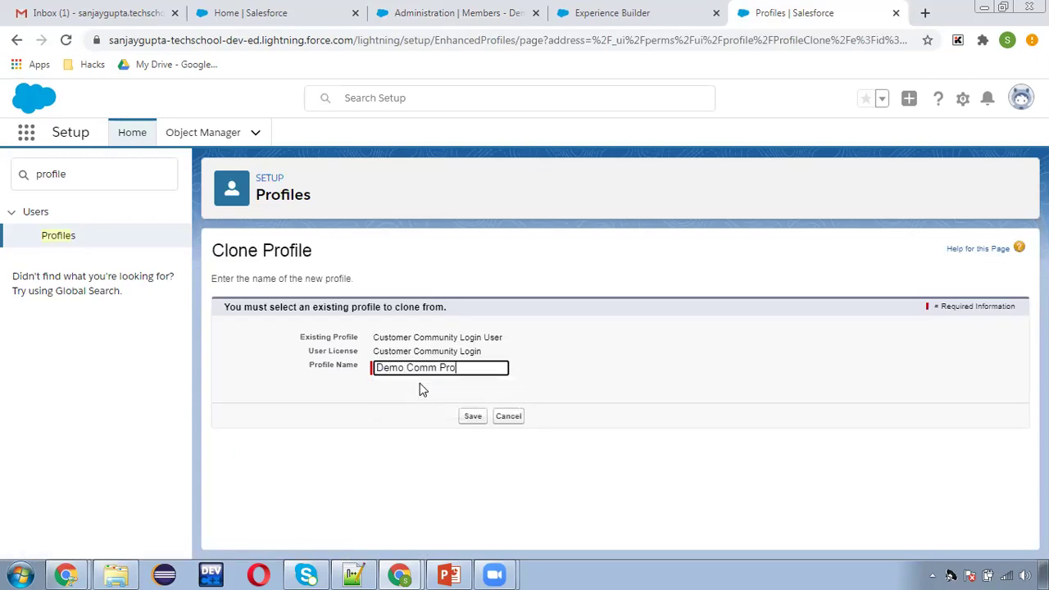
click(473, 418)
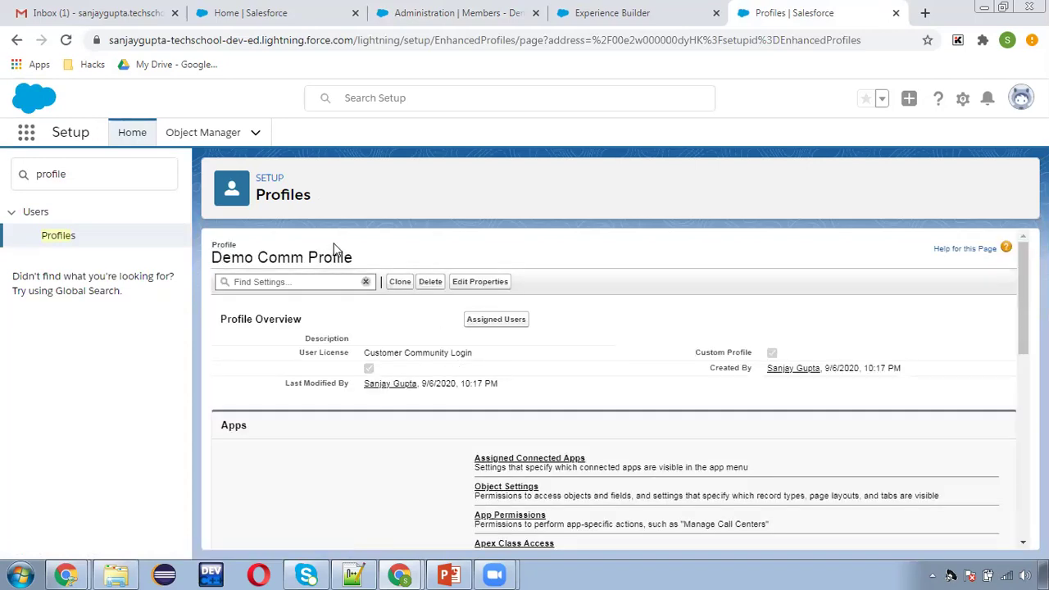
triple_click(354, 258)
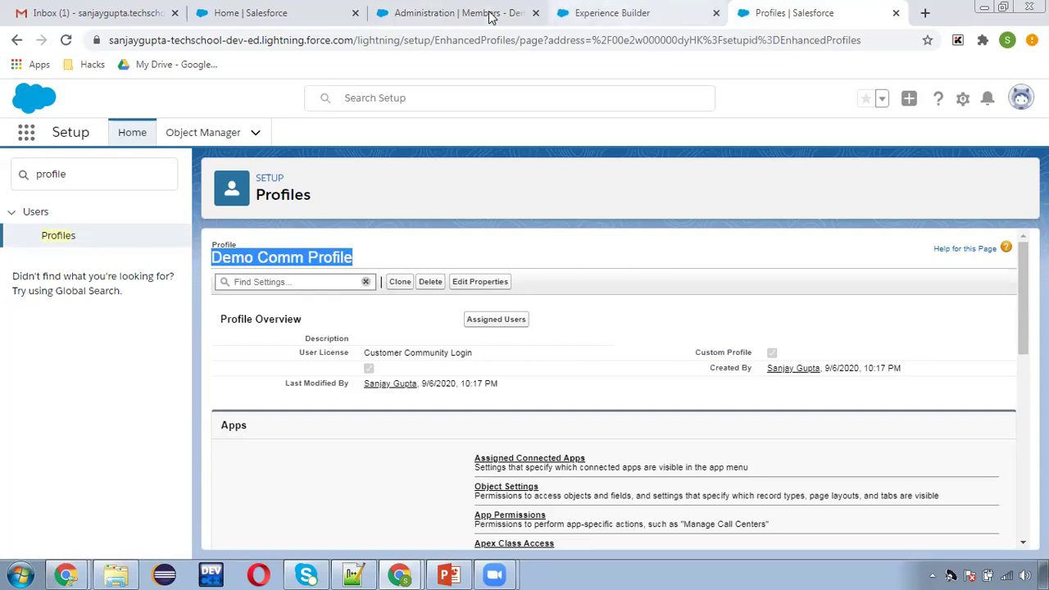
click(475, 13)
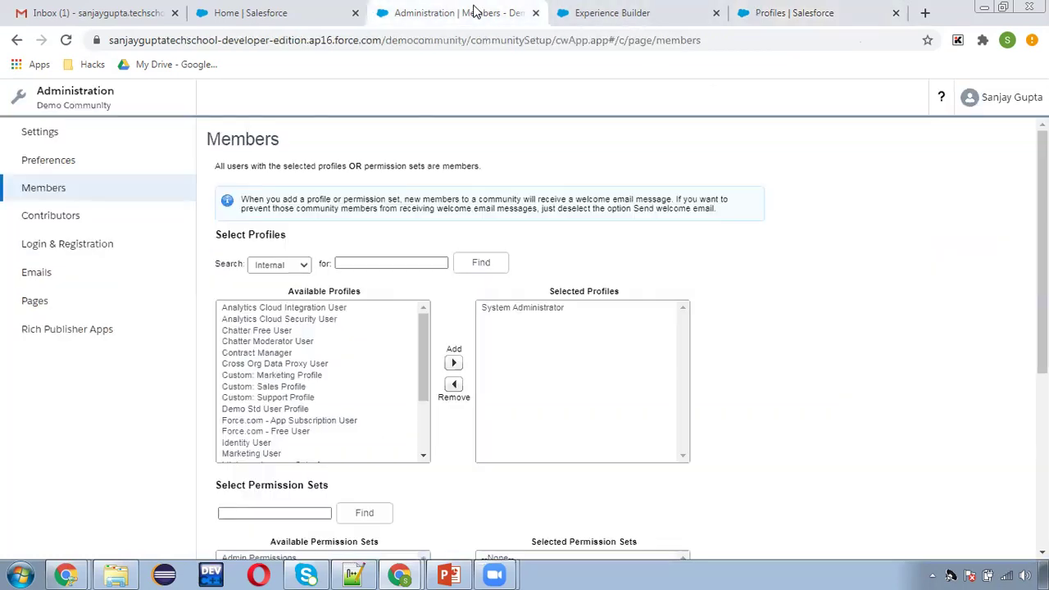
Search all profile types for Demo Comm Profile, then reload the Members page.
click(295, 266)
click(287, 280)
click(385, 262)
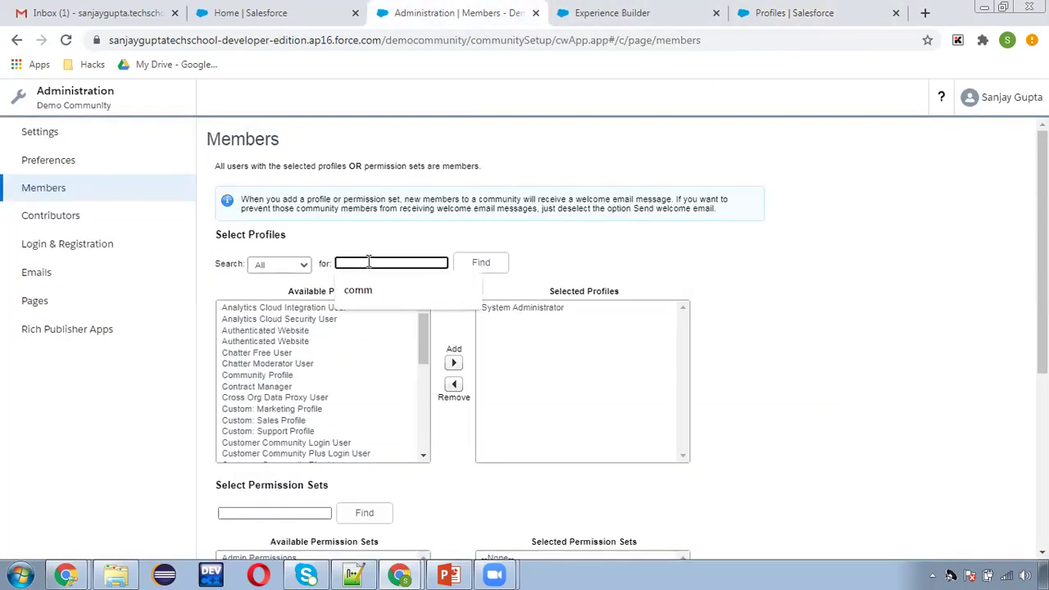
click(369, 288)
click(482, 267)
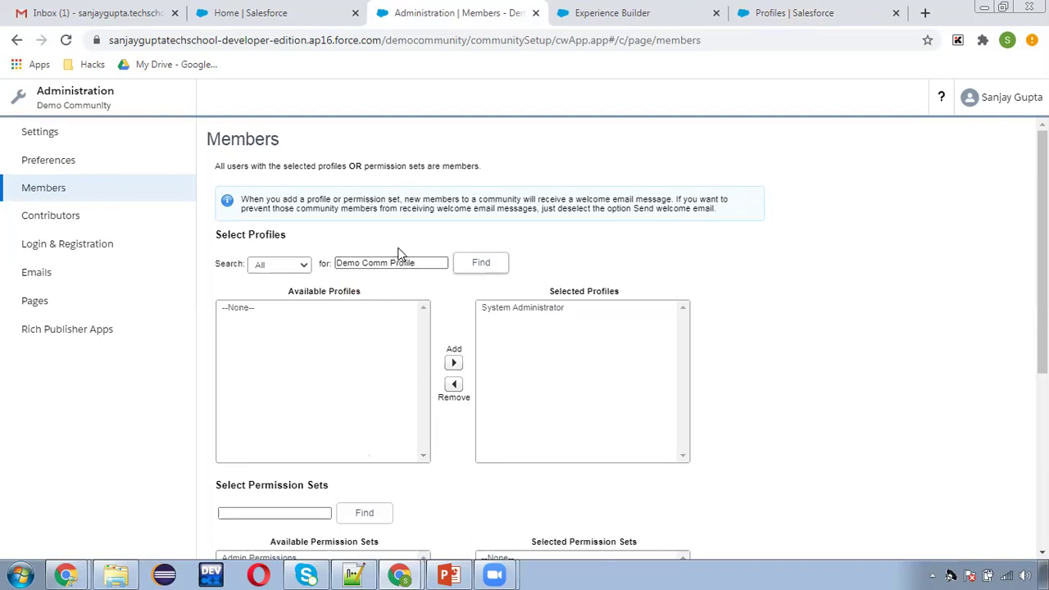
click(66, 41)
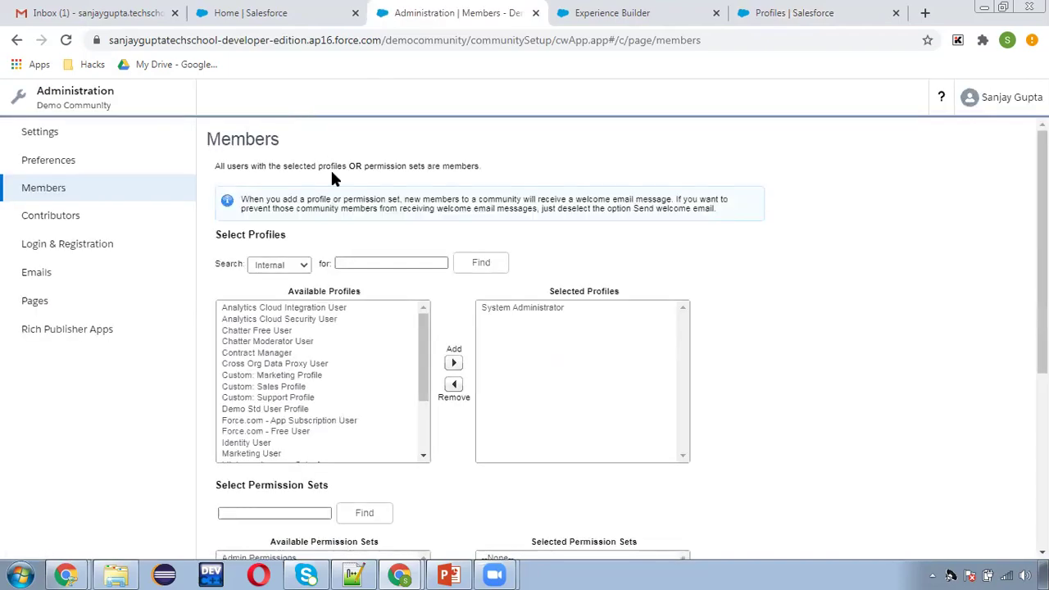
Search all profile types again and add Demo Comm Profile to Selected Profiles.
click(280, 270)
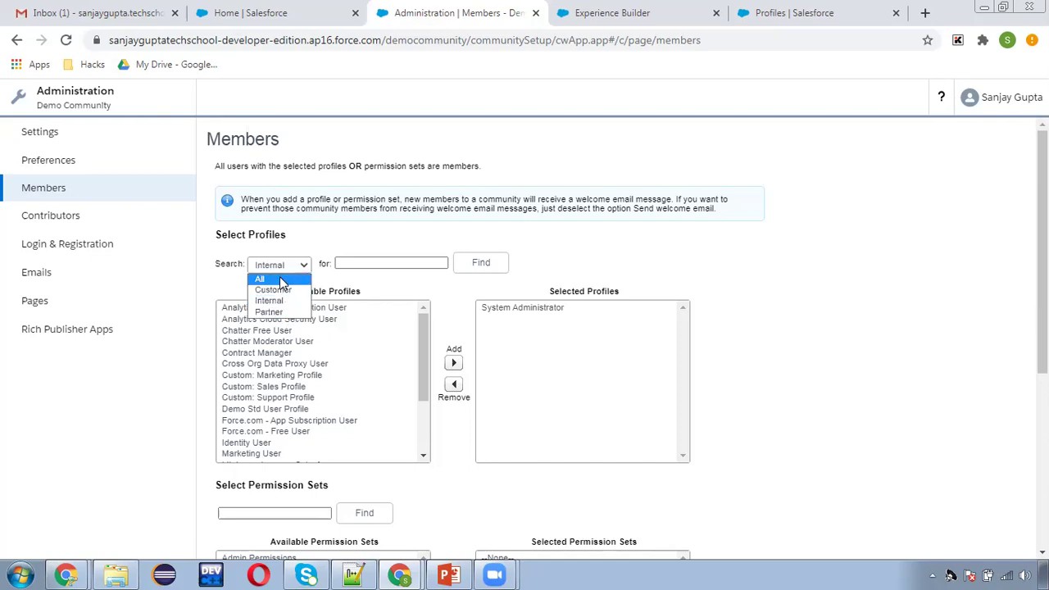
click(281, 280)
click(390, 261)
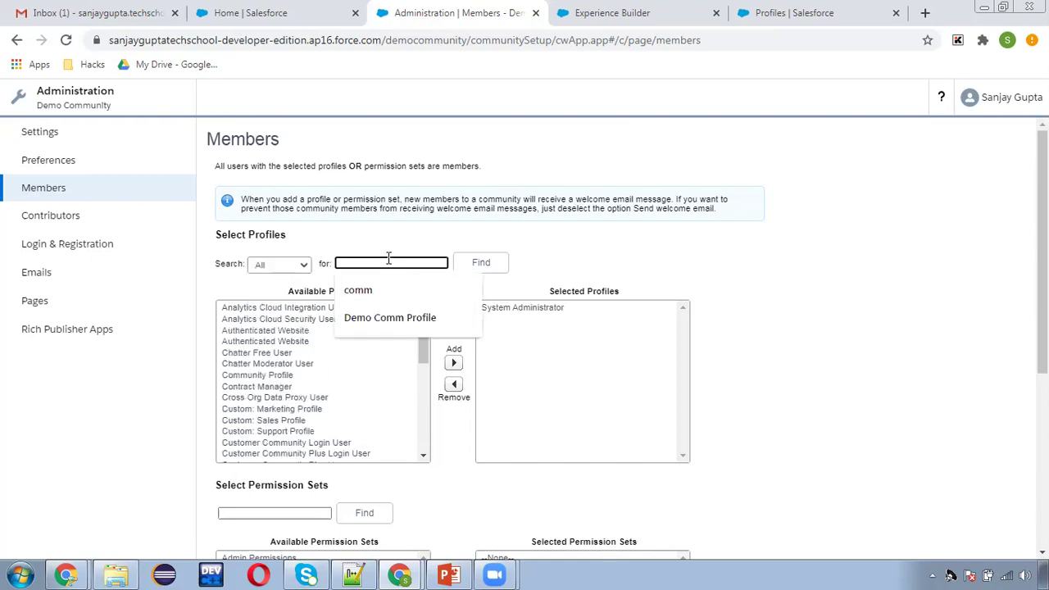
click(391, 317)
click(484, 262)
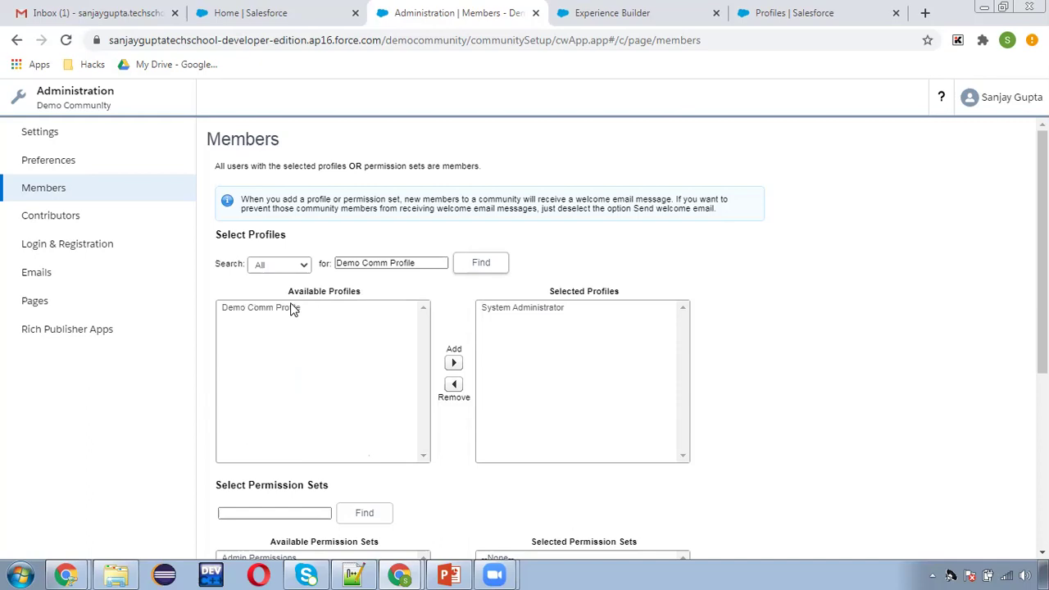
click(283, 308)
click(453, 362)
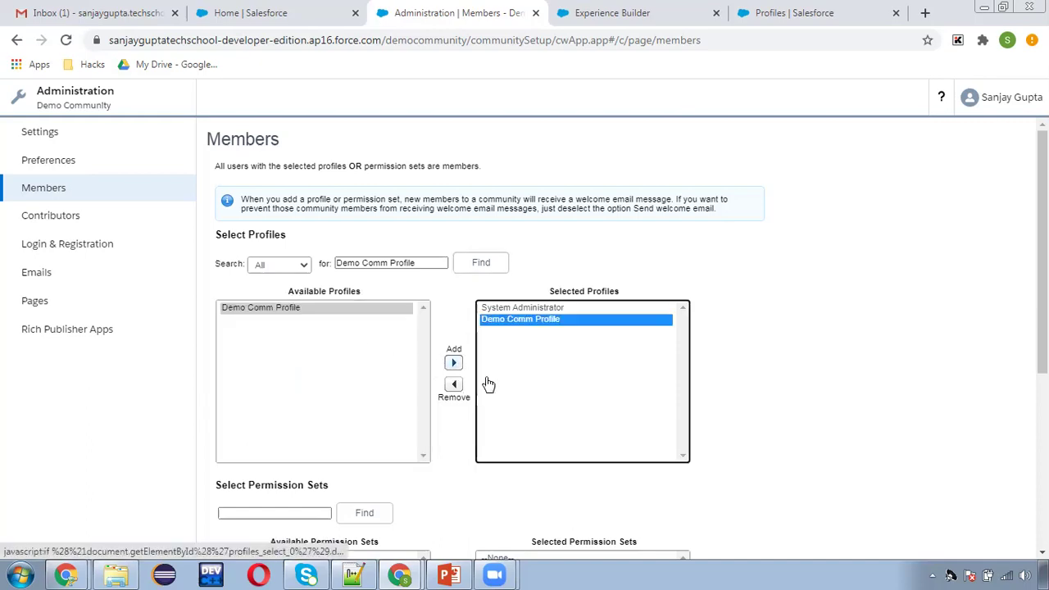
click(733, 394)
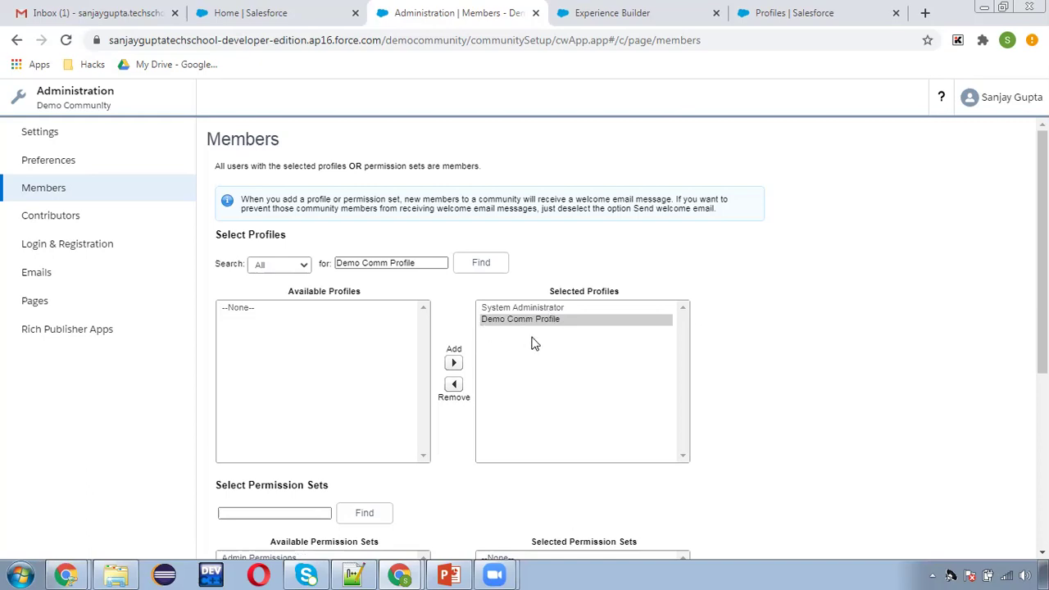
Save the community's member profiles and dismiss the saved confirmation.
scroll(754, 357, down, 2)
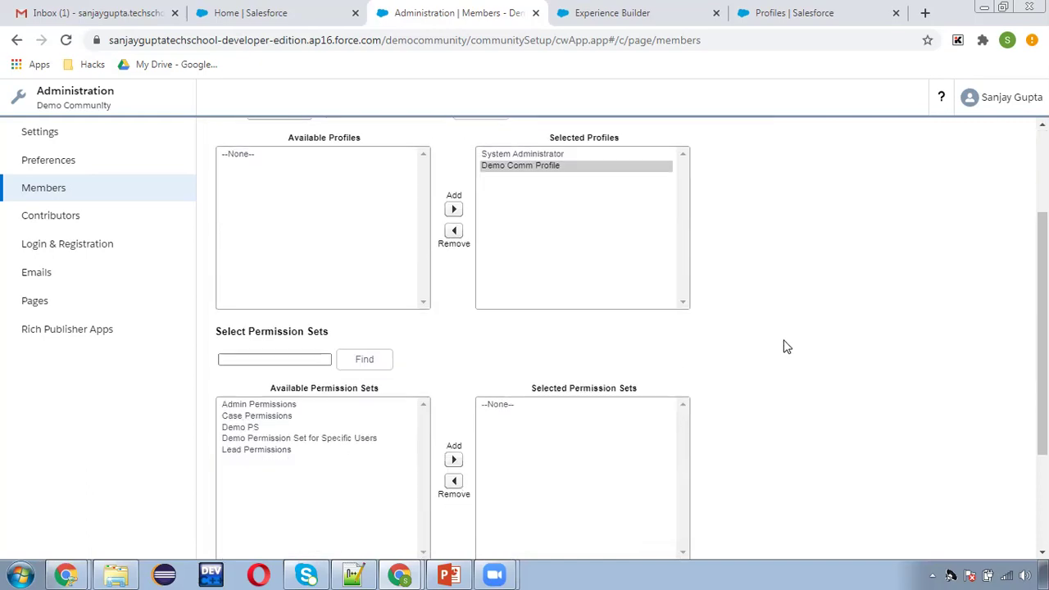
scroll(785, 347, down, 2)
click(417, 533)
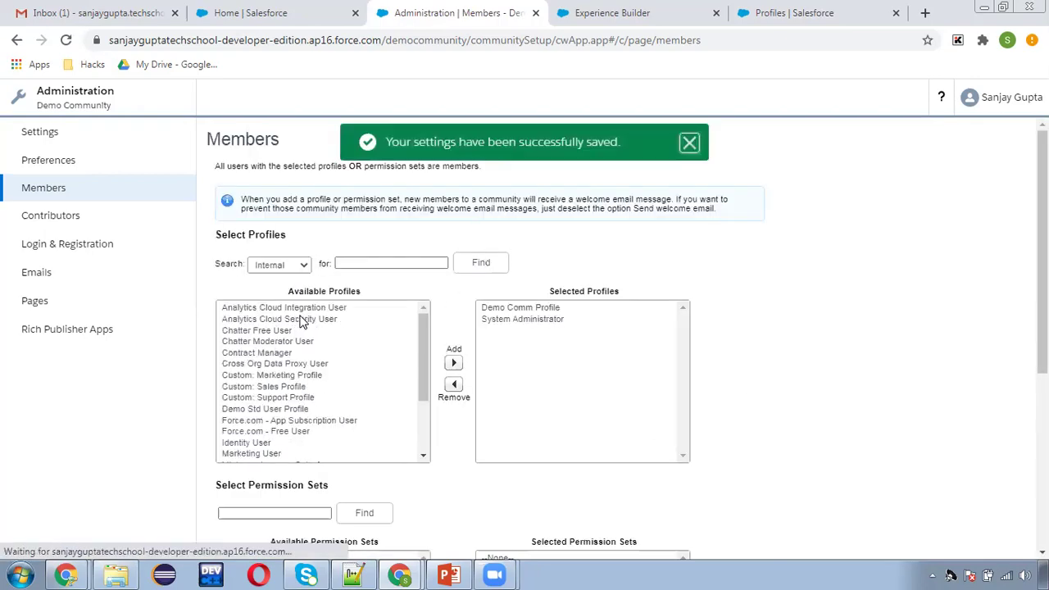
click(689, 144)
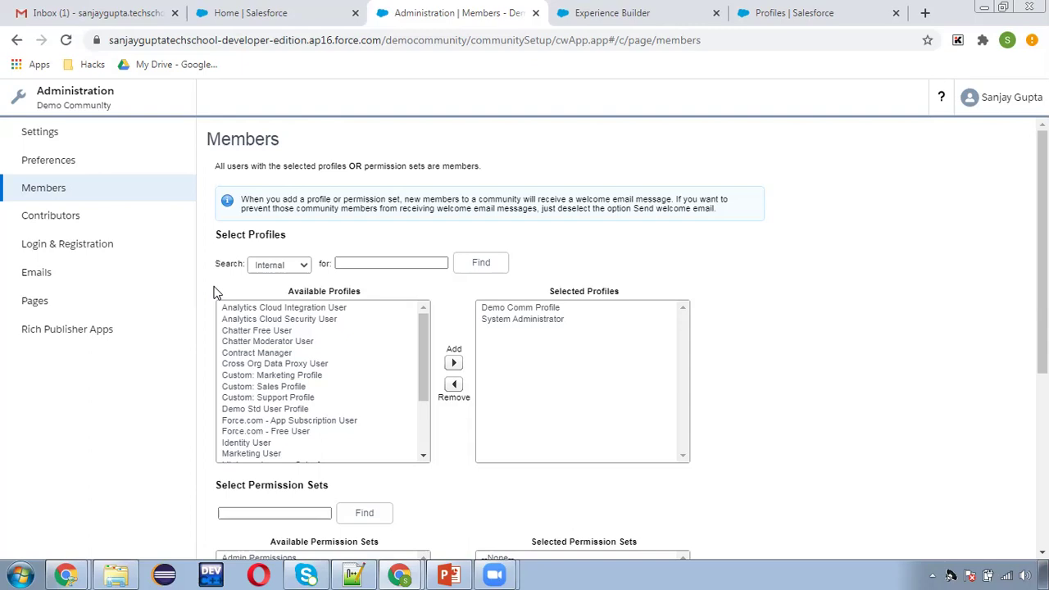
click(510, 310)
click(741, 325)
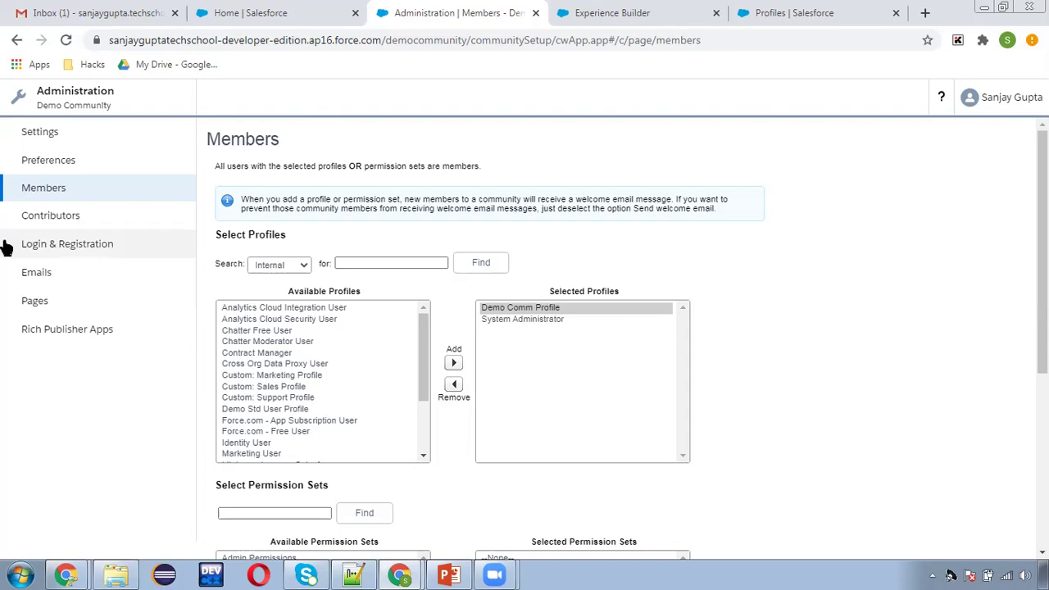
click(66, 227)
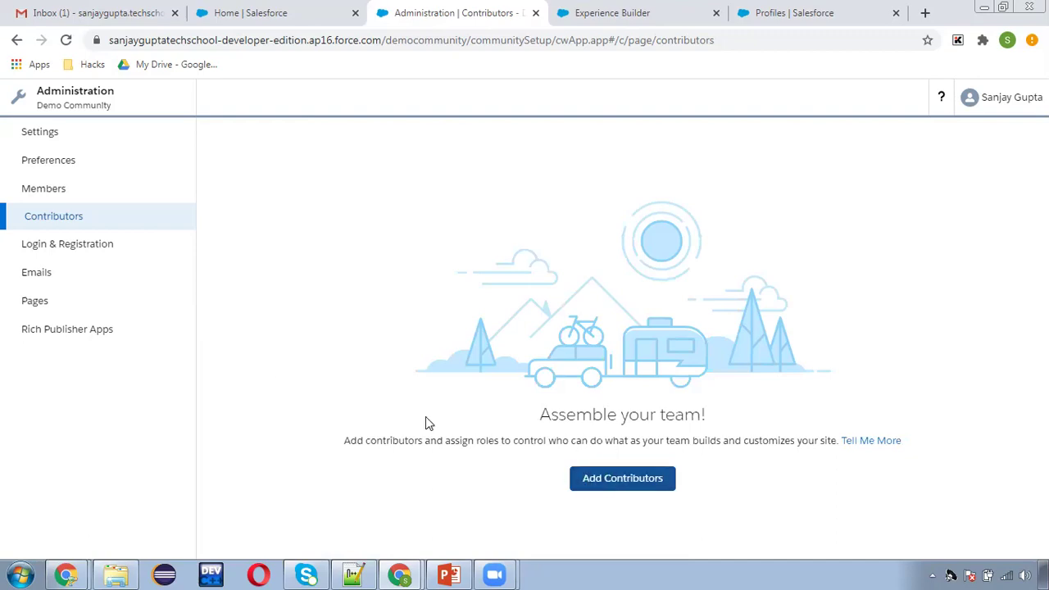
Browse the Login & Registration, Emails, Pages and Rich Publisher Apps sections, ending on Pages.
click(95, 249)
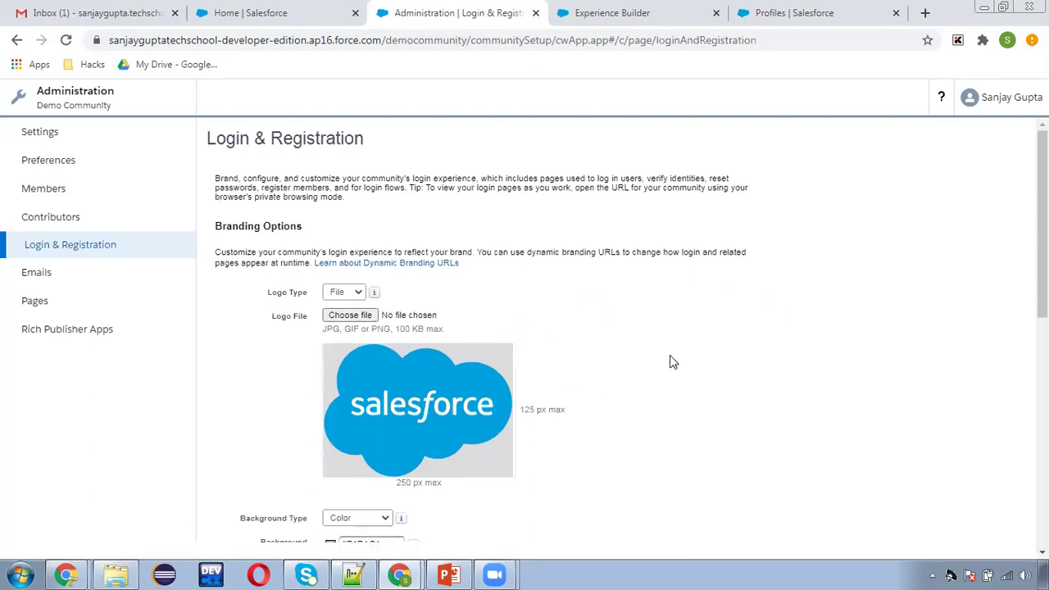
scroll(669, 358, down, 3)
scroll(515, 360, down, 4)
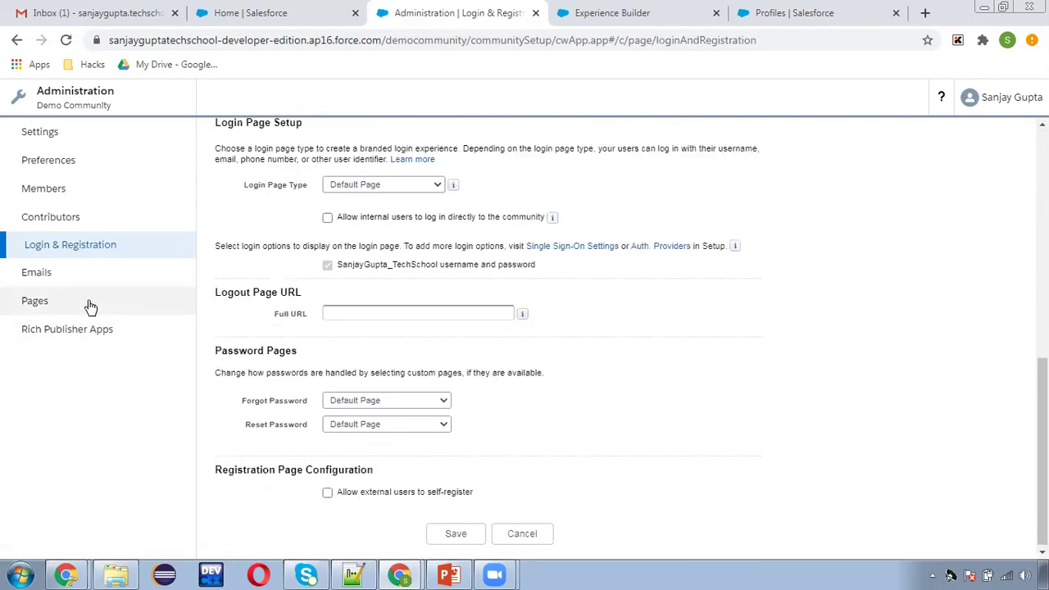
click(51, 273)
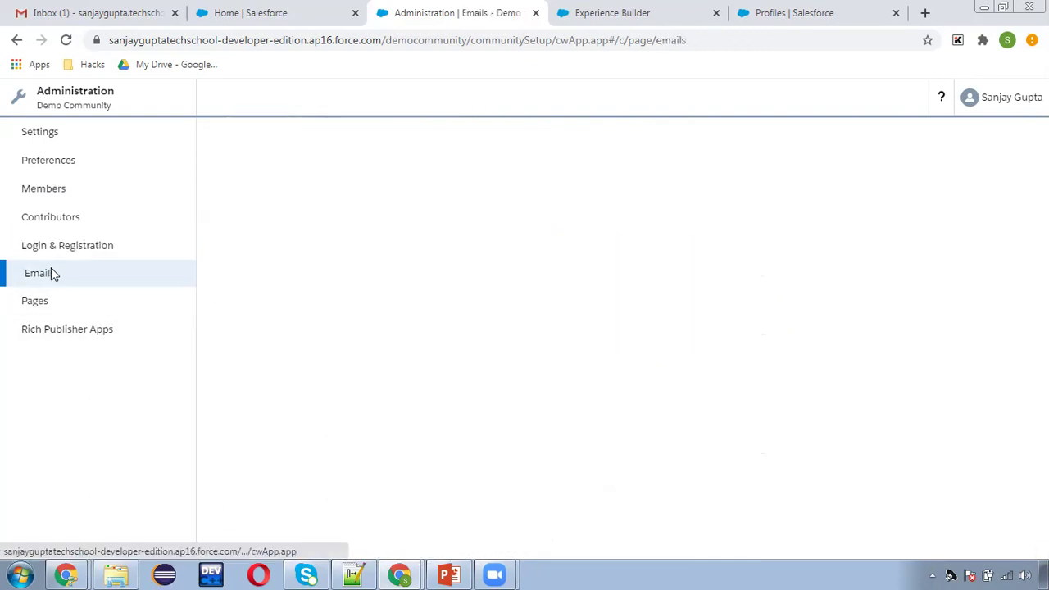
scroll(373, 345, down, 3)
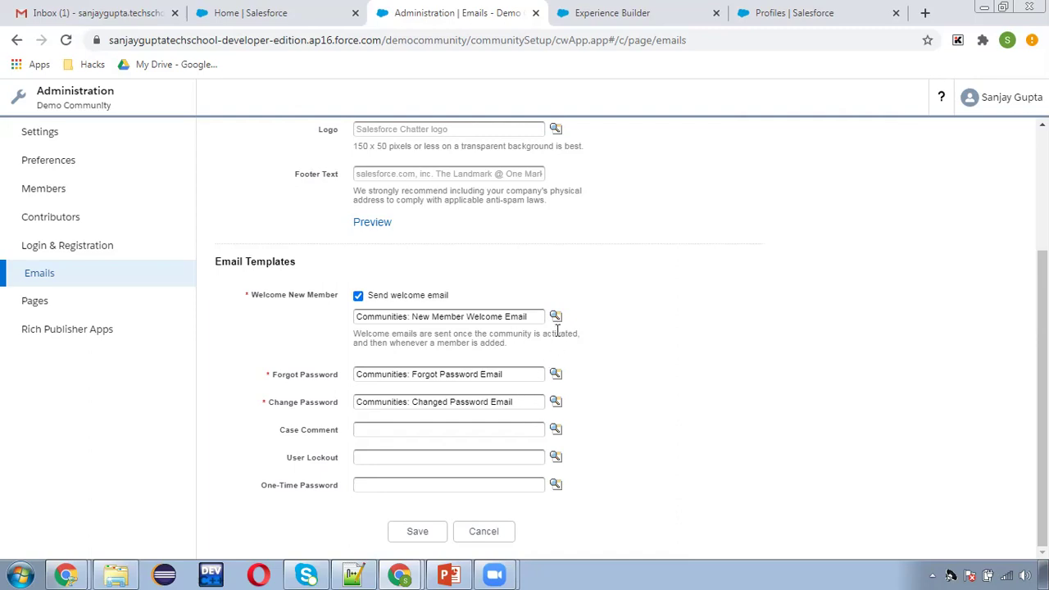
click(43, 307)
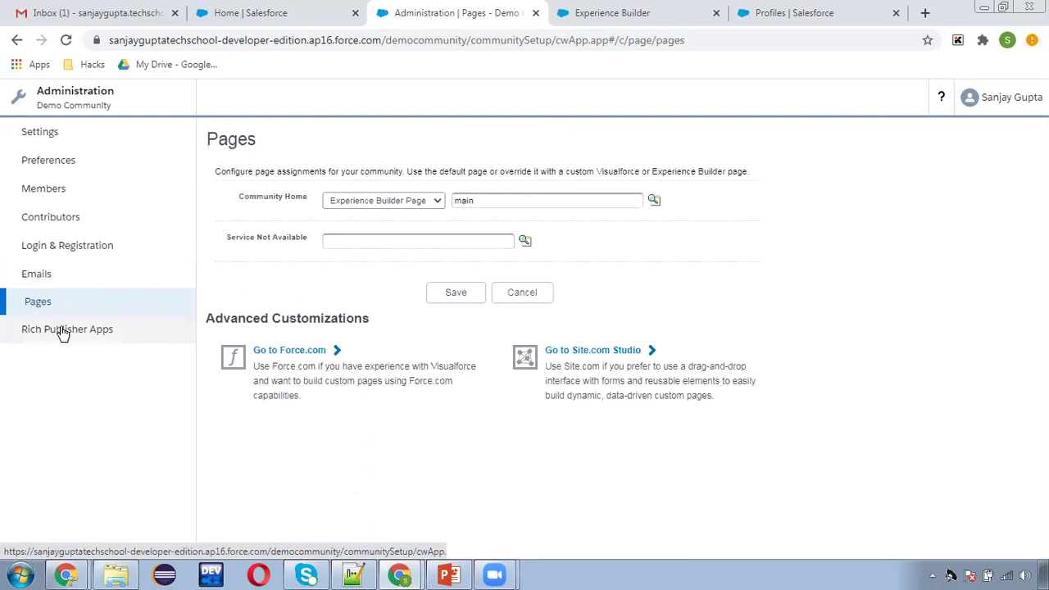
click(63, 331)
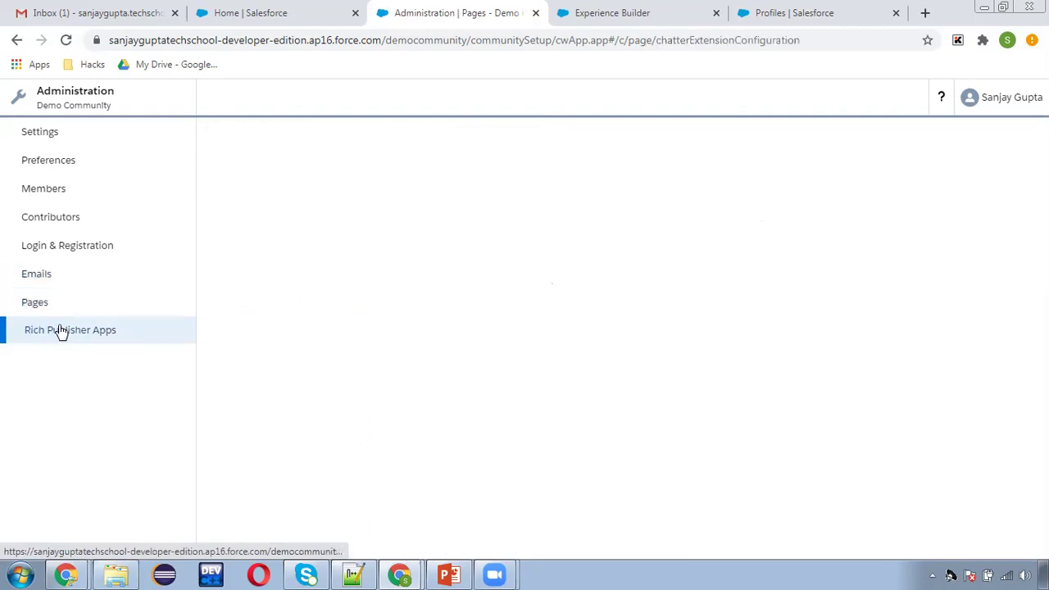
click(24, 310)
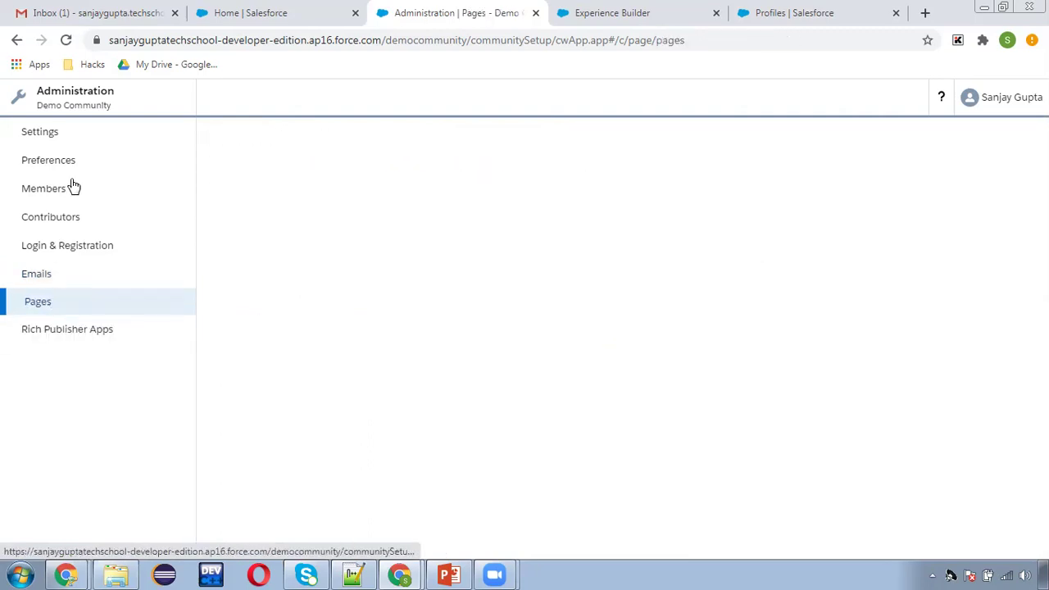
Activate Demo Community from its Settings page and confirm with OK.
click(79, 134)
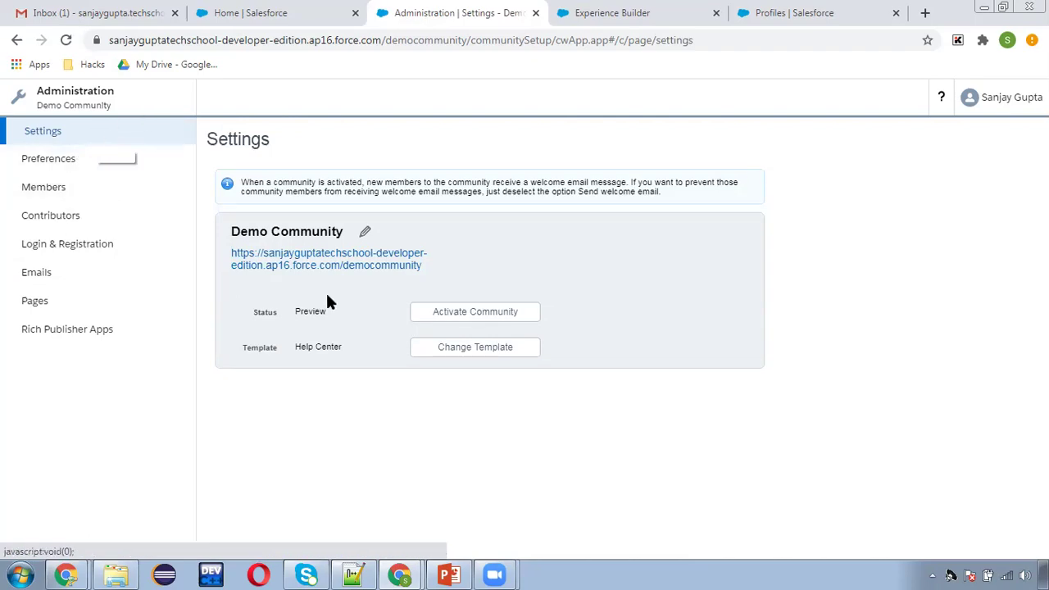
click(465, 318)
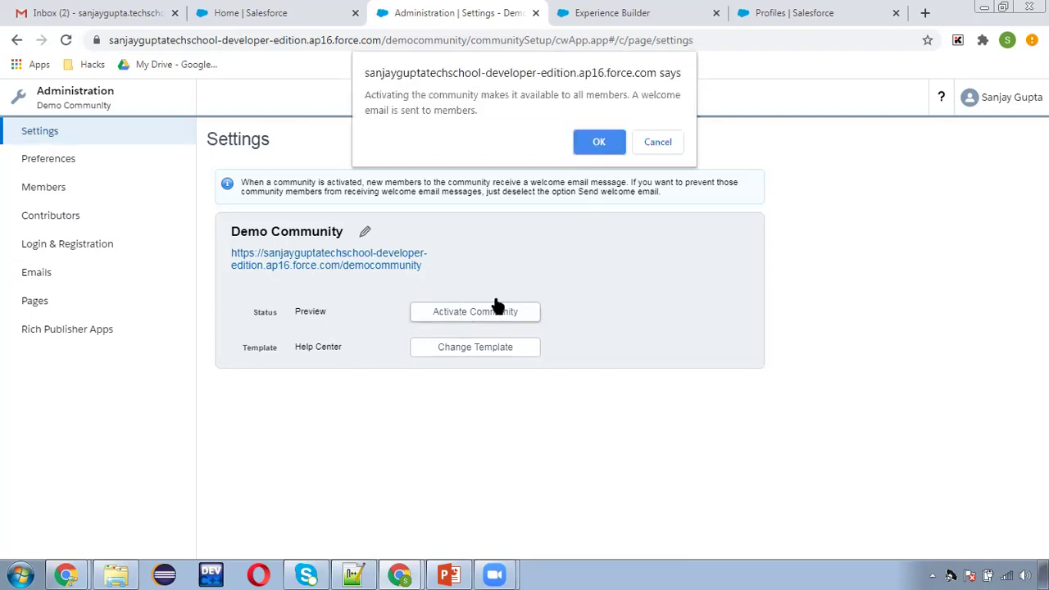
click(599, 141)
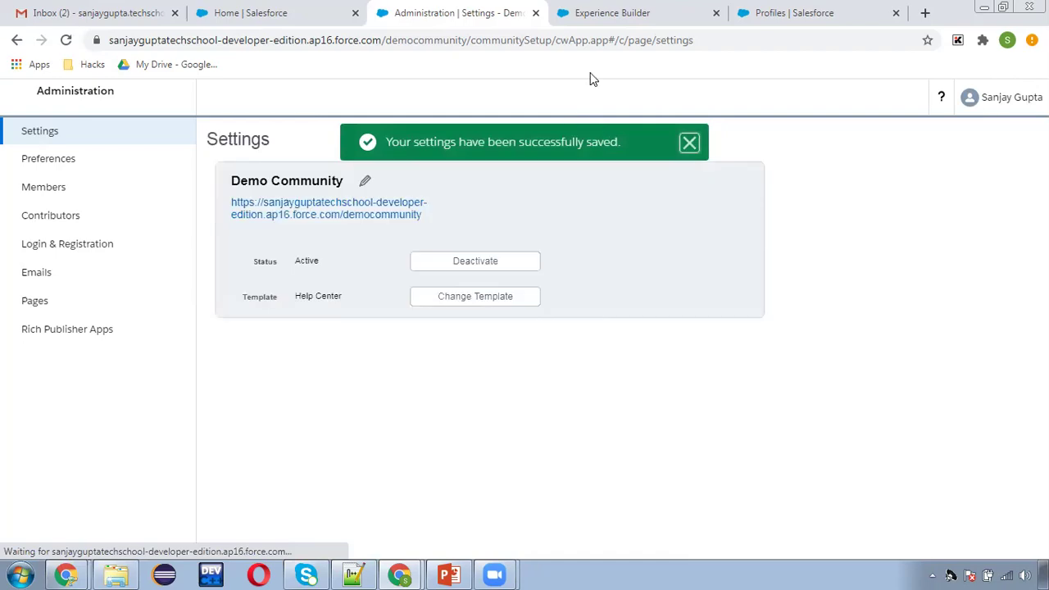
Go back through the browser tabs to the Sales home page.
click(613, 14)
click(469, 10)
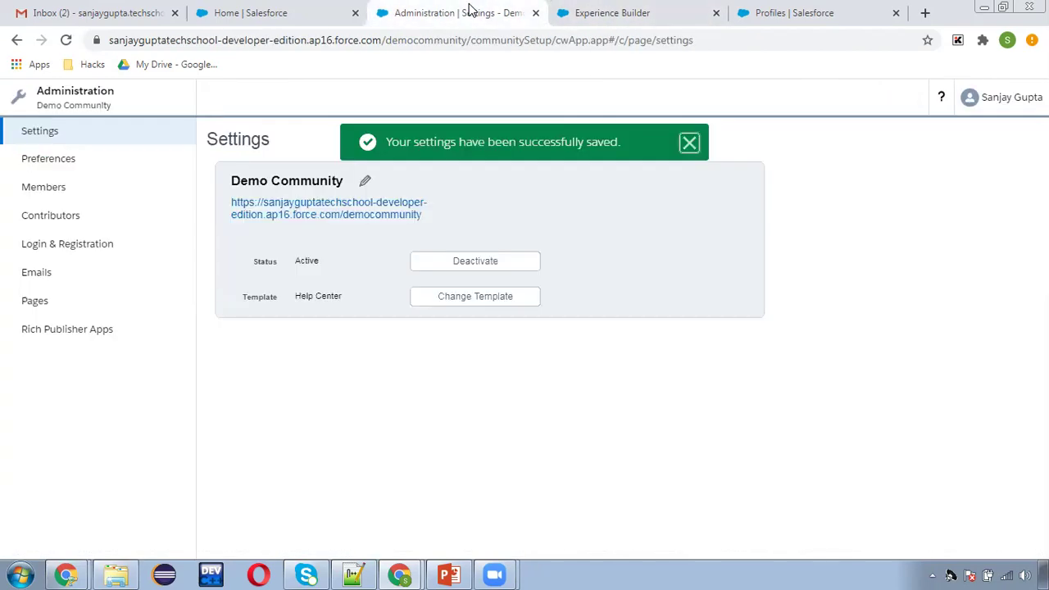
click(288, 13)
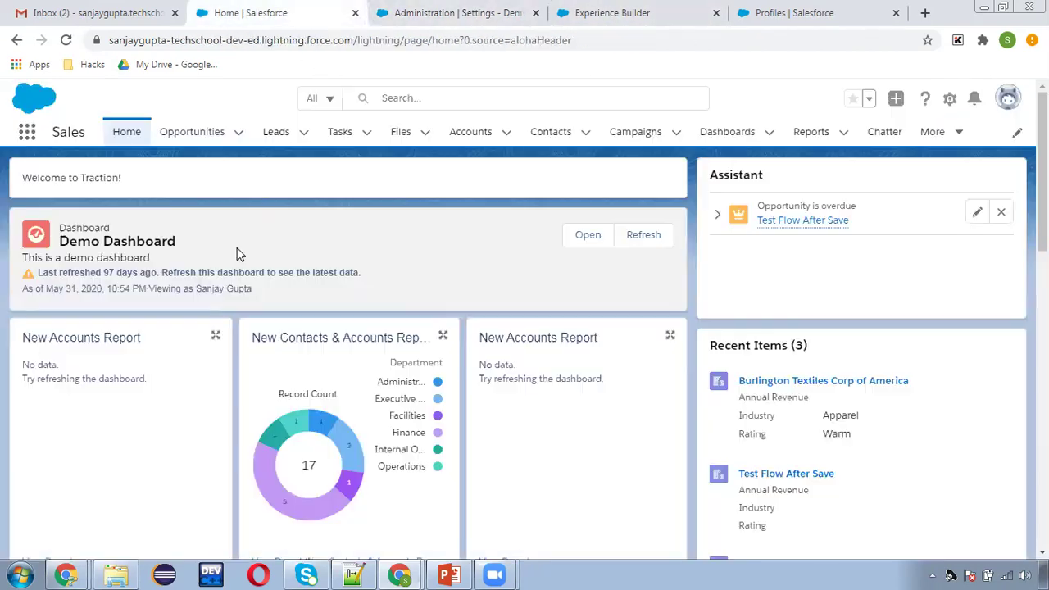
Find All Communities via Quick Find 'co', confirm Demo Community is Active, and open its democommunity URL.
click(754, 13)
double_click(109, 173)
text(comm)
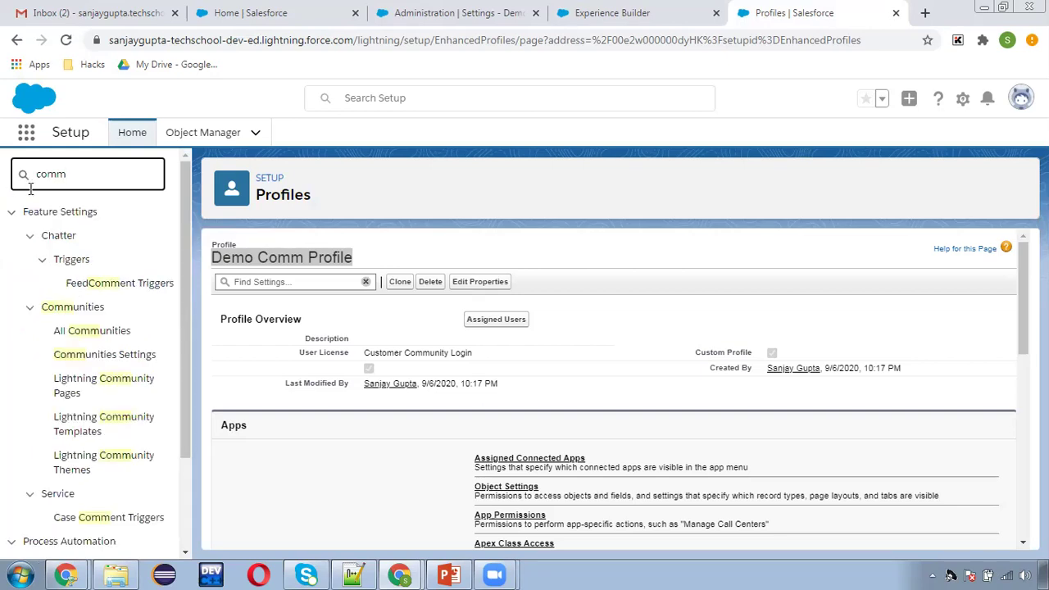
click(86, 336)
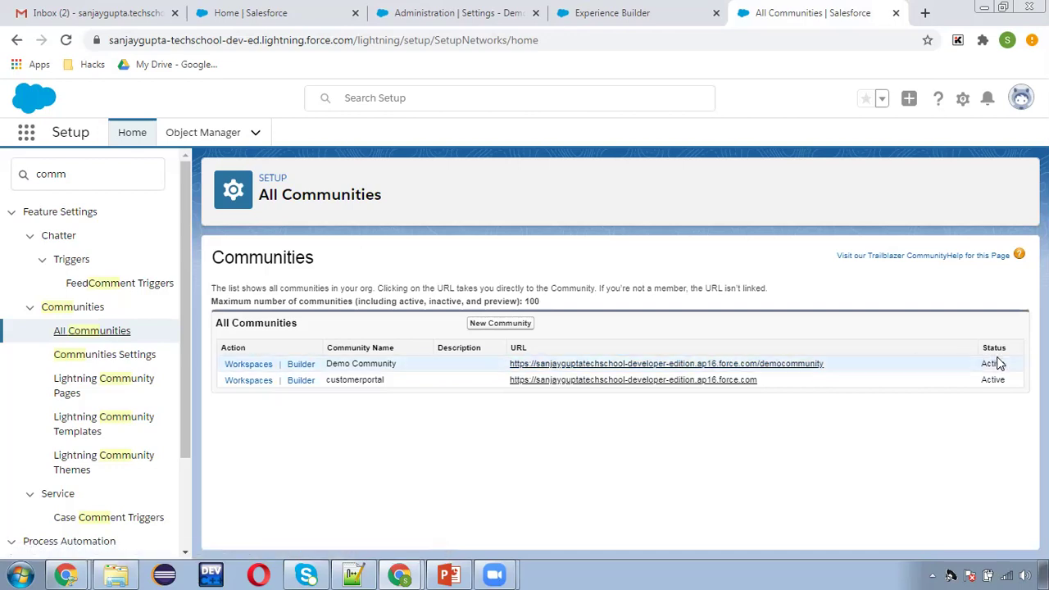
drag(1002, 365, 1007, 365)
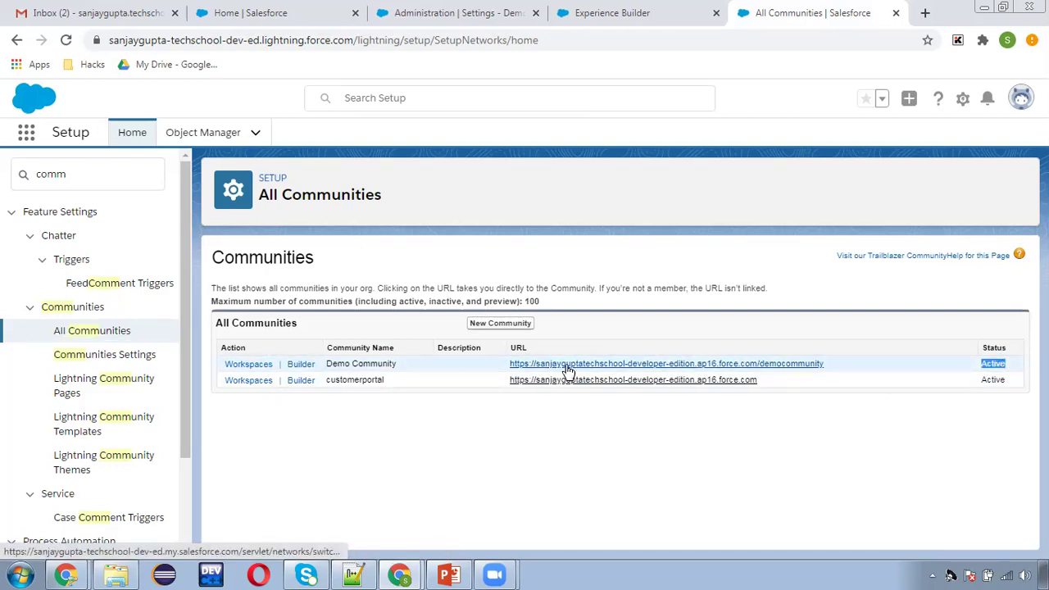
click(647, 365)
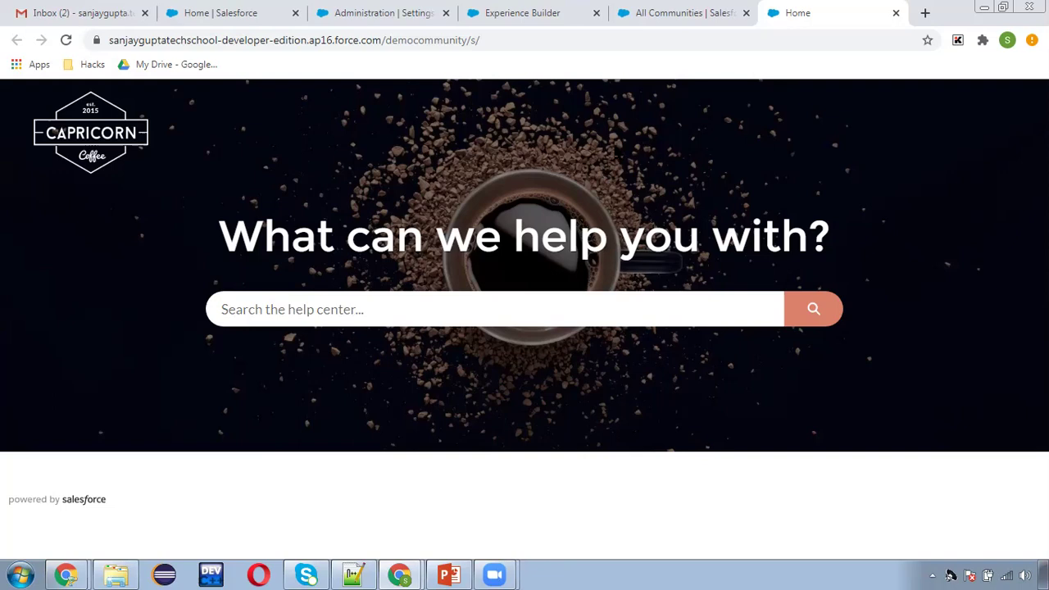
Close the Experience Builder and Administration Settings tabs, leaving All Communities in view.
click(669, 12)
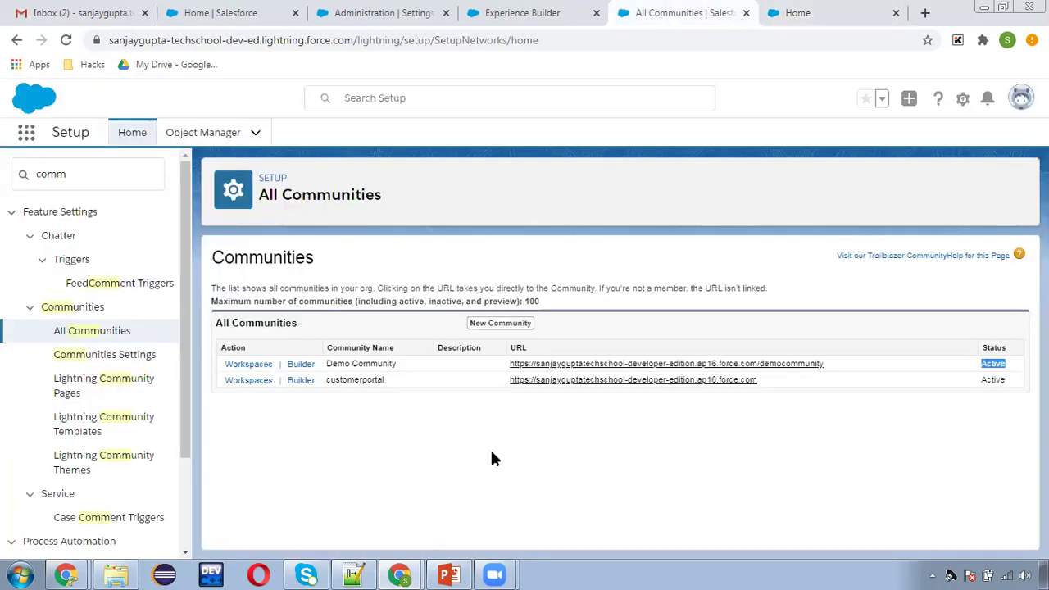
click(414, 444)
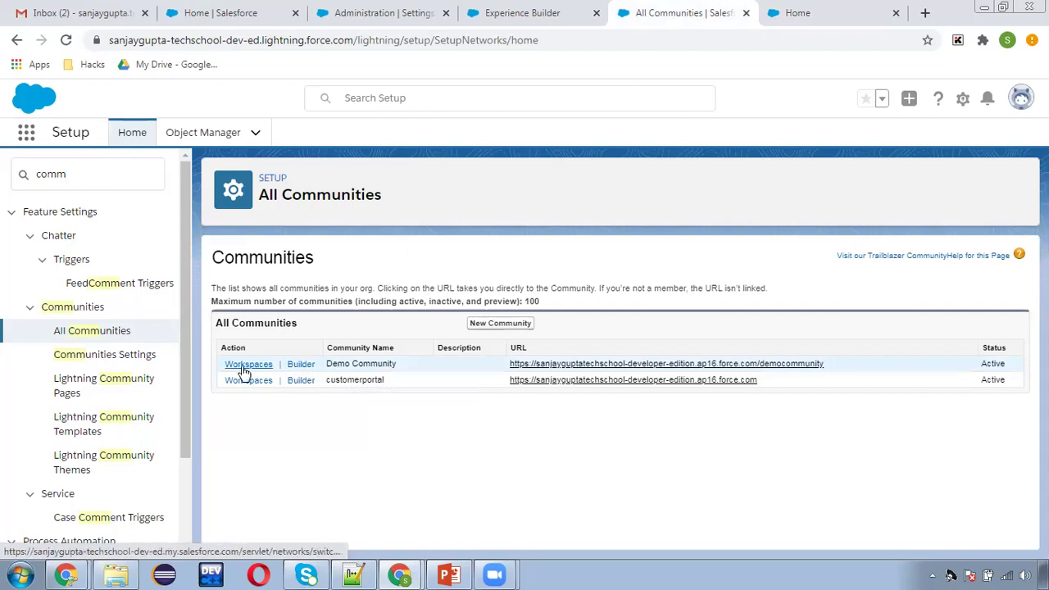
click(562, 15)
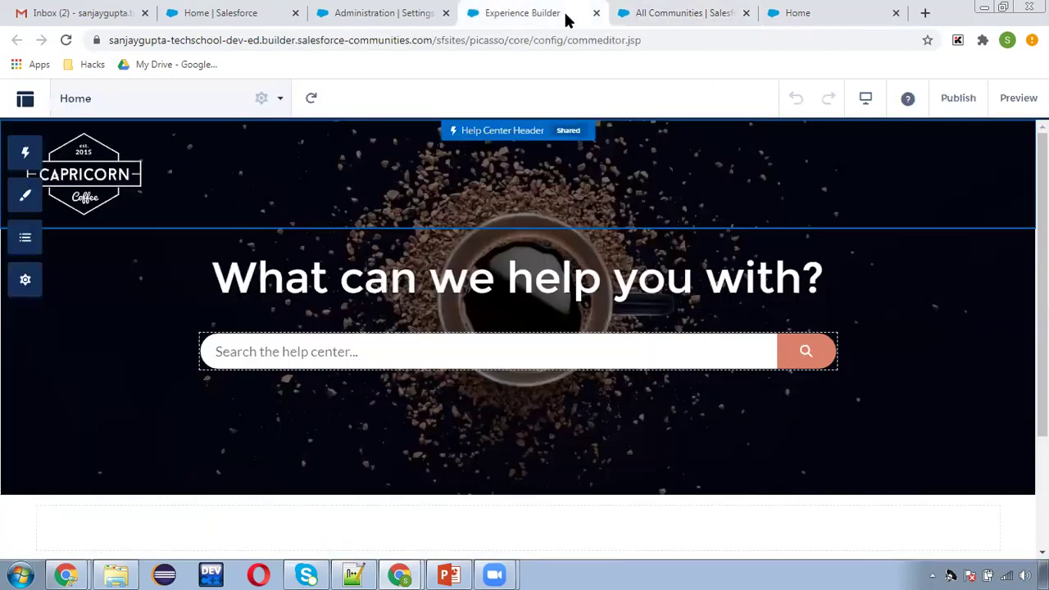
click(597, 14)
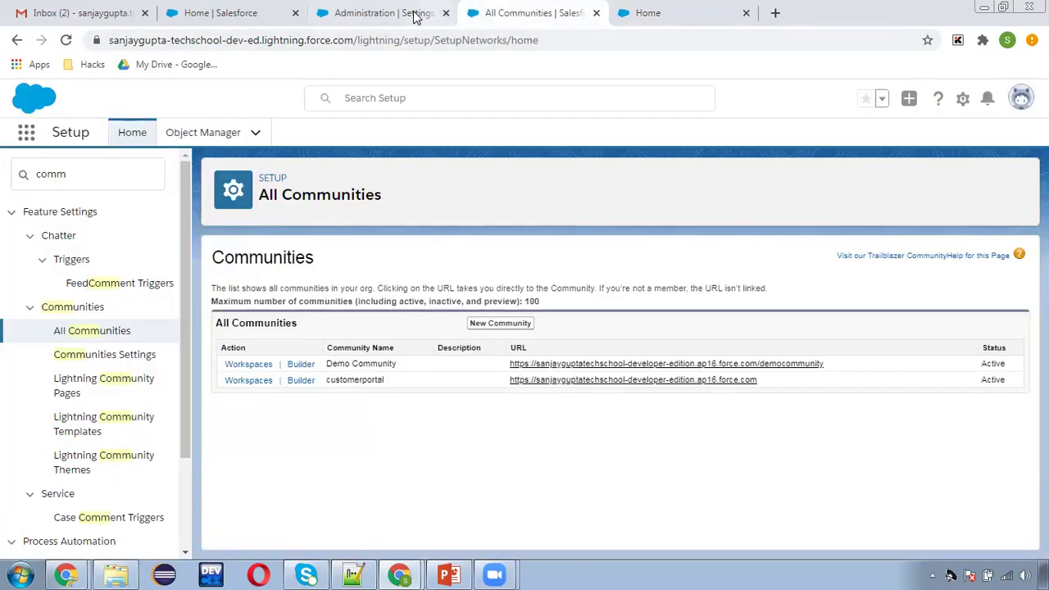
click(414, 13)
click(446, 14)
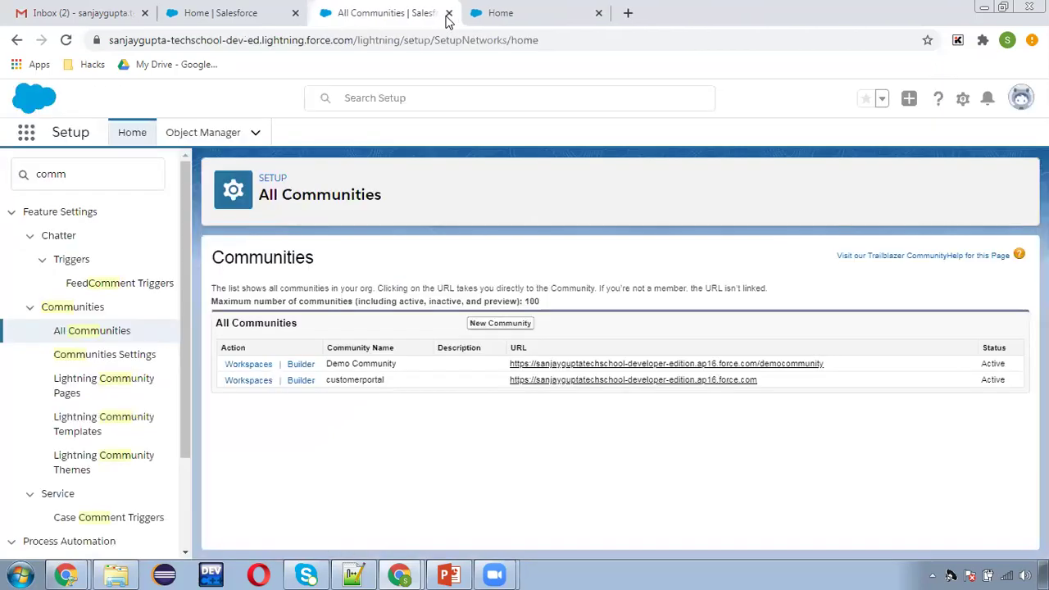
Open Demo Community in both the Builder and Workspaces and look over each.
click(292, 366)
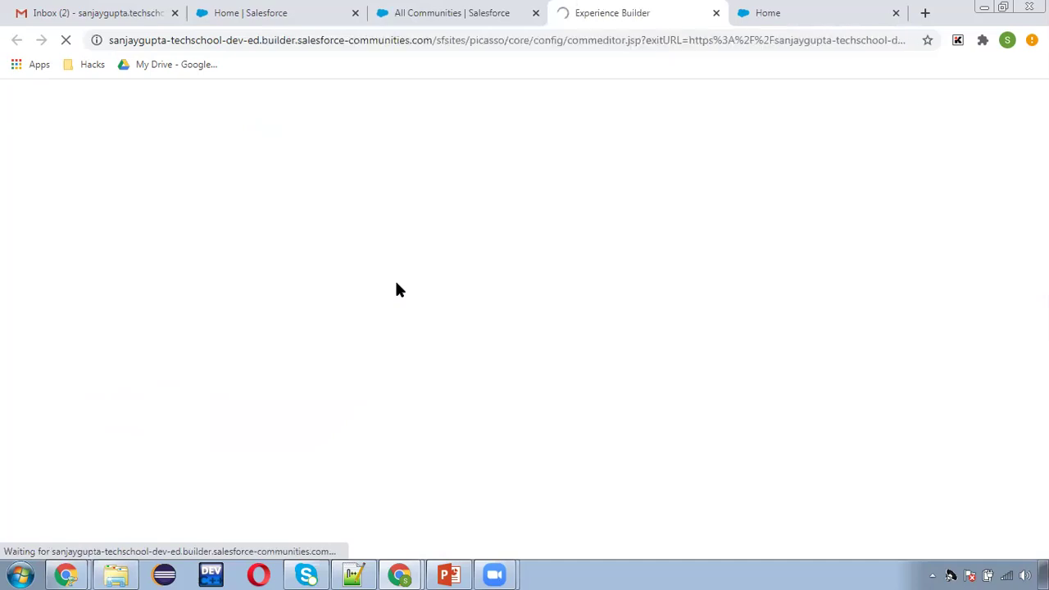
click(433, 10)
click(251, 371)
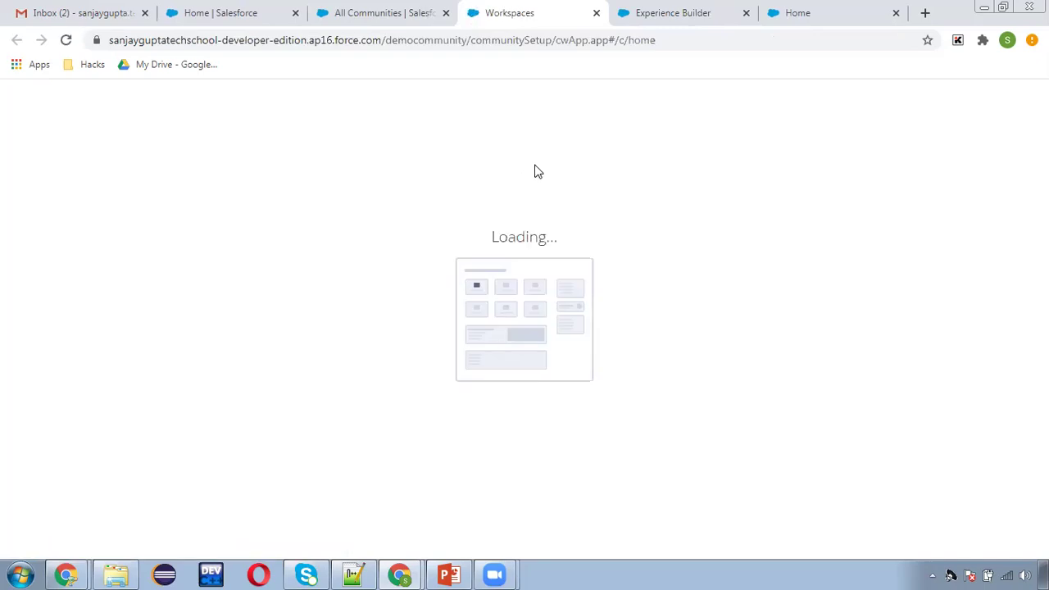
click(652, 15)
click(515, 14)
click(645, 15)
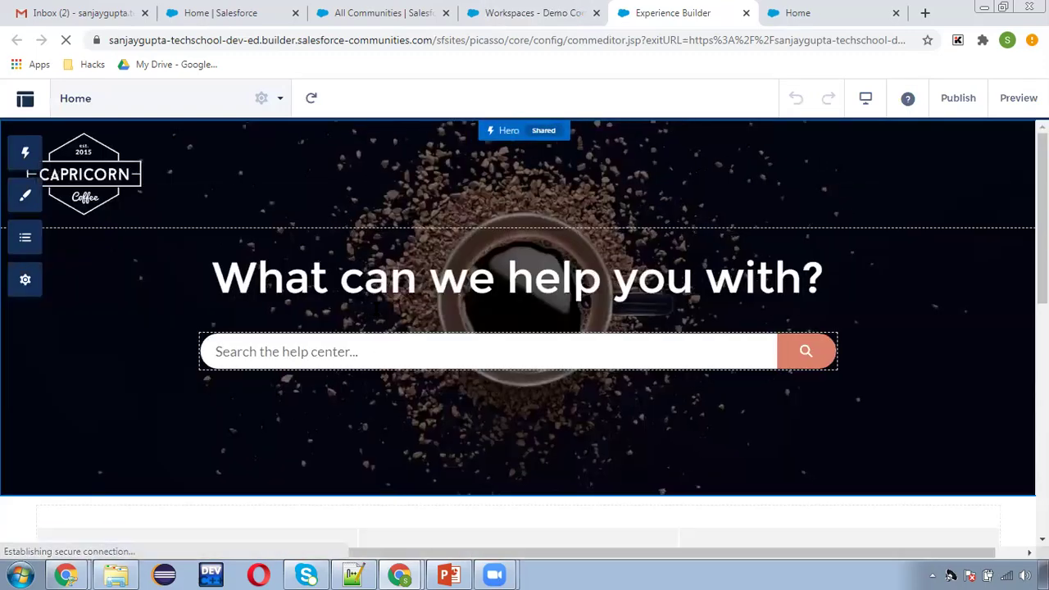
click(541, 14)
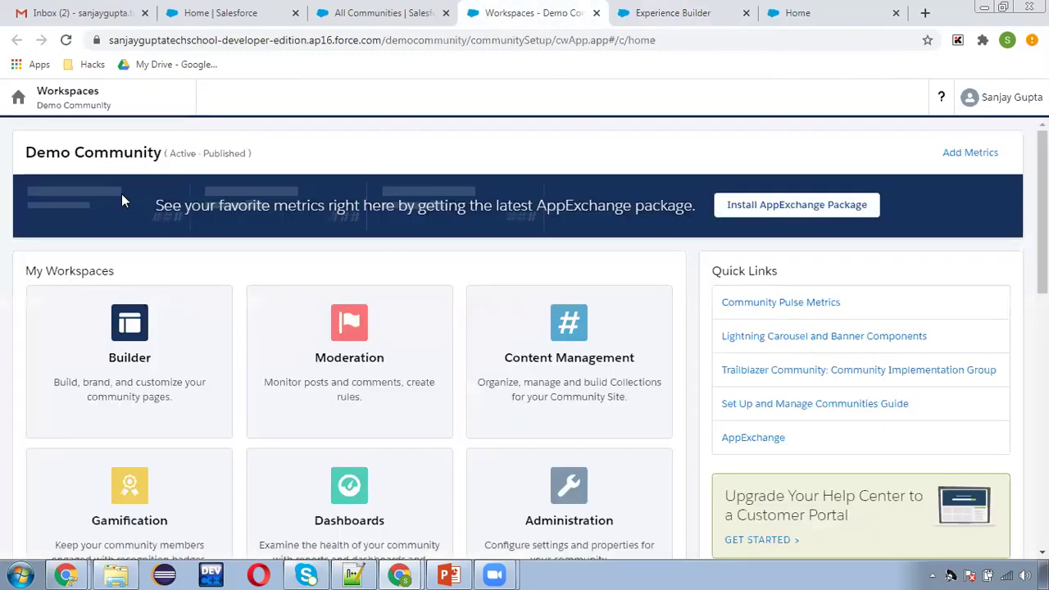
Check the Workspaces menu, close the Workspaces and Builder tabs, and return to Sales home.
click(82, 96)
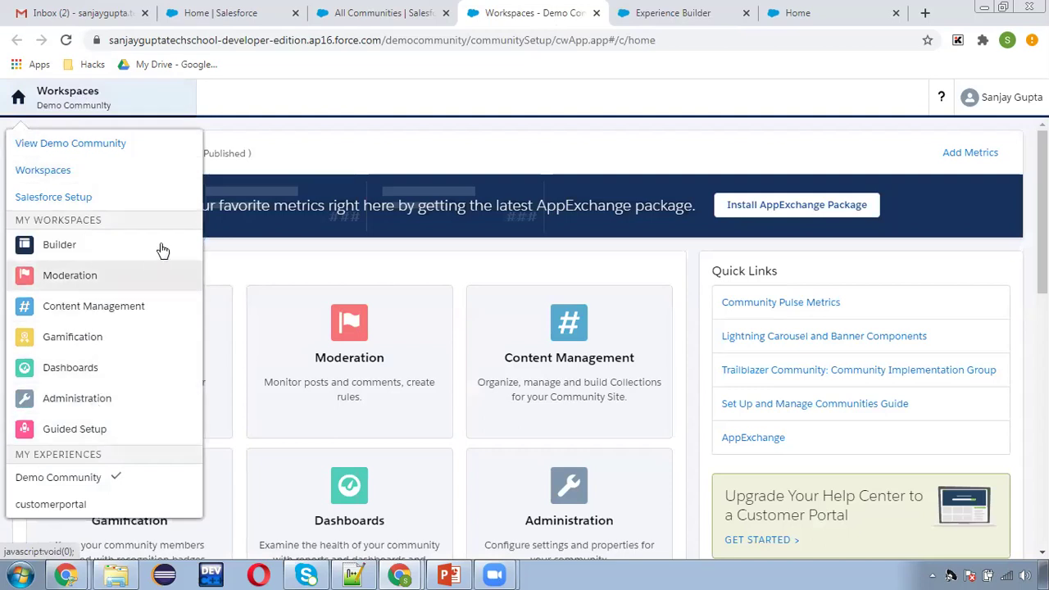
click(342, 153)
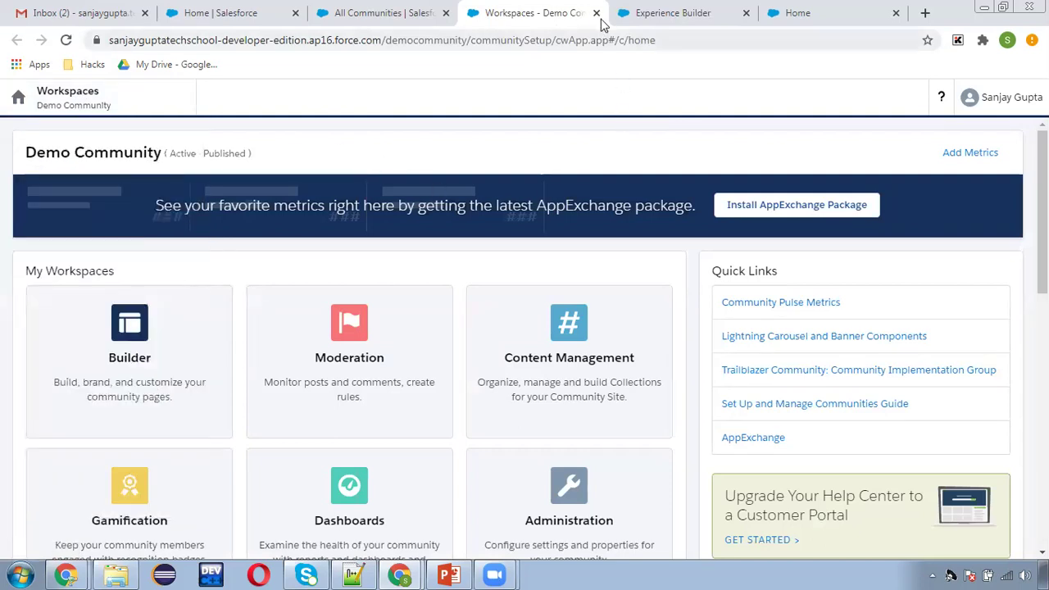
click(596, 13)
click(596, 13)
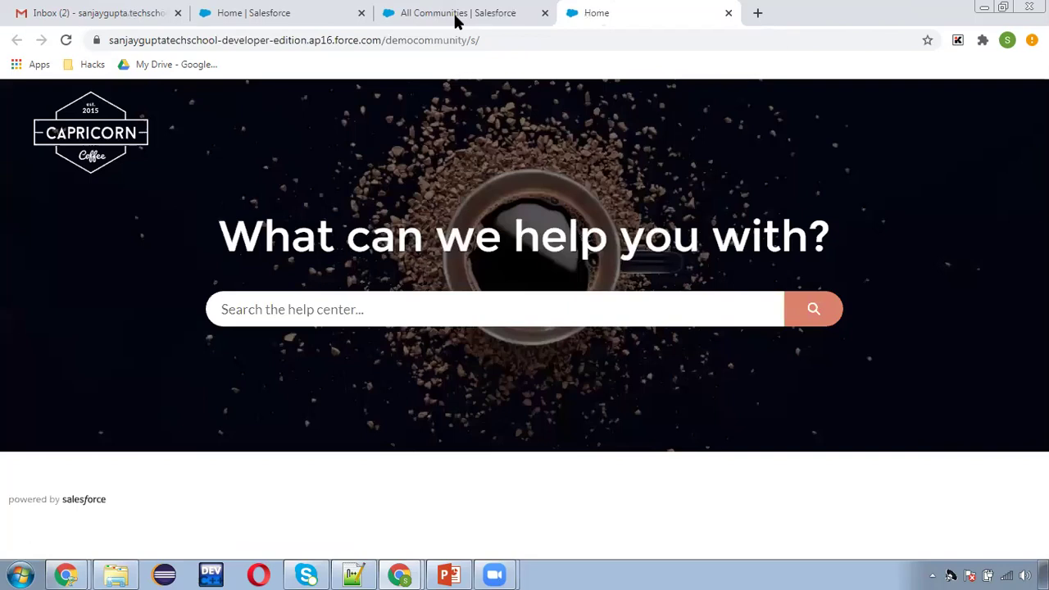
click(456, 16)
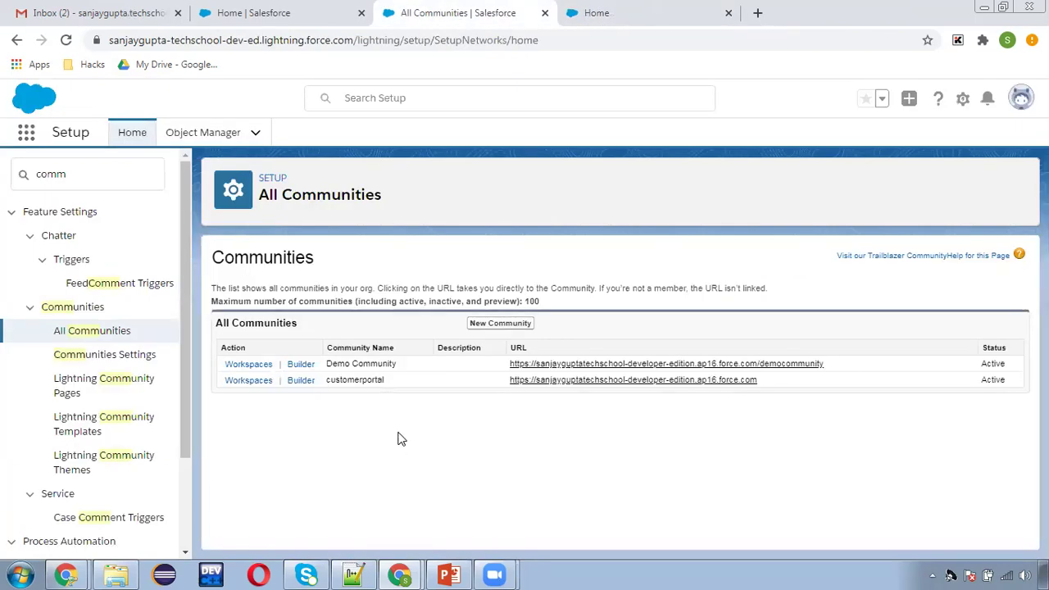
click(278, 13)
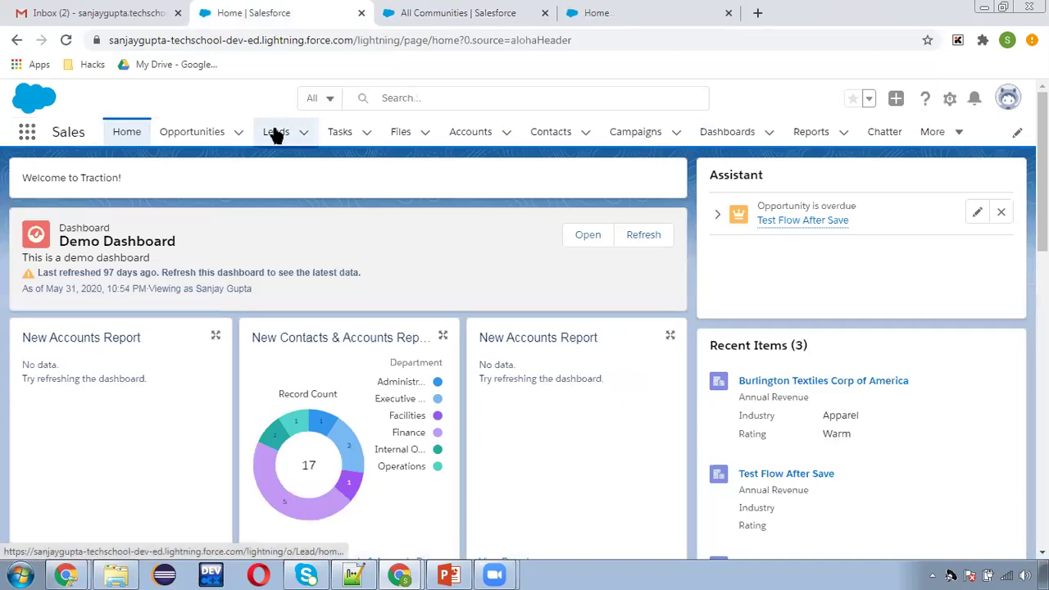
Start a new contact with the person's first and last name, linked to Burlington Textiles Corp of America.
click(552, 134)
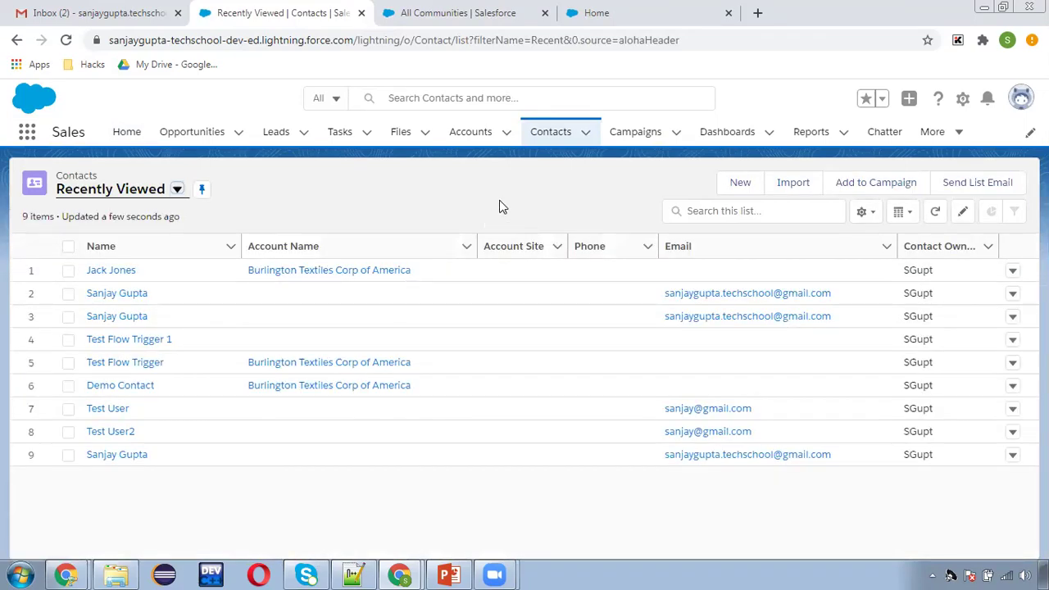
click(741, 185)
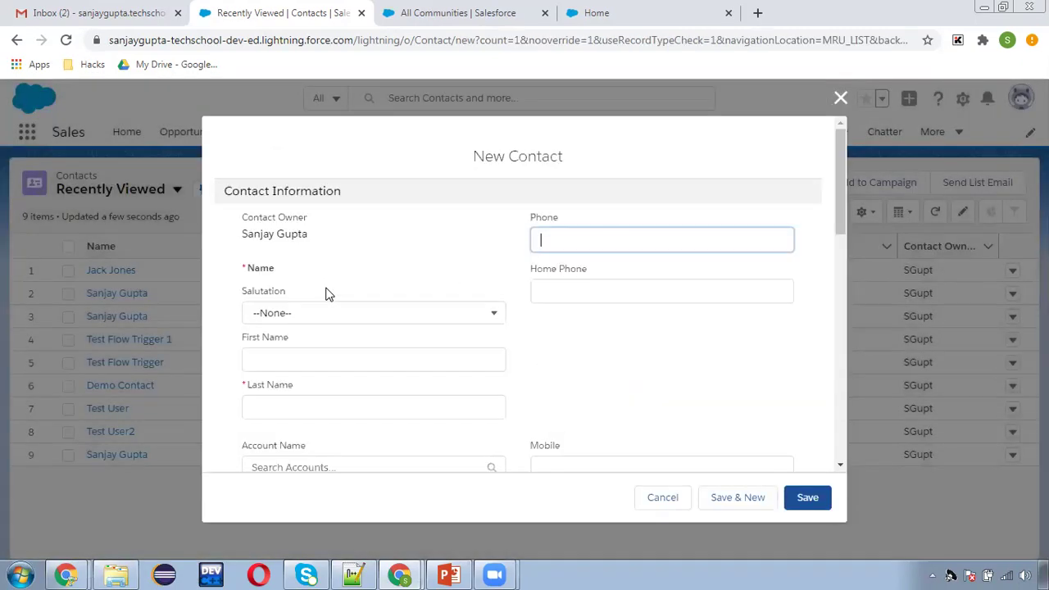
click(290, 353)
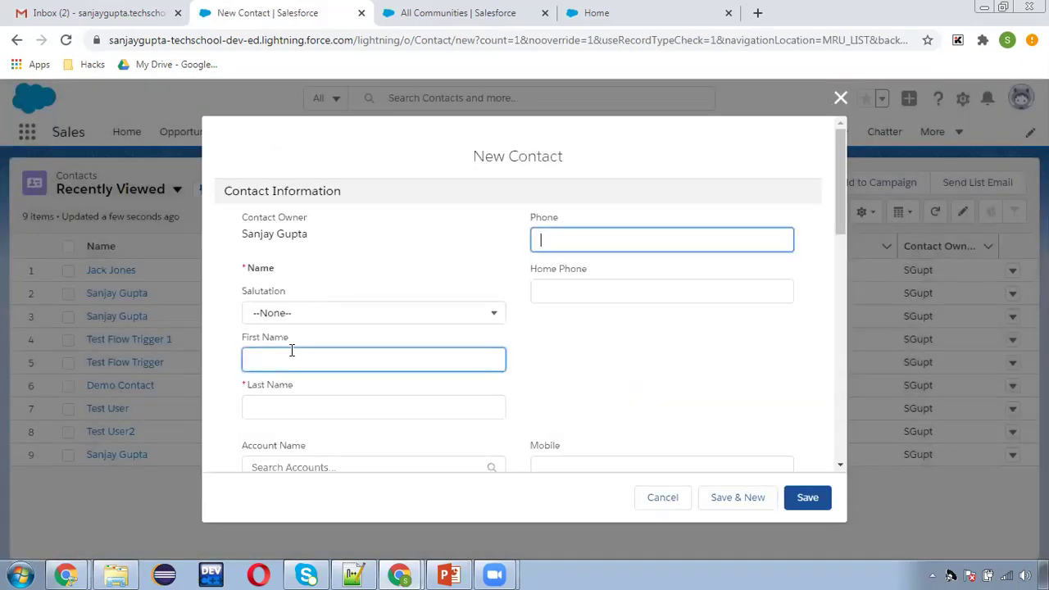
text(Sanjay)
key(Tab)
text(Comm)
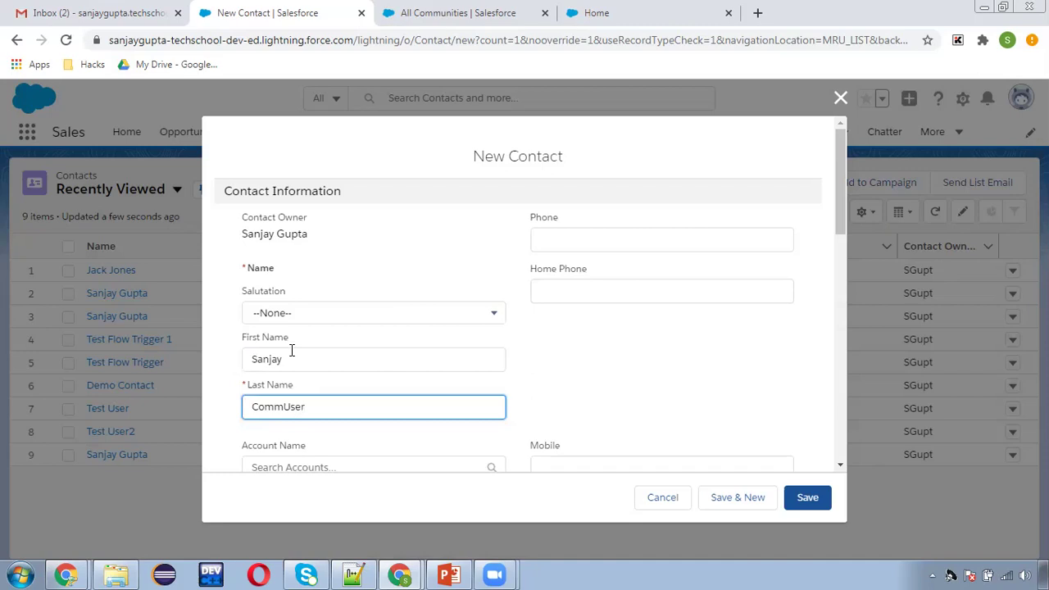
click(624, 372)
scroll(562, 381, down, 2)
scroll(370, 424, down, 2)
click(317, 312)
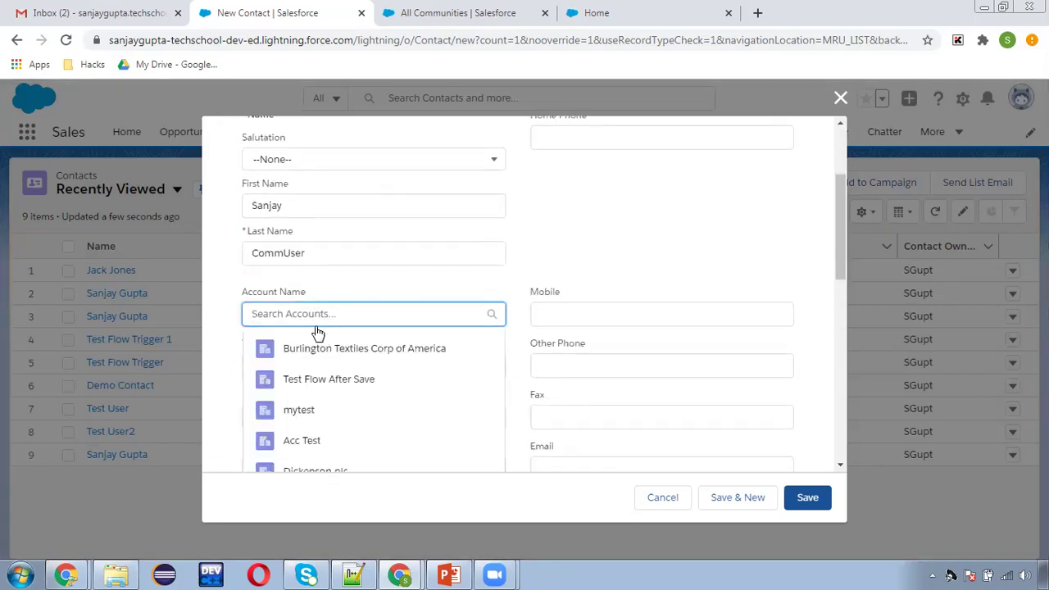
click(319, 352)
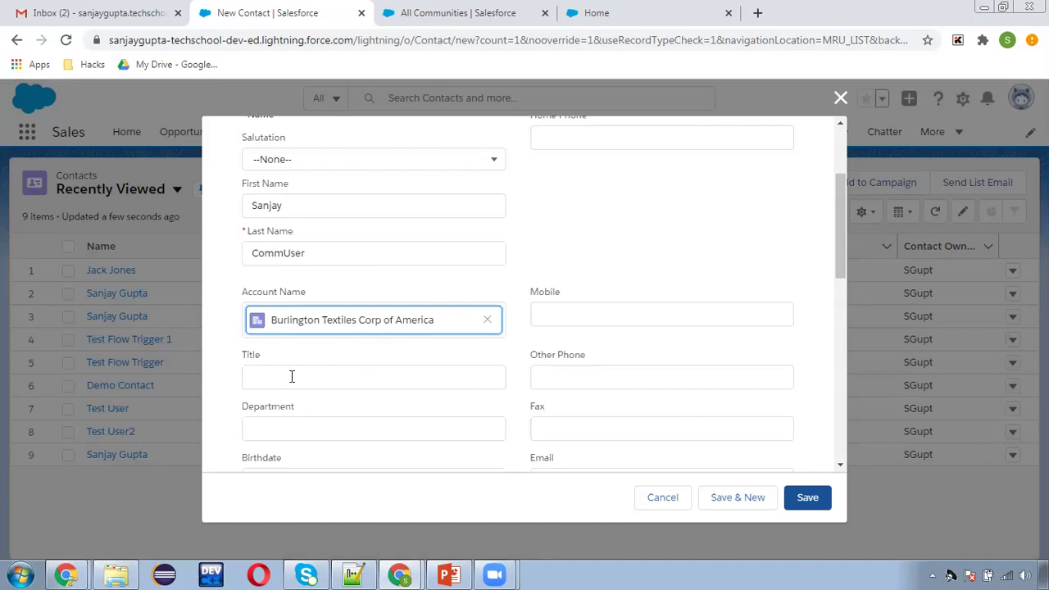
Enter the contact's e-mail address and save it despite the duplicate warning.
scroll(402, 401, down, 2)
click(621, 401)
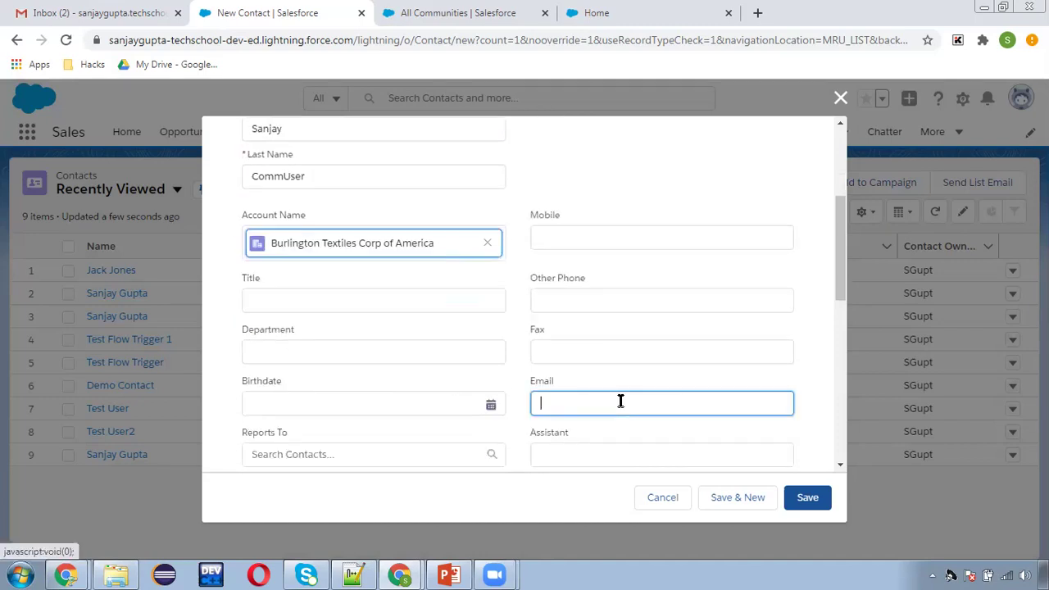
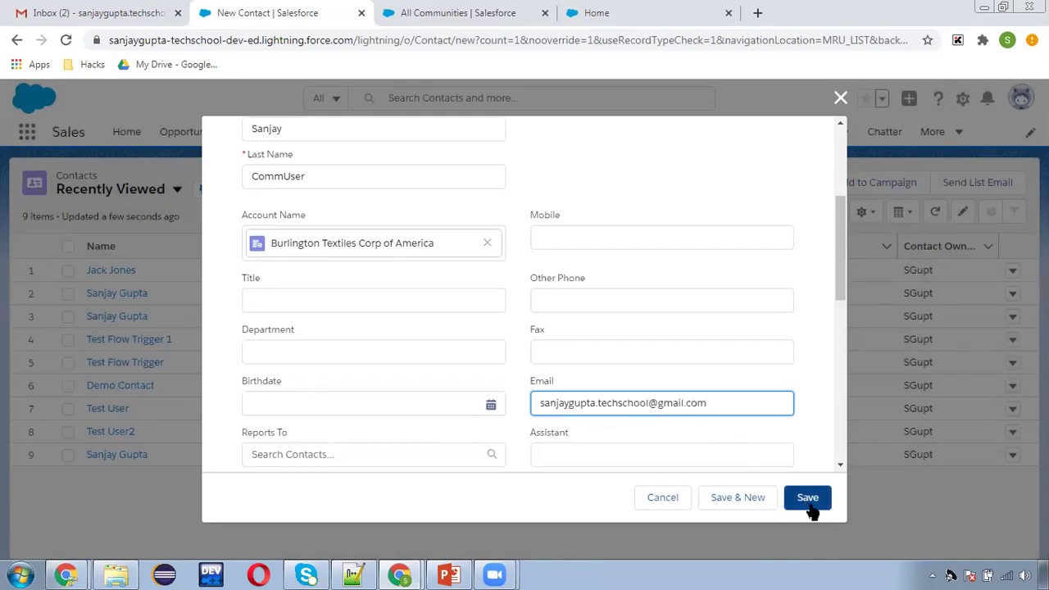
click(810, 502)
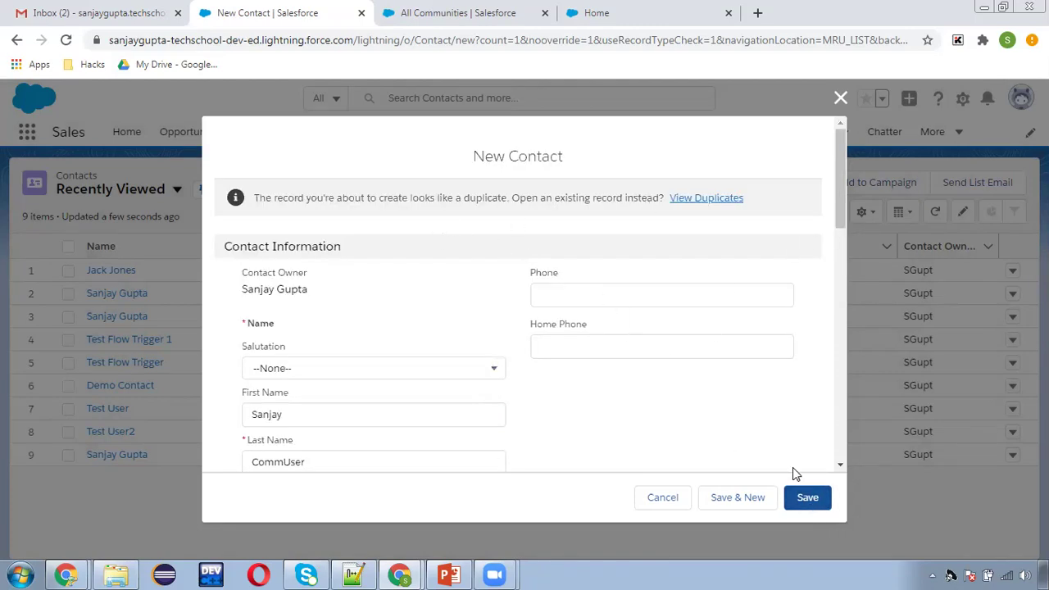
scroll(434, 417, down, 2)
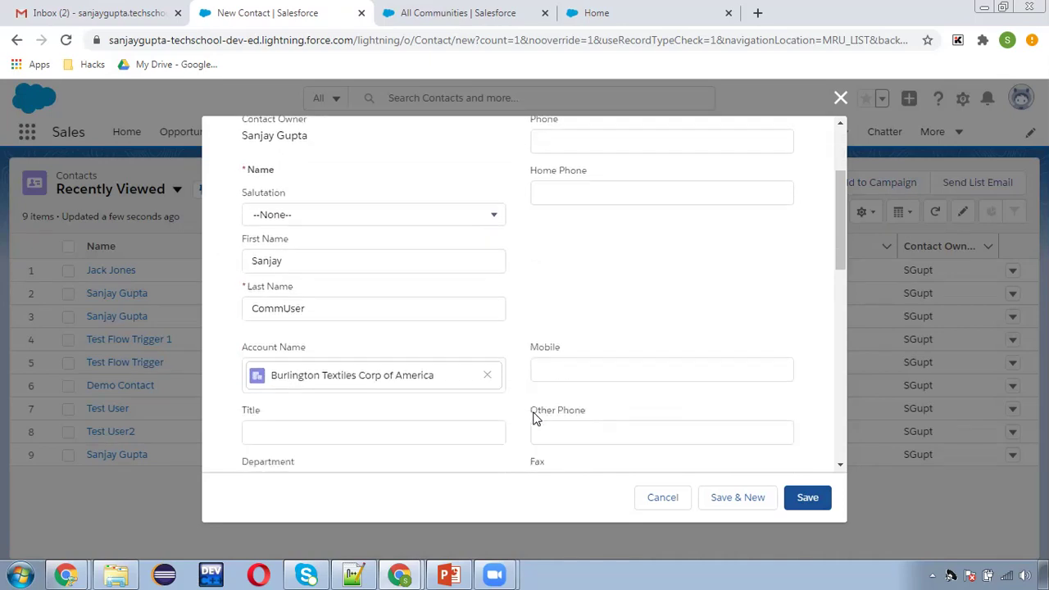
scroll(534, 418, down, 1)
scroll(631, 403, down, 1)
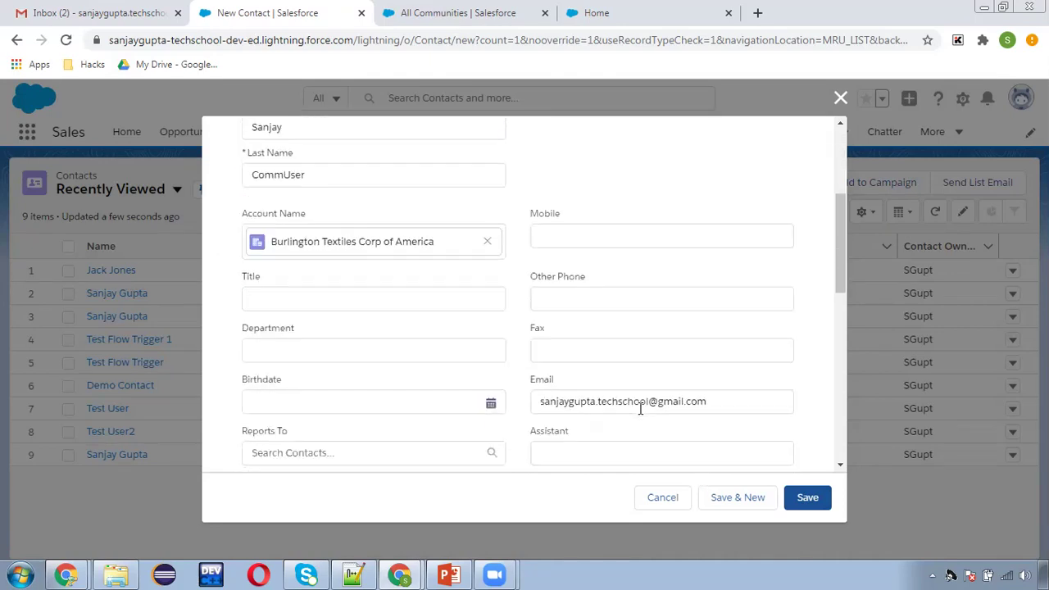
click(807, 499)
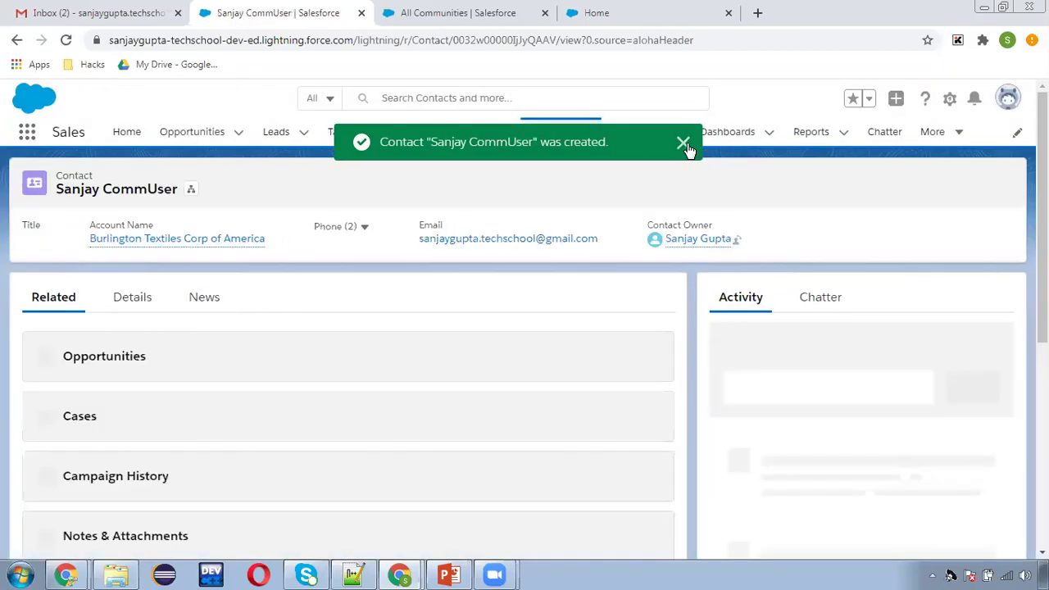
Open Burlington Textiles Corp of America from the contact and scroll through its Details tab.
click(688, 144)
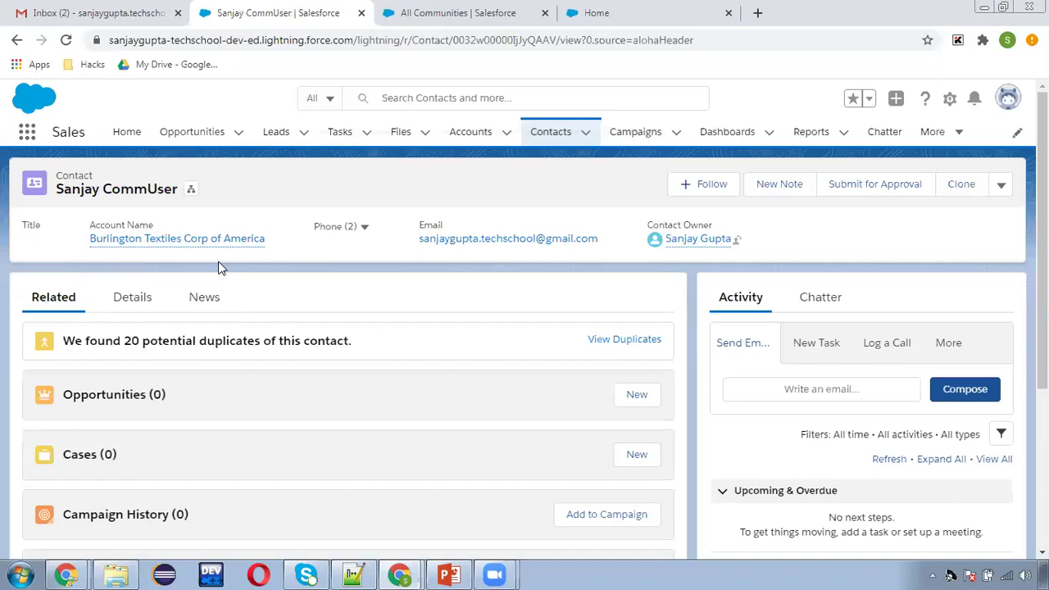
click(205, 239)
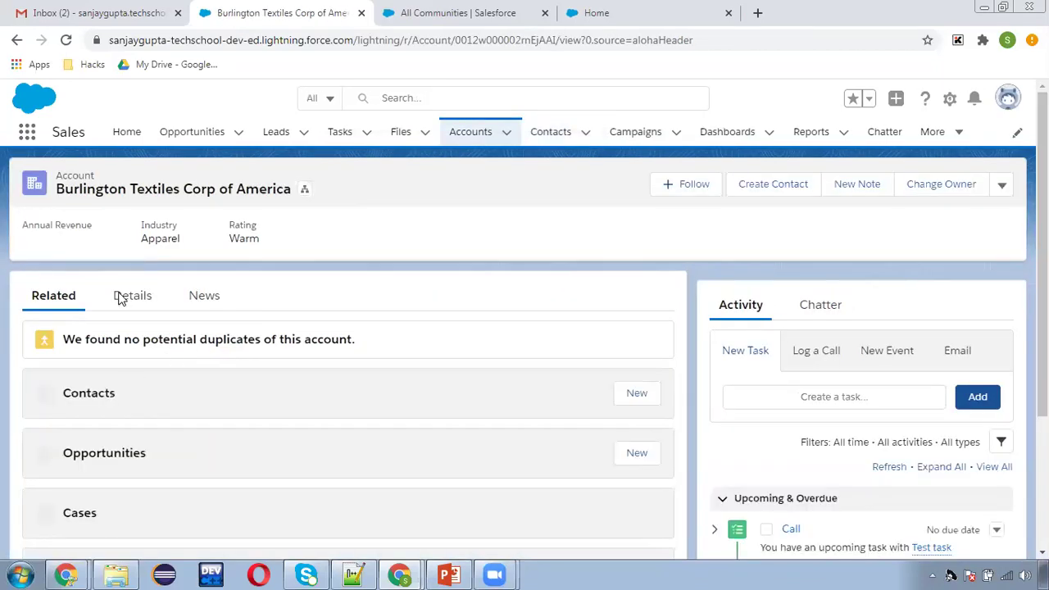
click(123, 295)
scroll(425, 356, down, 5)
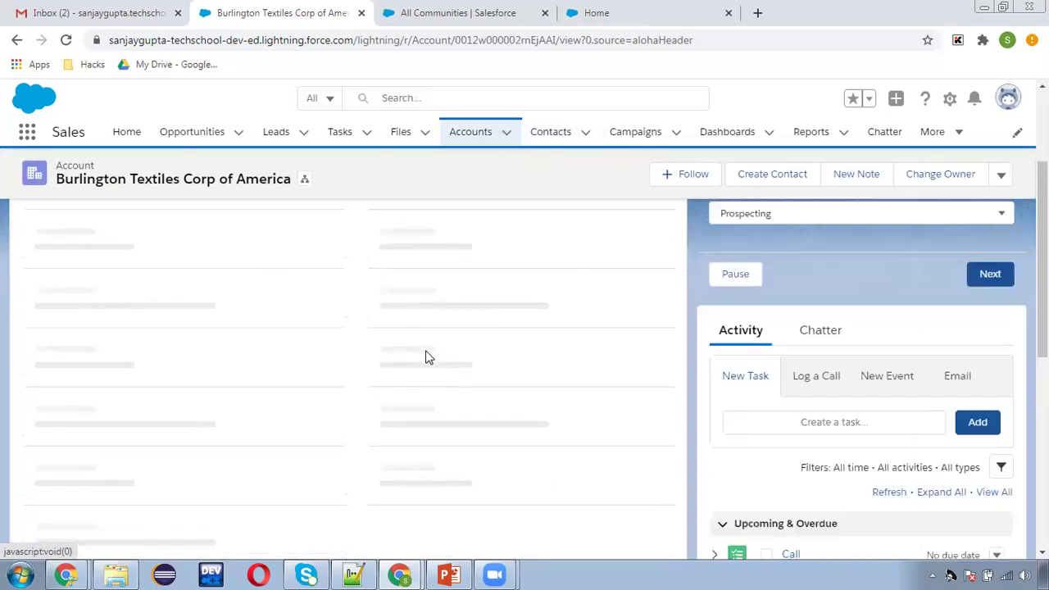
scroll(434, 417, down, 2)
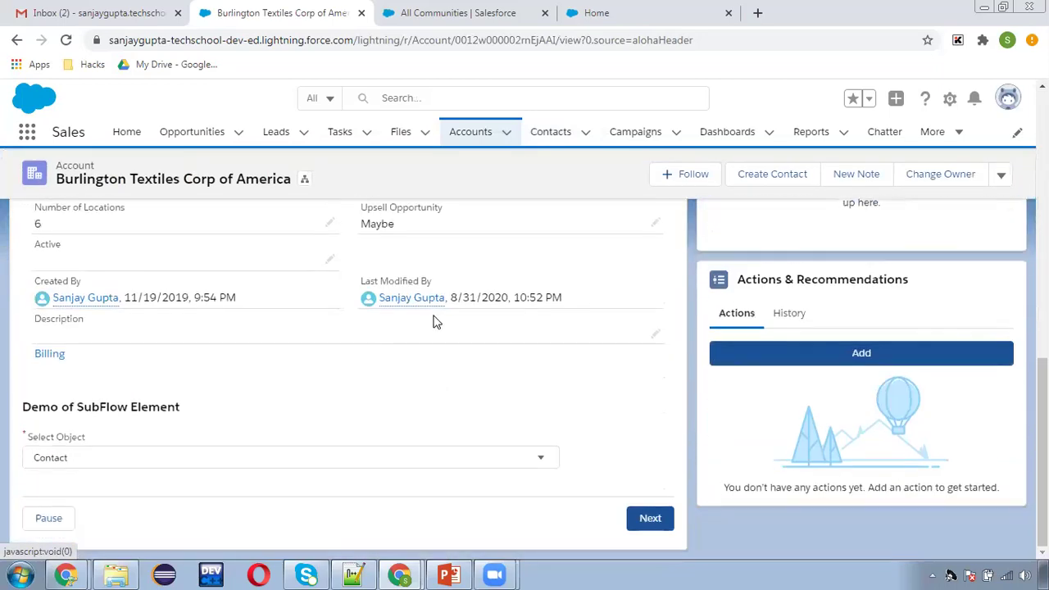
scroll(154, 331, up, 10)
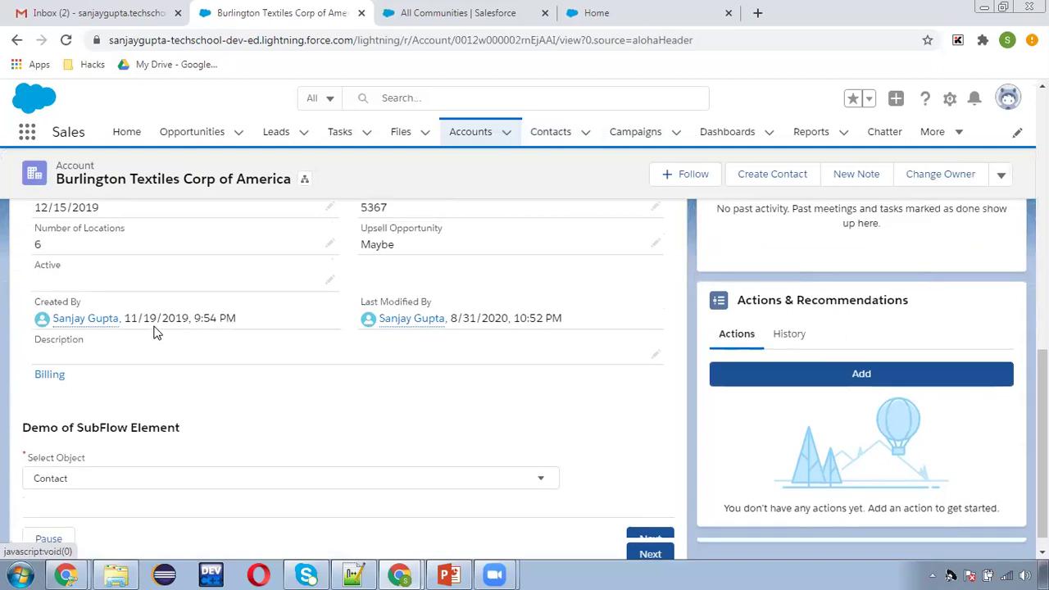
scroll(336, 291, up, 3)
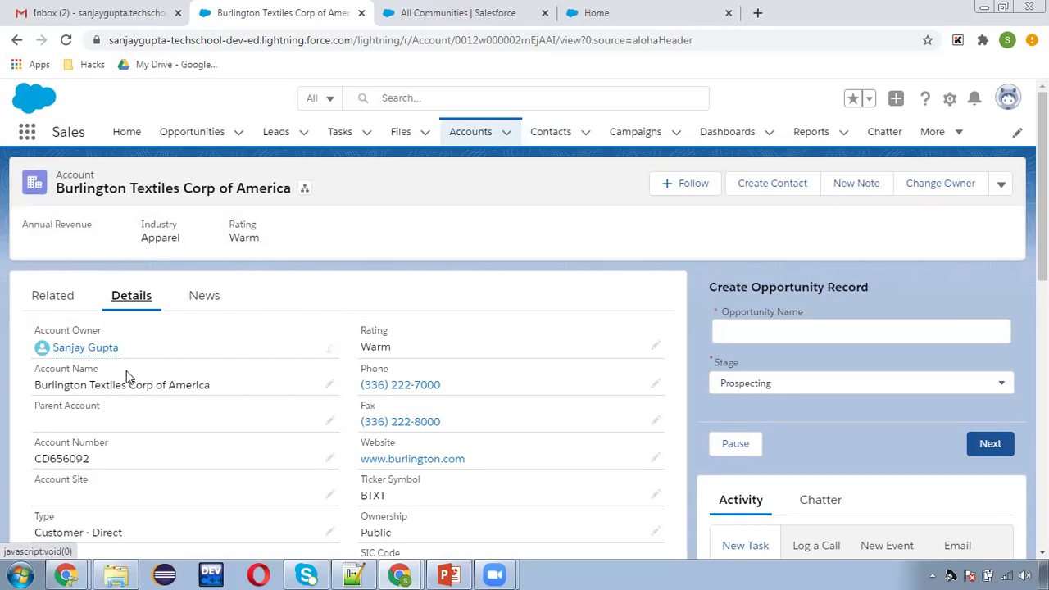
mouse_move(120, 351)
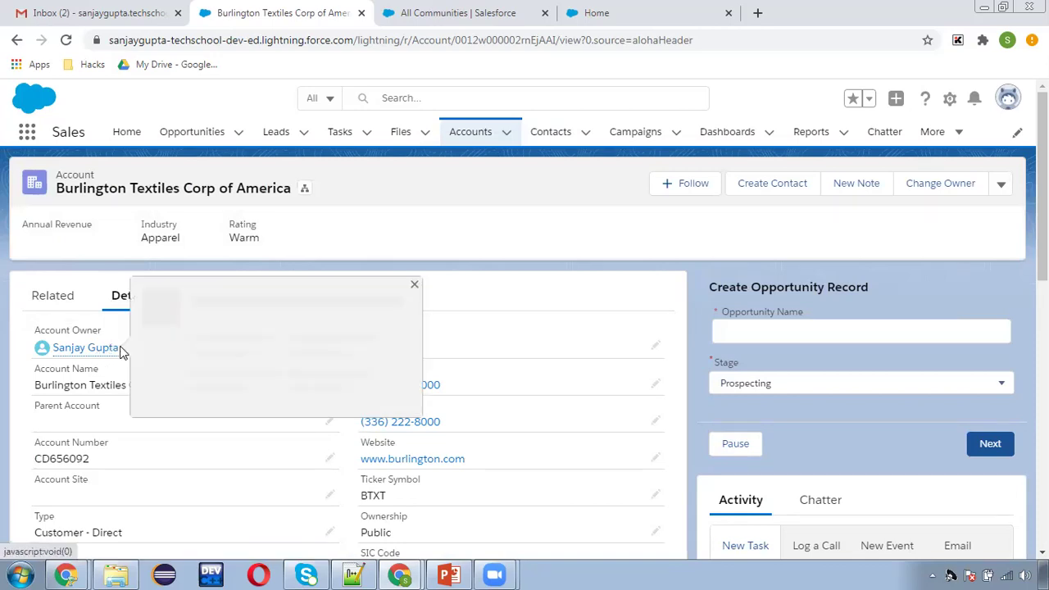
click(583, 23)
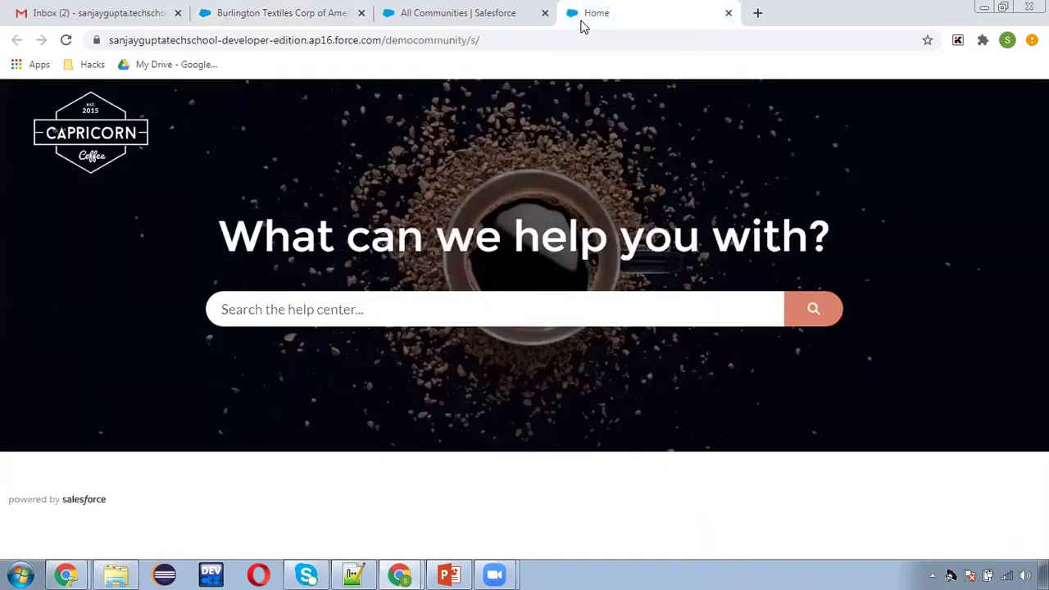
Open Roles via Quick Find 'role', start Set Up Roles and expand the whole hierarchy.
click(433, 12)
click(68, 174)
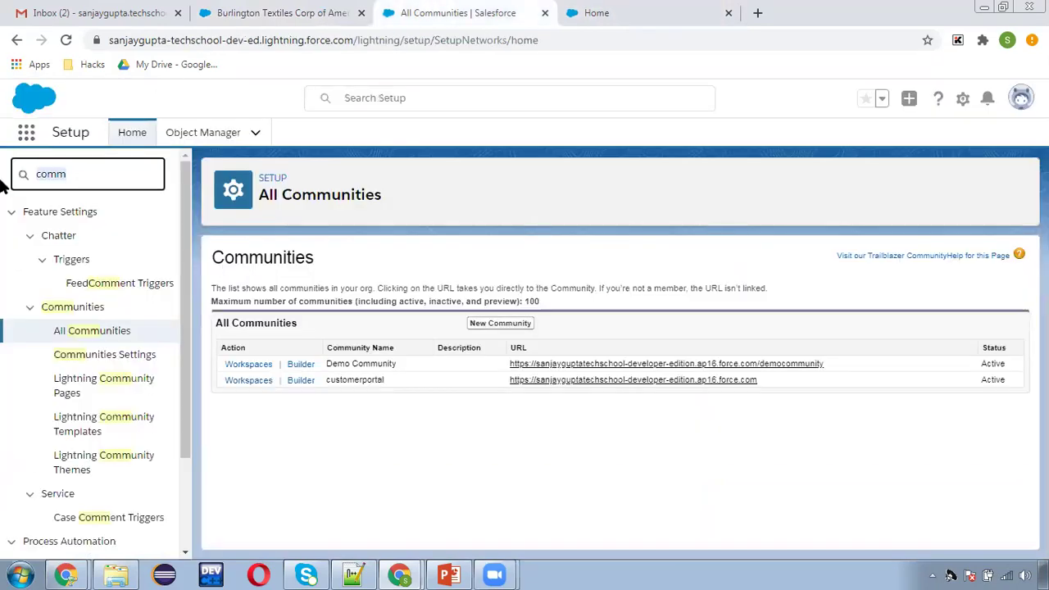
text(rol)
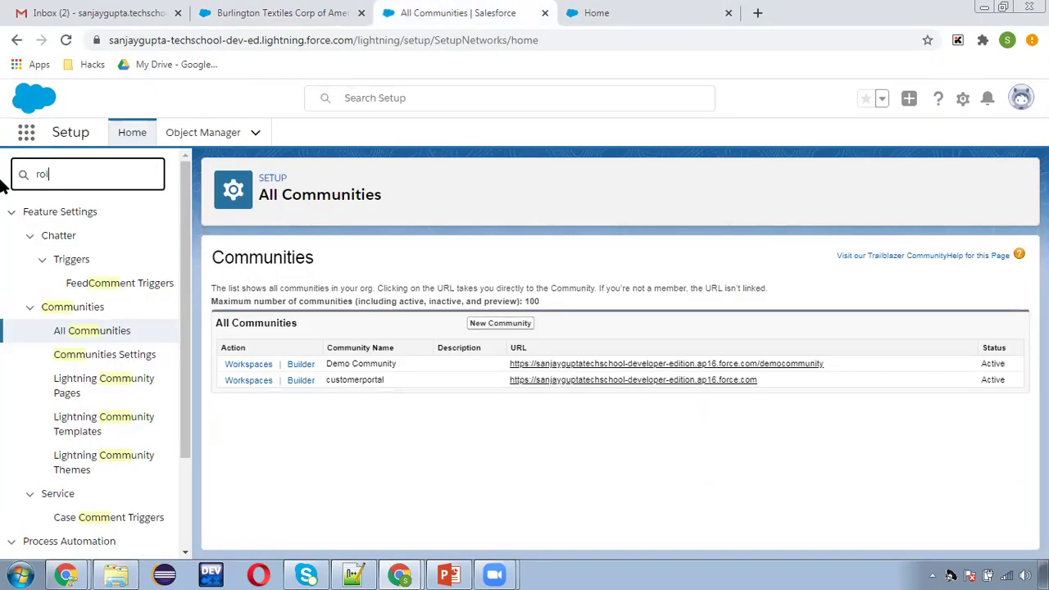
text(e)
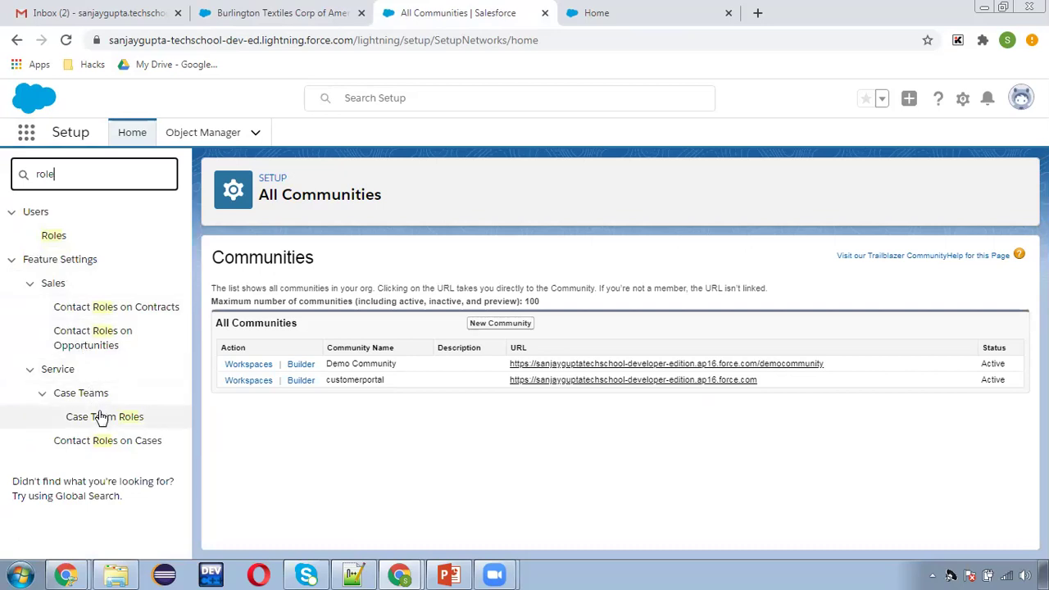
click(53, 236)
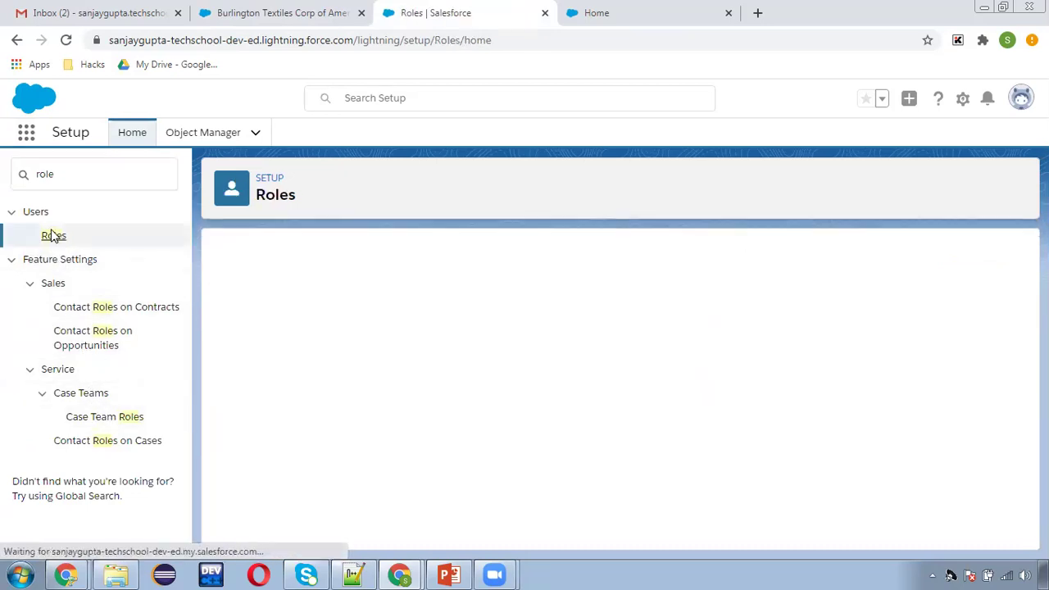
scroll(566, 451, down, 1)
click(613, 526)
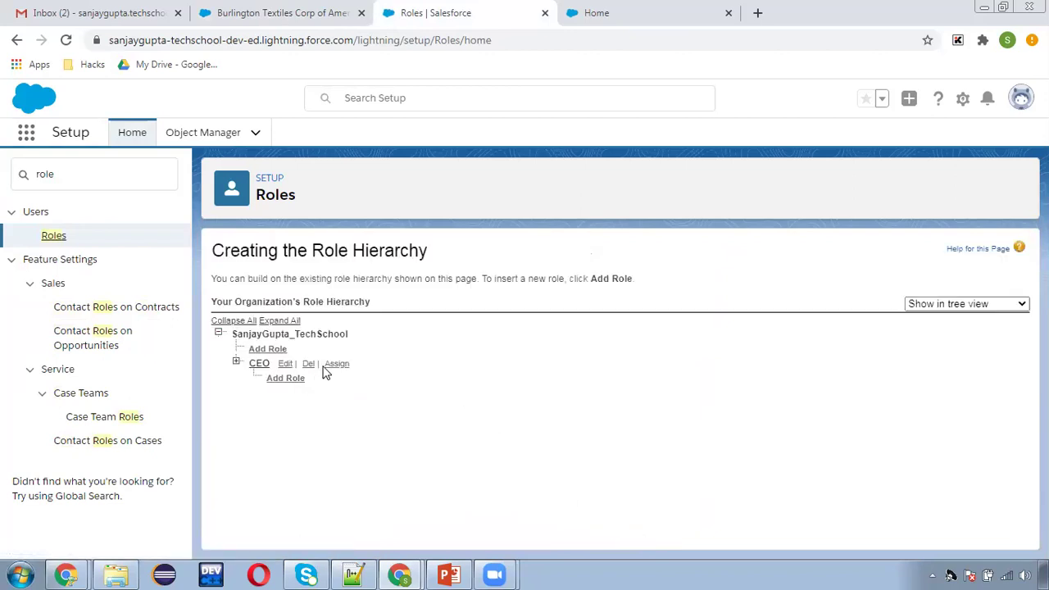
click(286, 321)
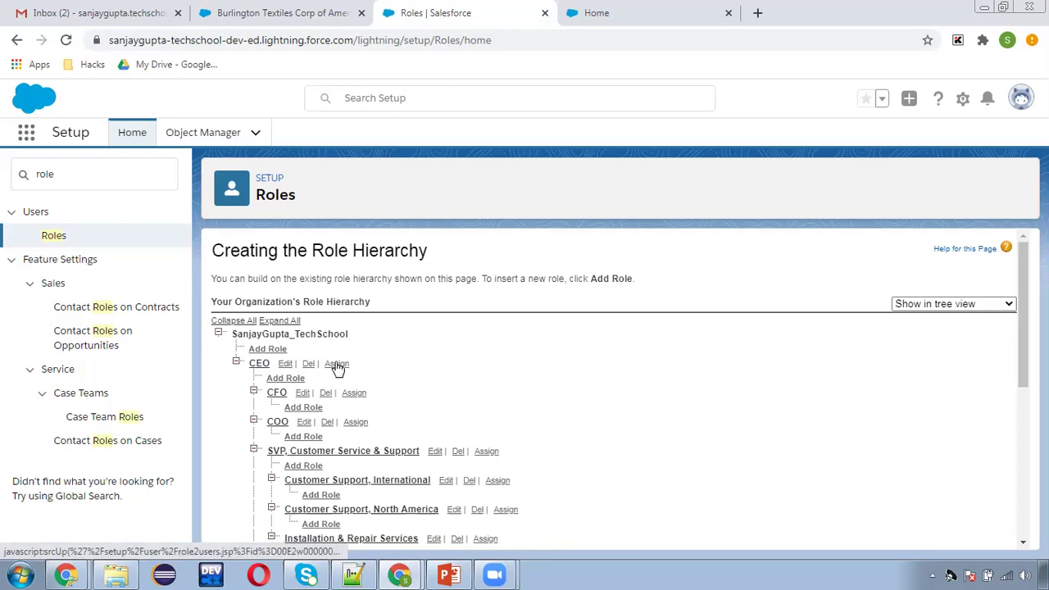
Add the admin user to the CEO role's Selected Users and save.
click(337, 364)
scroll(415, 378, down, 4)
scroll(332, 344, up, 3)
click(305, 348)
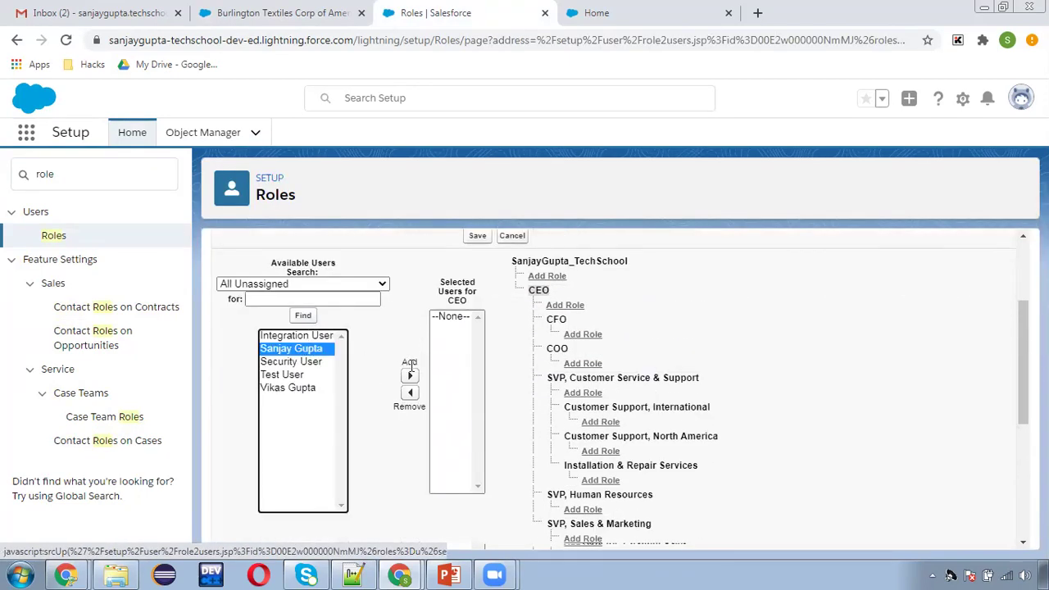
click(410, 375)
scroll(508, 352, up, 2)
click(478, 390)
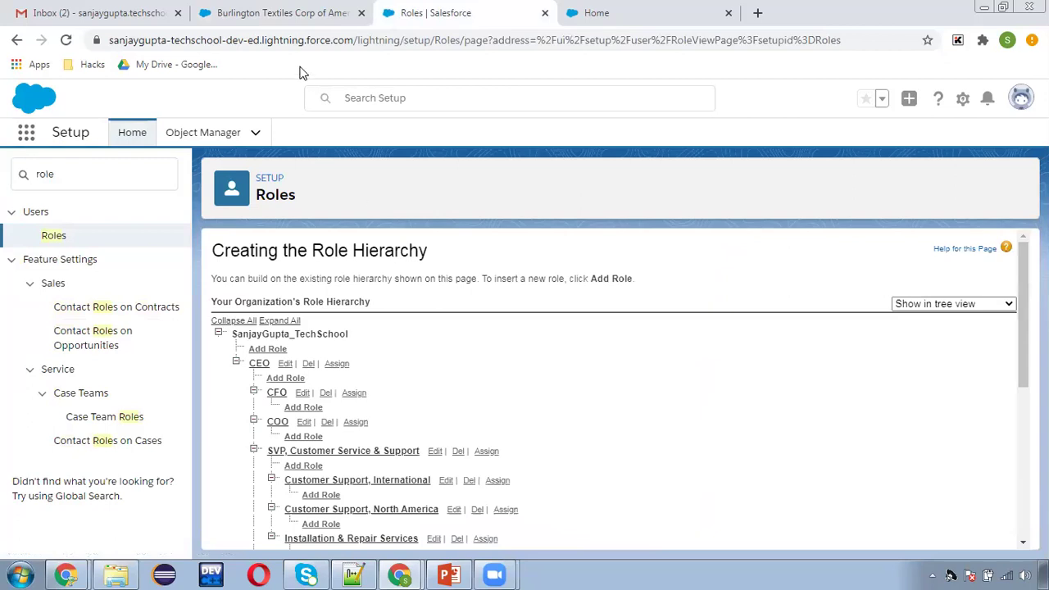
click(285, 14)
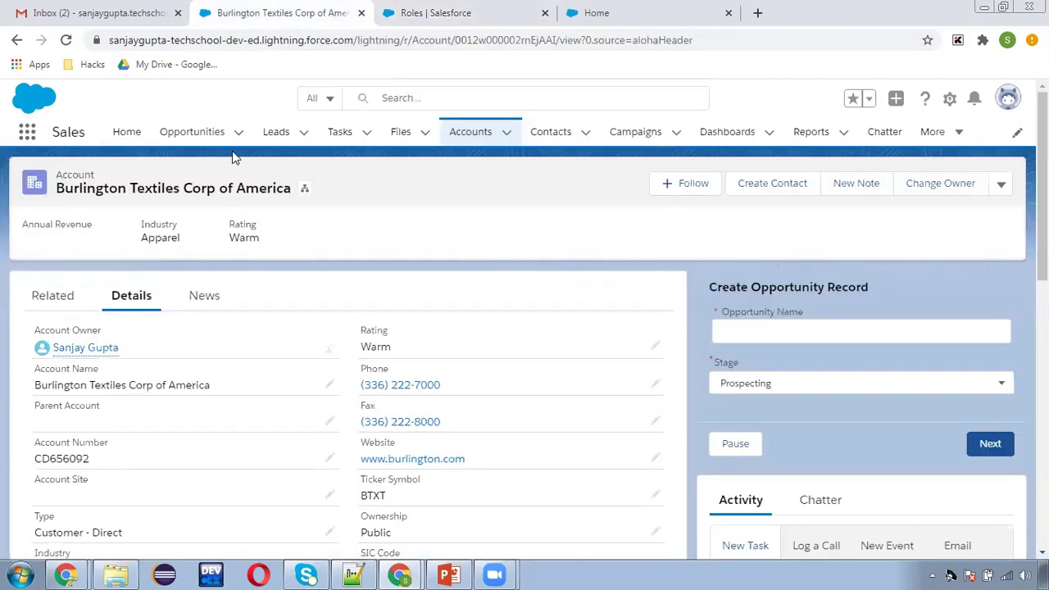
Go from the Roles page back to the community contact's record in Lightning.
click(469, 9)
click(246, 11)
click(15, 40)
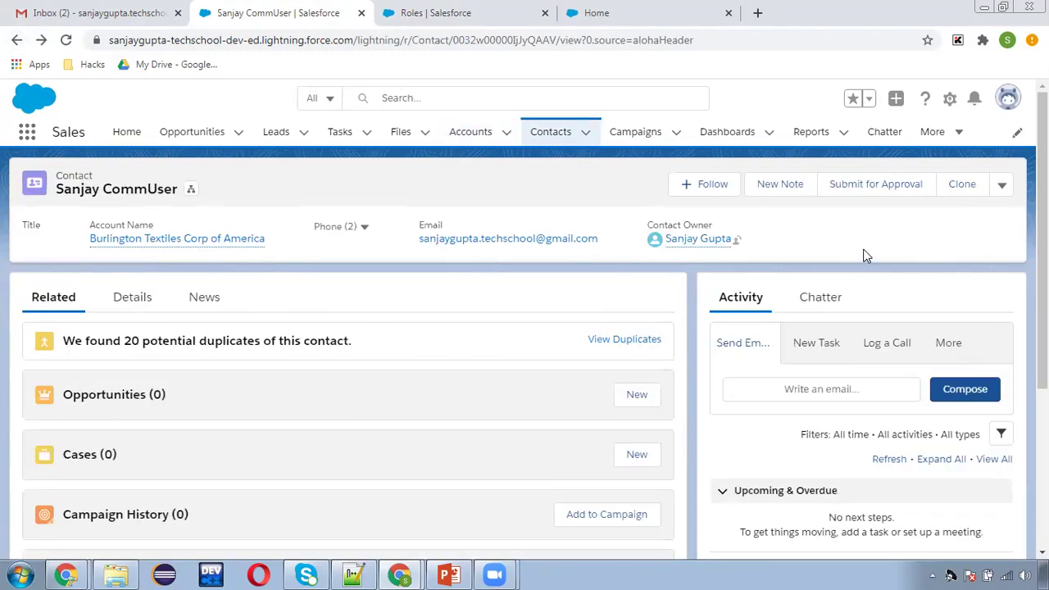
click(1006, 191)
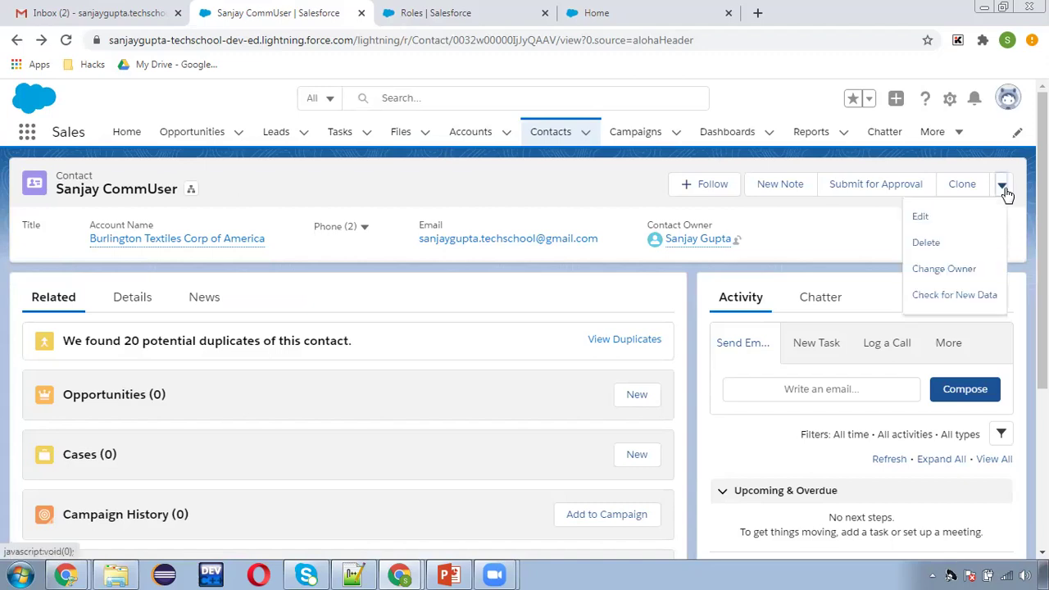
click(594, 179)
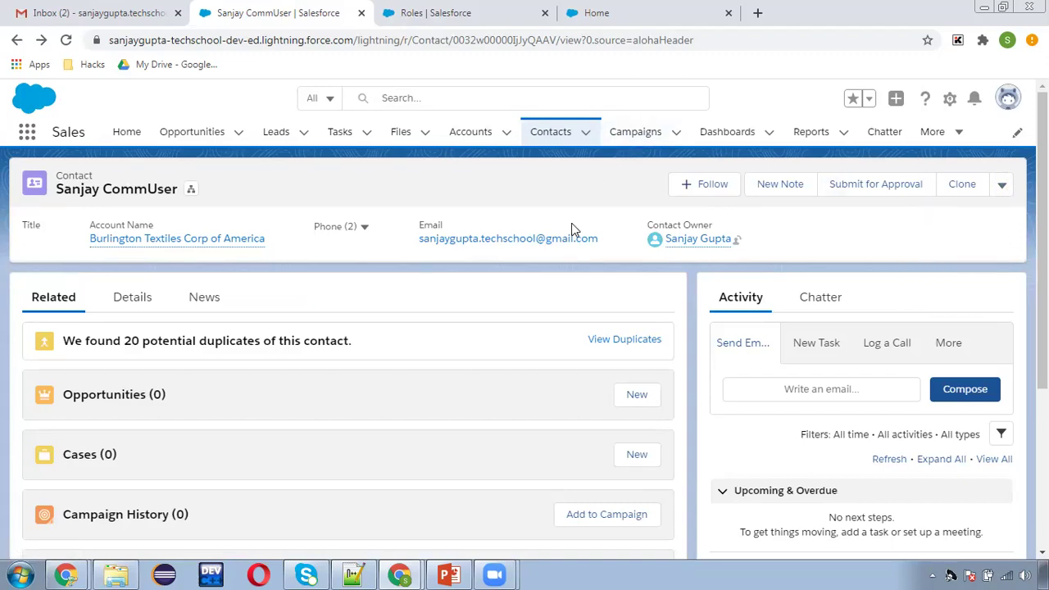
Switch to Salesforce Classic and reopen the community contact from Recent Items.
click(1008, 99)
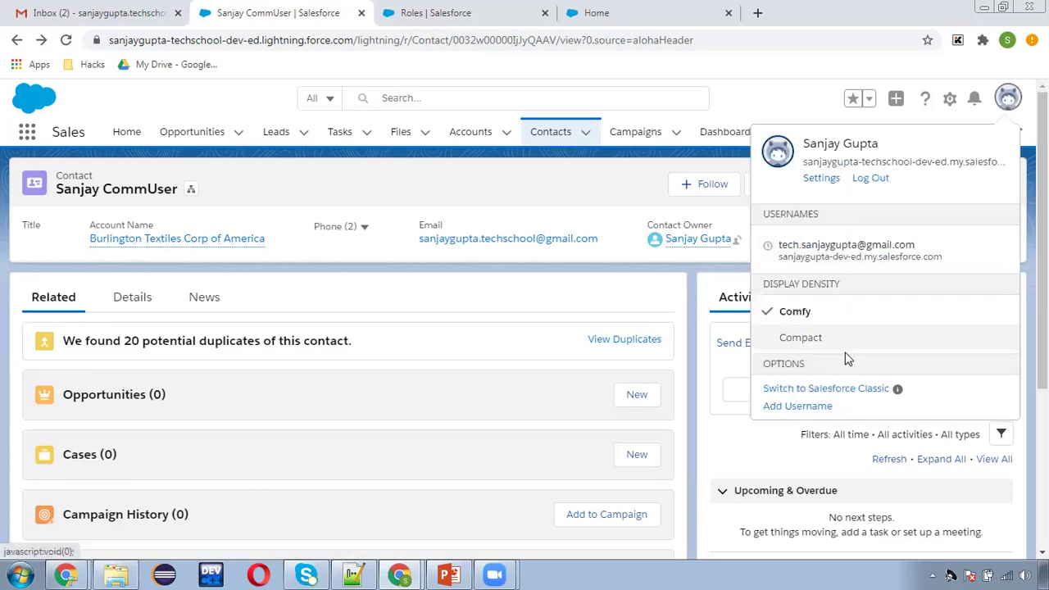
click(845, 389)
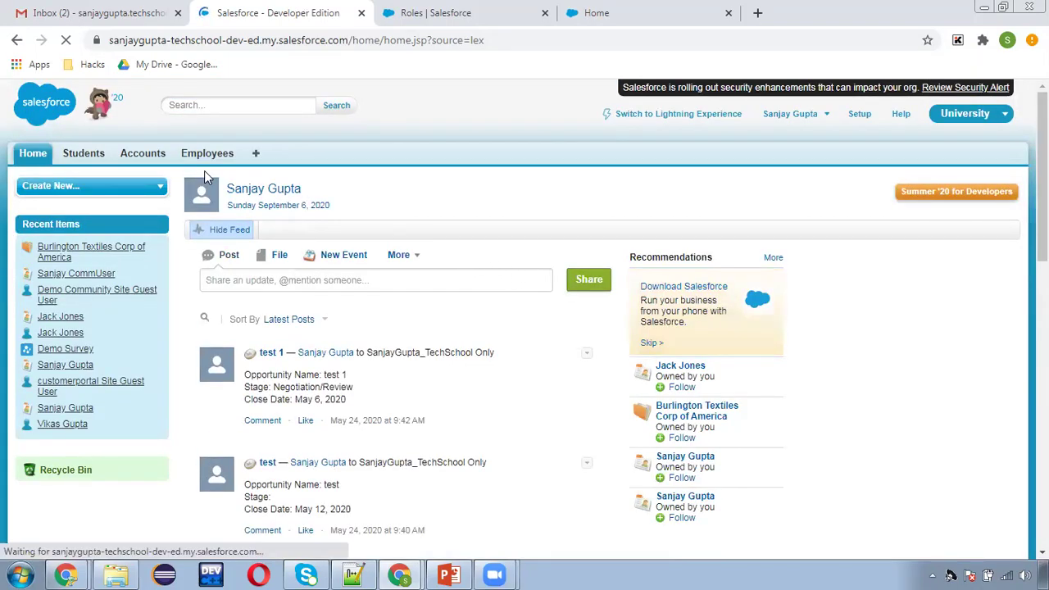
mouse_move(72, 278)
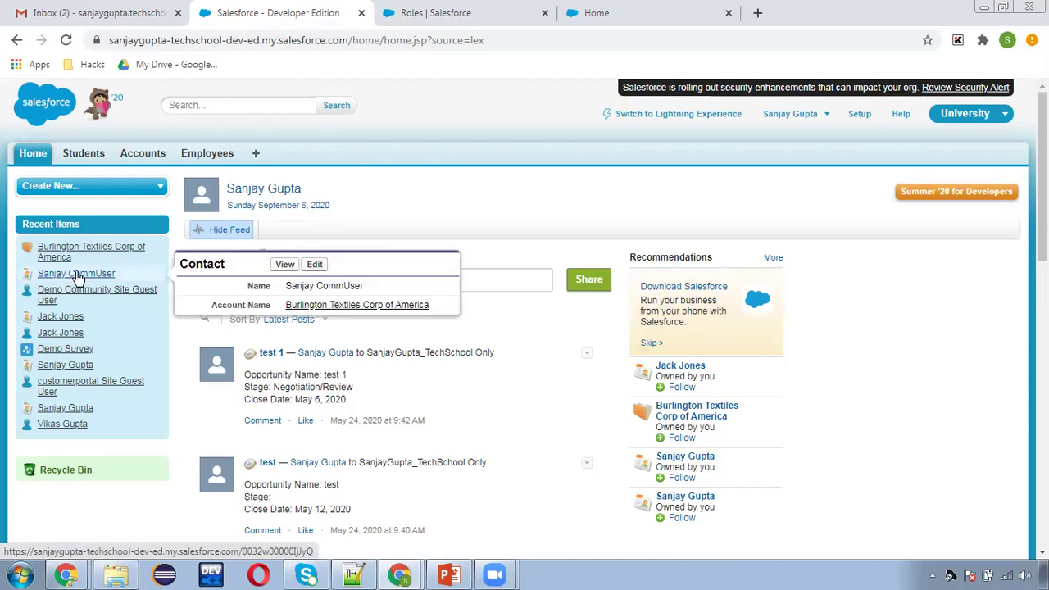
click(78, 275)
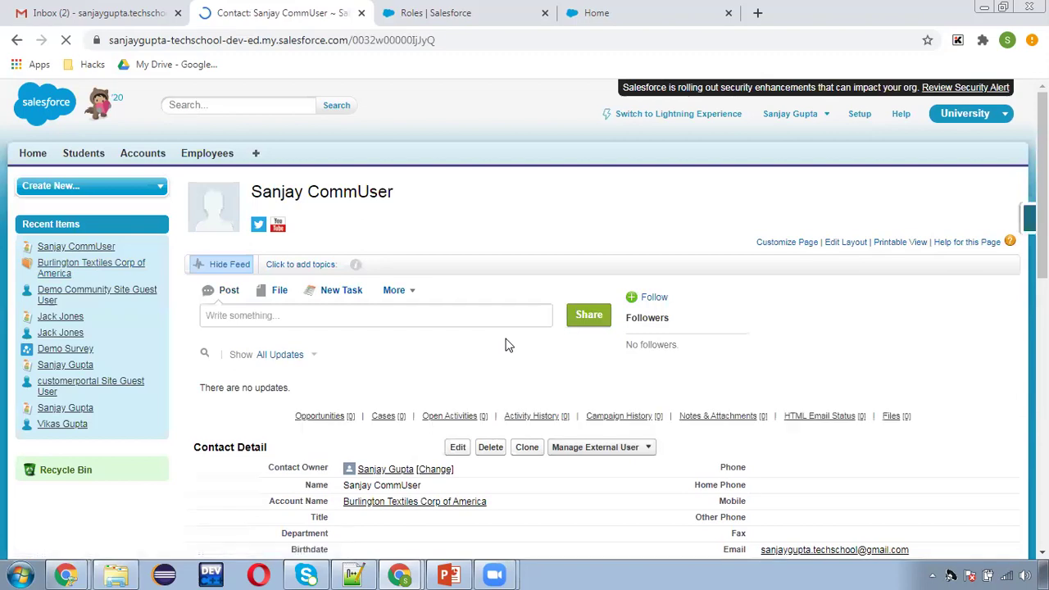
Show the contact's Manage External User options, then move to the Gmail inbox.
scroll(506, 345, down, 1)
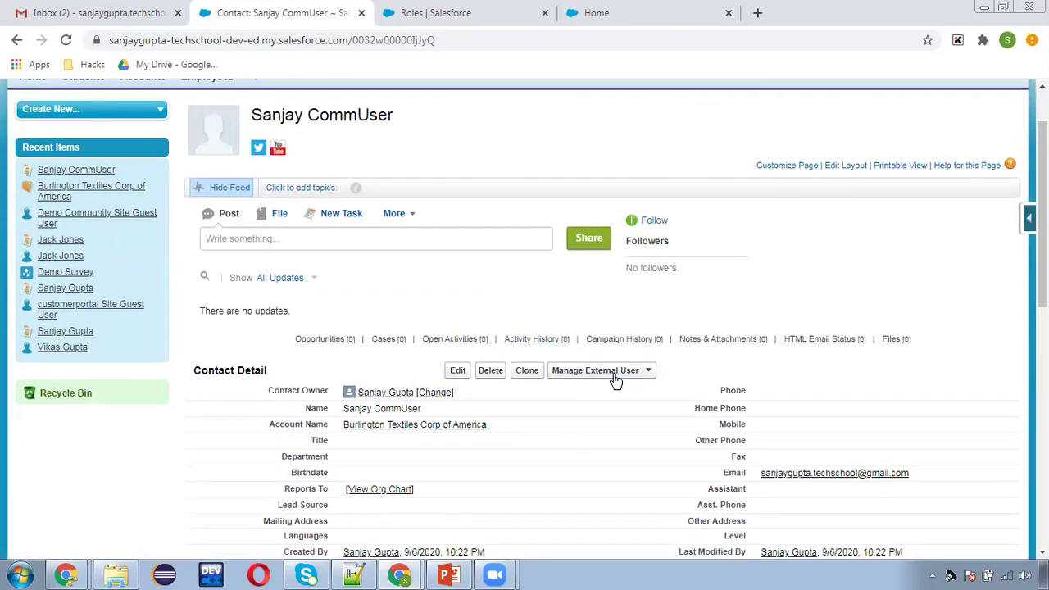
scroll(615, 381, down, 1)
click(633, 297)
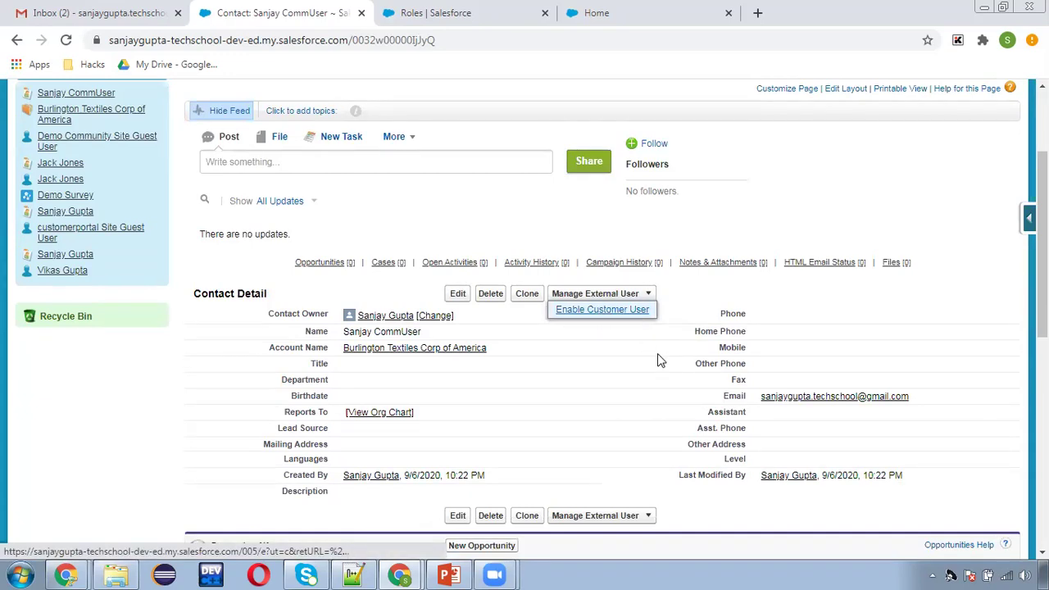
click(85, 23)
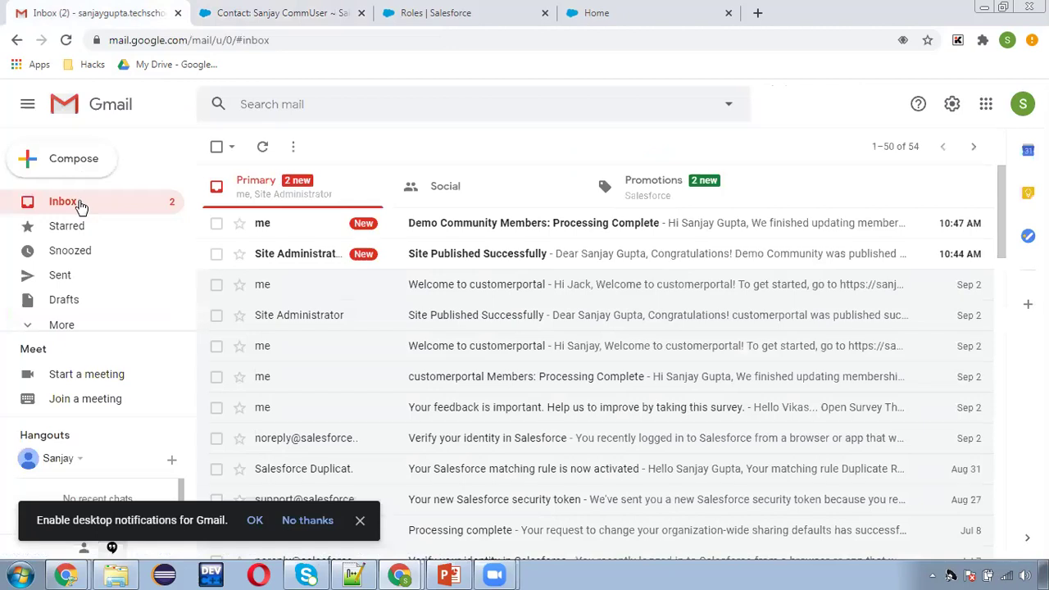
Refresh Gmail and read the 'Site Published Successfully' and 'Processing Complete' emails.
click(77, 206)
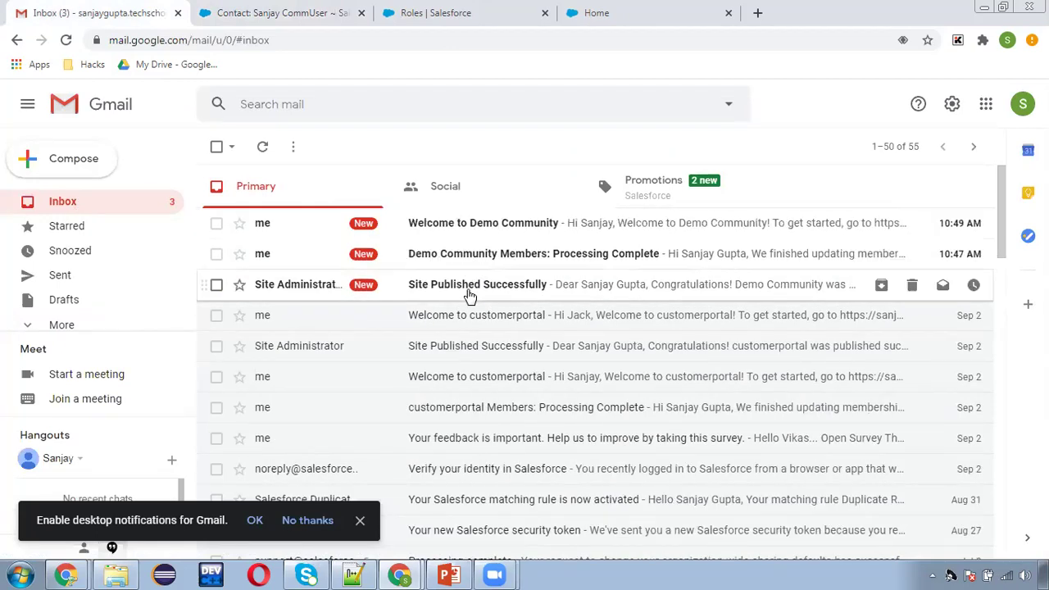
click(466, 285)
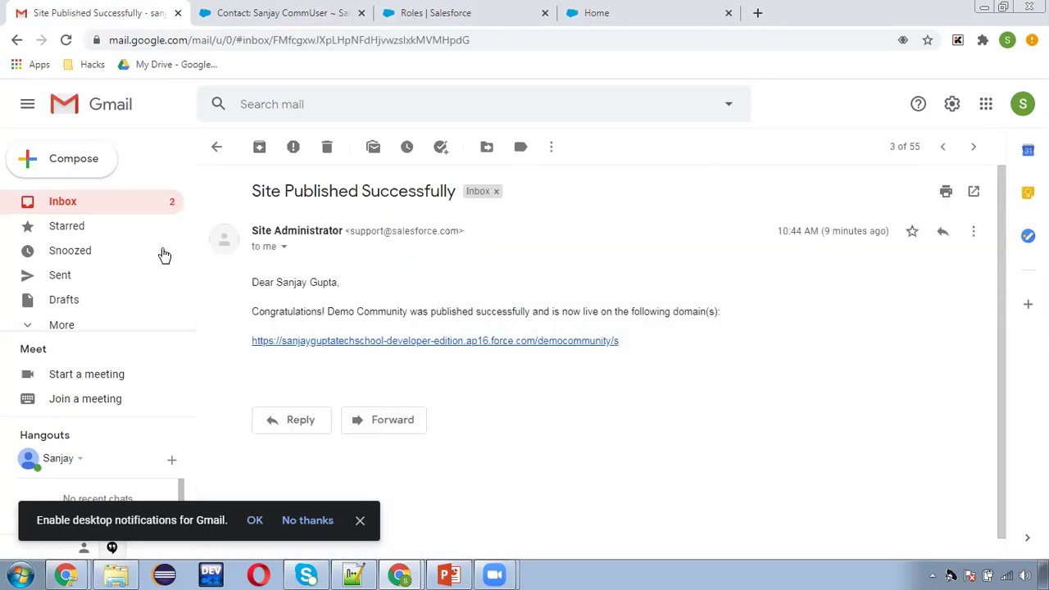
click(106, 207)
click(509, 259)
scroll(437, 352, down, 1)
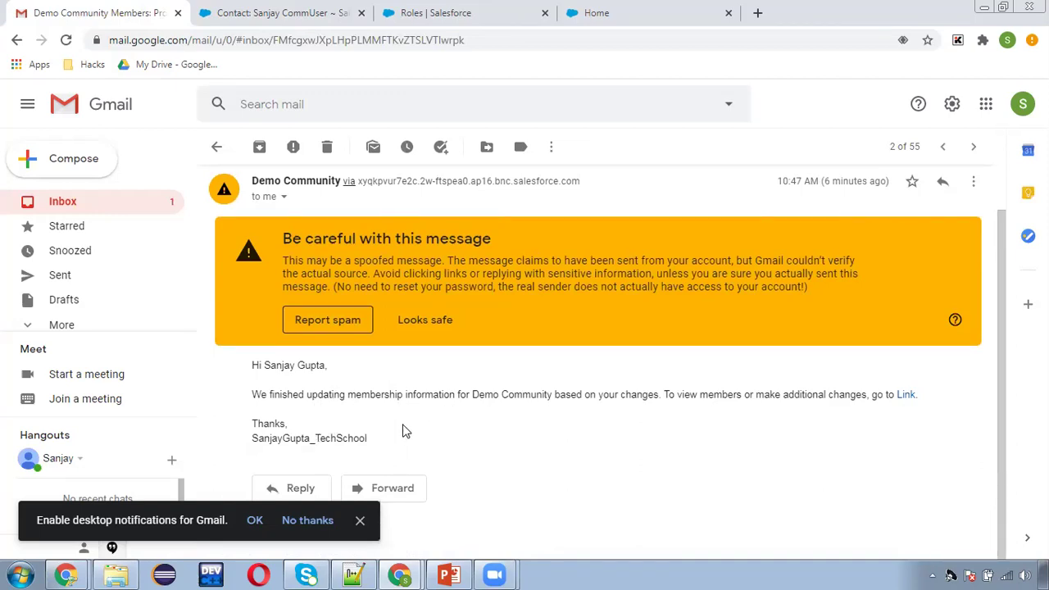
click(93, 207)
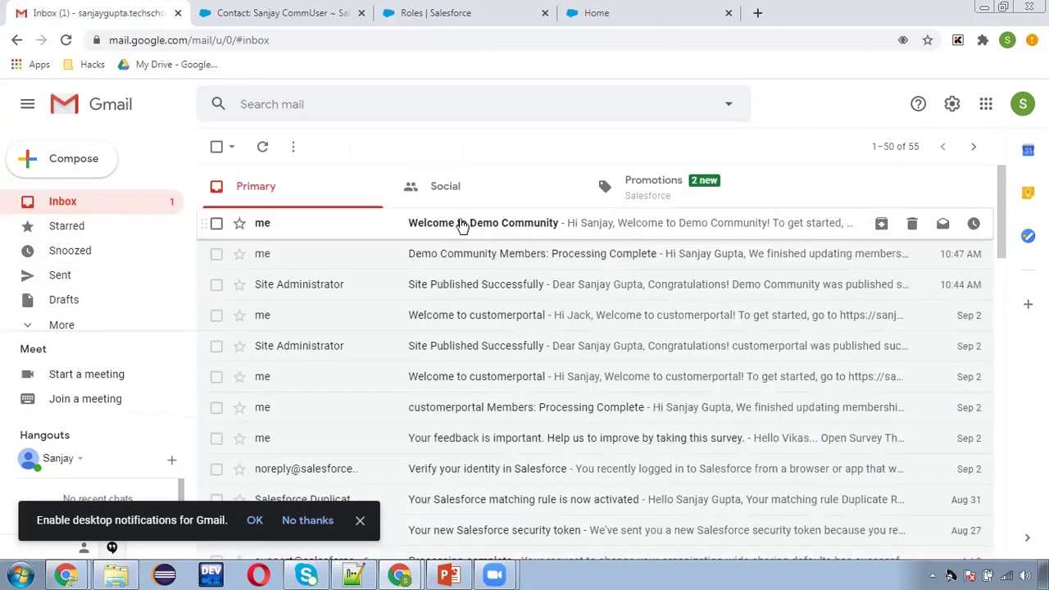
Read the 'Welcome to Demo Community' email, then return to the Salesforce contact tab.
click(442, 224)
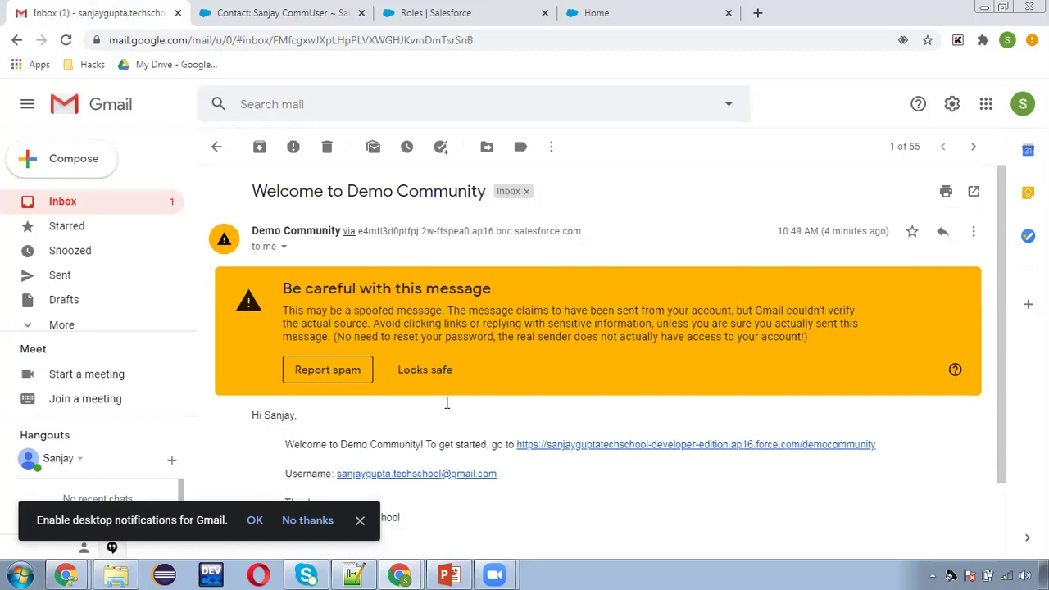
scroll(450, 473, down, 2)
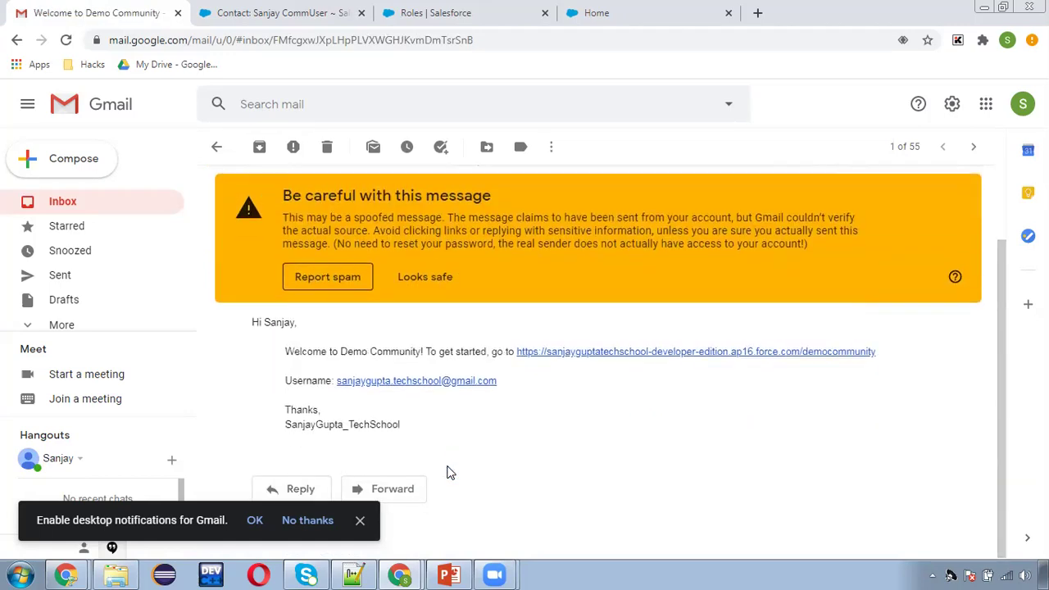
scroll(403, 405, up, 2)
scroll(392, 419, down, 2)
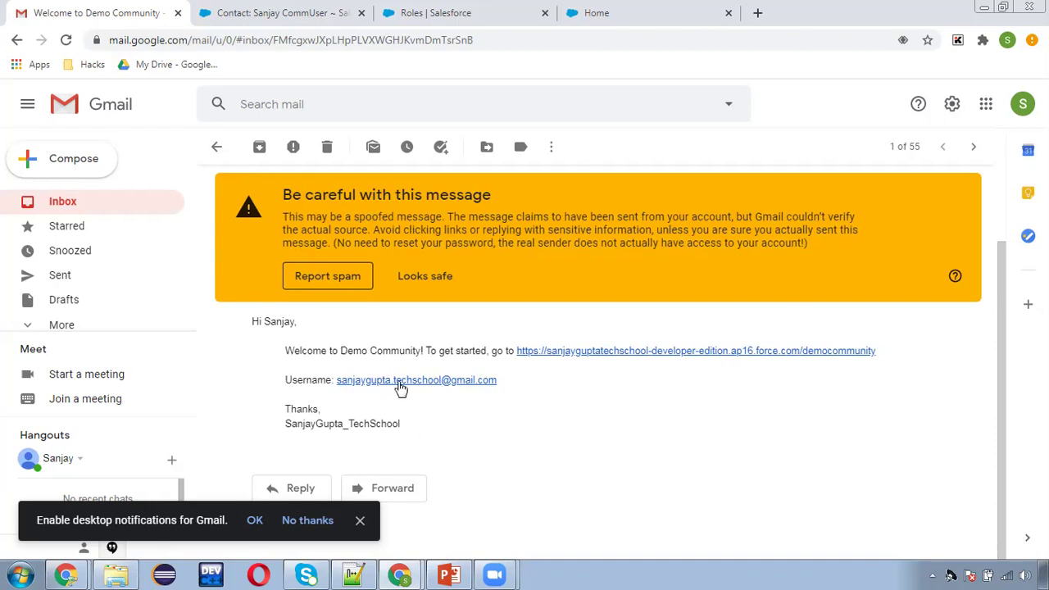
click(61, 205)
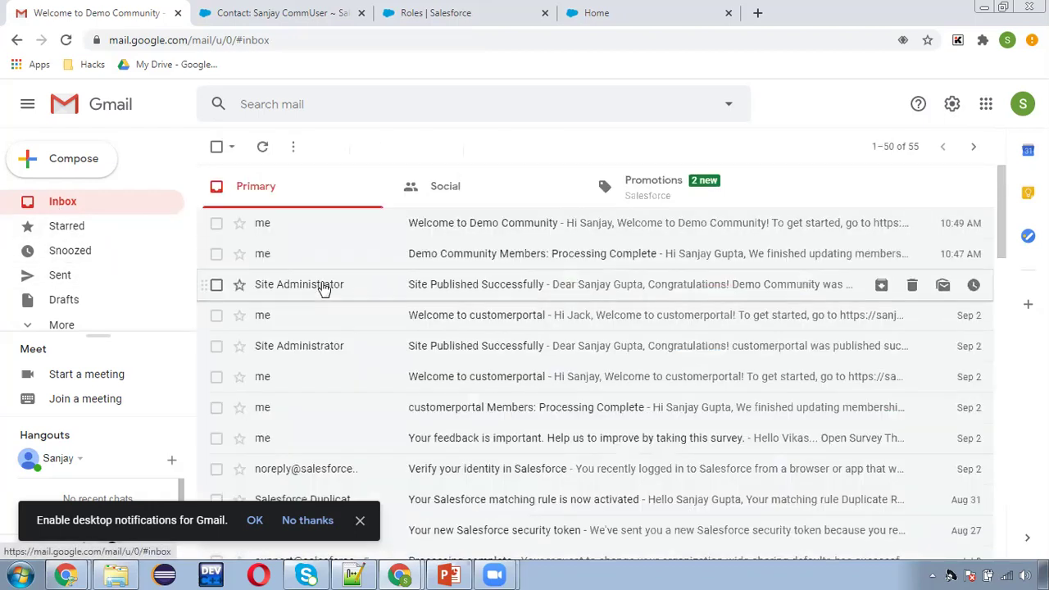
click(295, 12)
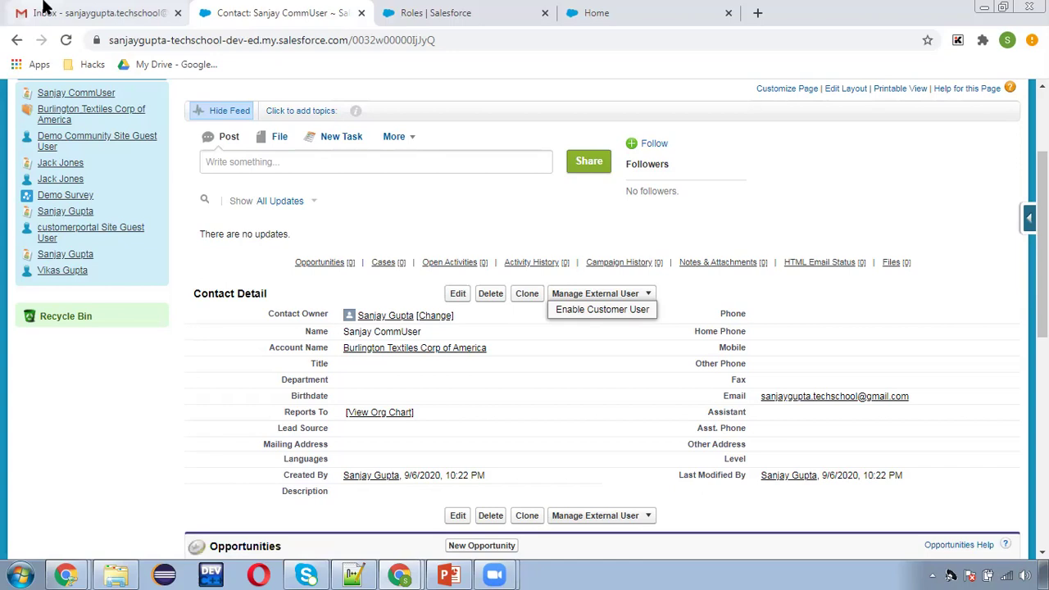
On the CommUser contact, choose Enable Customer User under Manage External User.
click(123, 17)
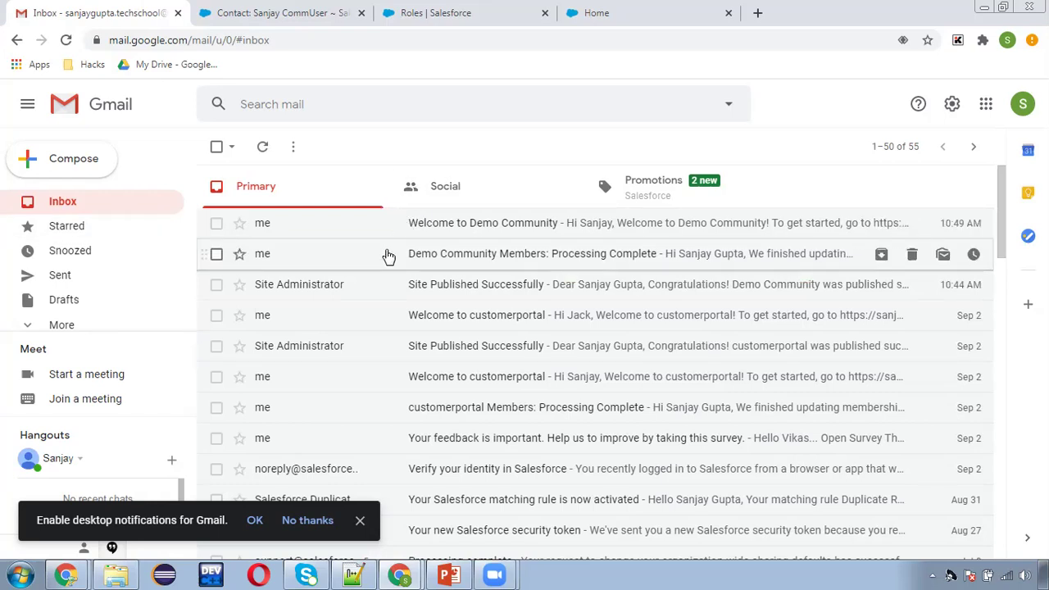
click(295, 16)
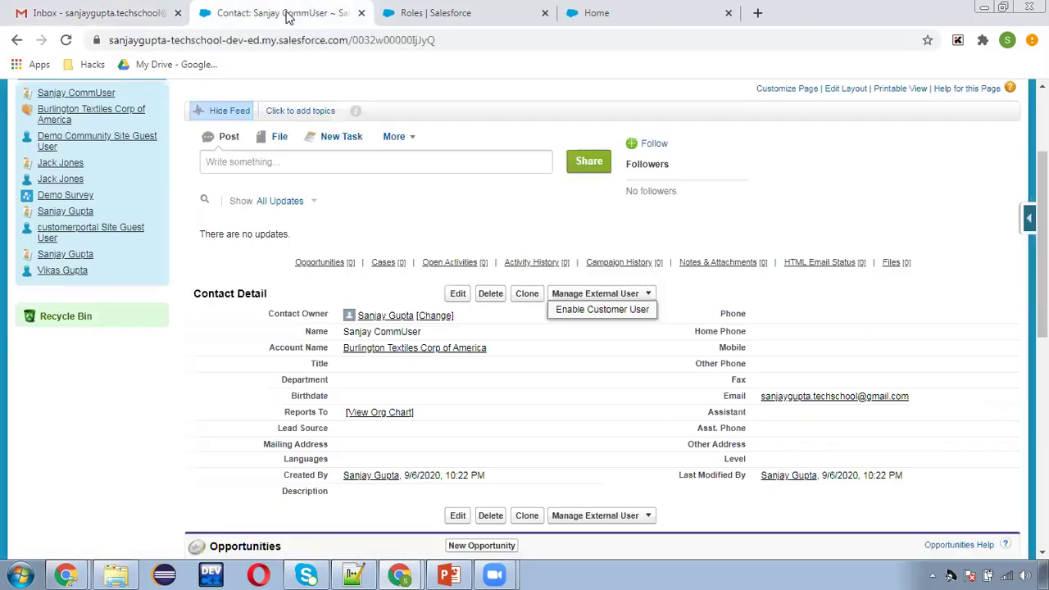
click(605, 310)
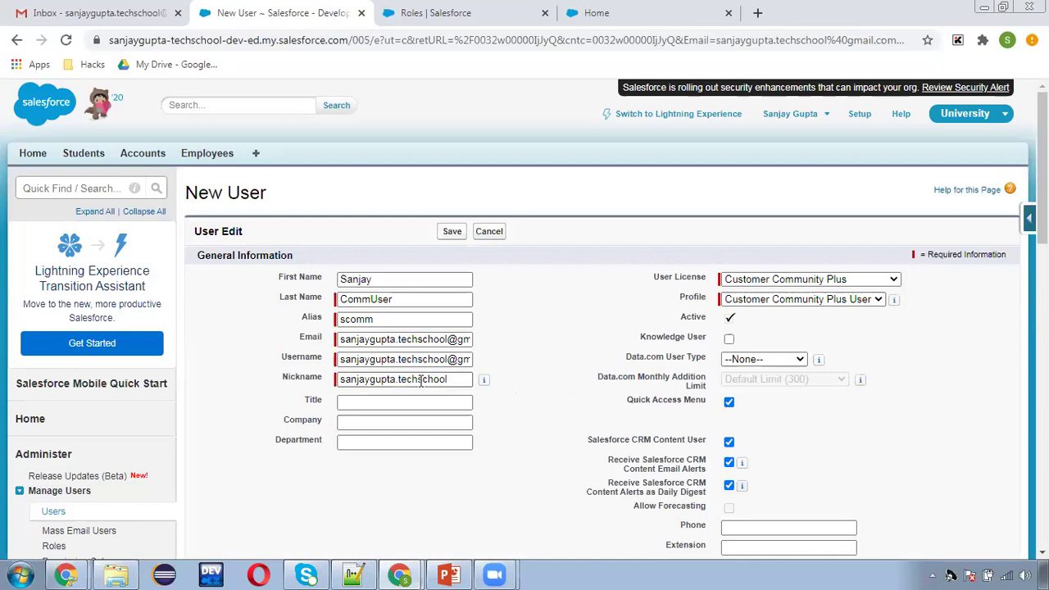
Make the prefilled Username unique by adding 'commuser' before the @ domain.
click(359, 339)
drag(359, 339, 467, 339)
click(468, 340)
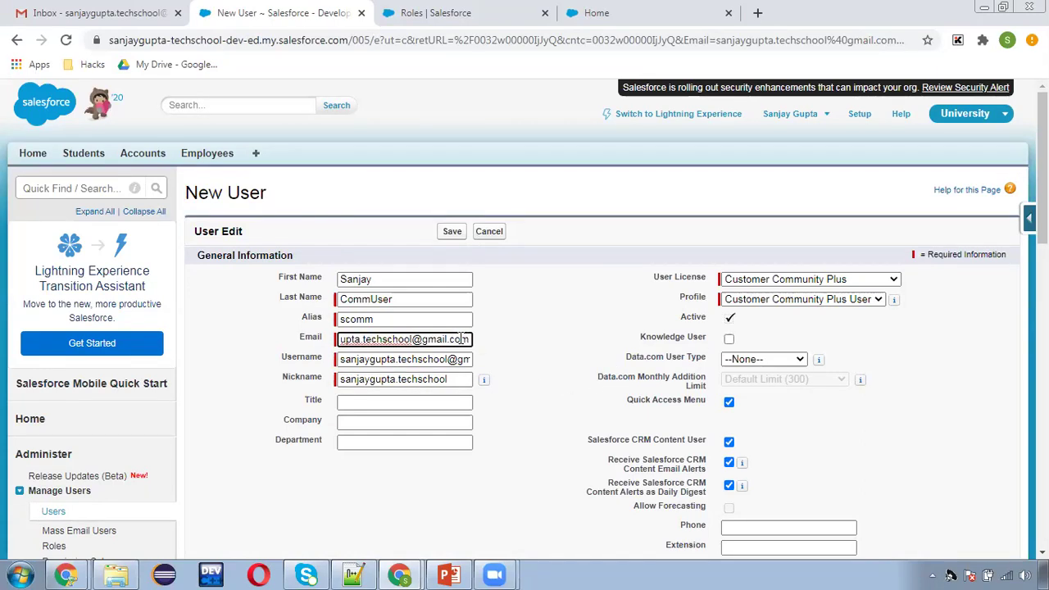
click(350, 361)
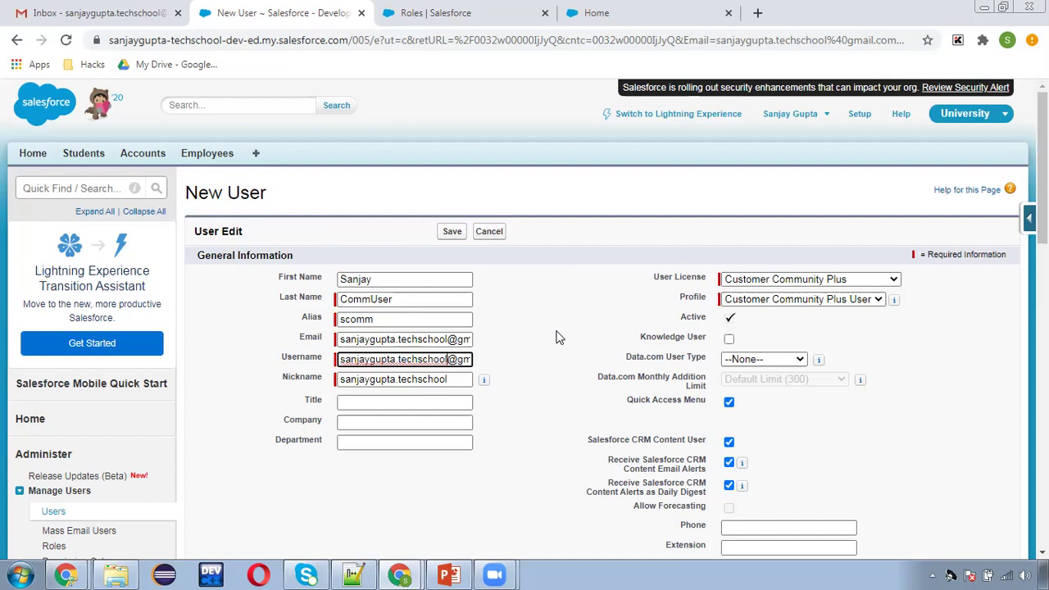
key(End)
key(BackSpace)
key(BackSpace)
key(BackSpace)
key(BackSpace)
key(BackSpace)
key(BackSpace)
key(BackSpace)
key(BackSpace)
key(BackSpace)
key(BackSpace)
text(commuser)
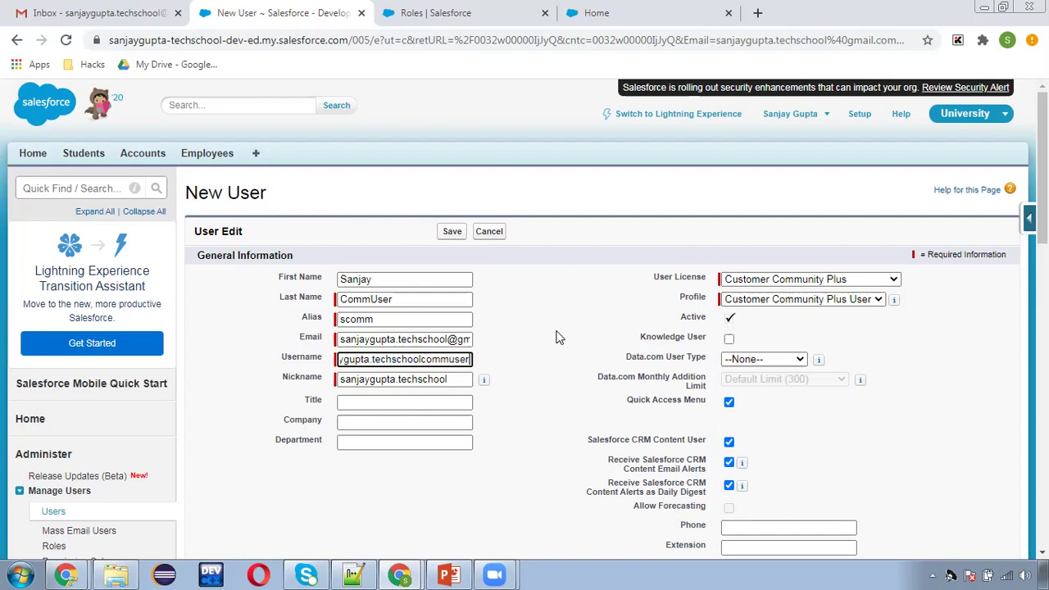
click(556, 337)
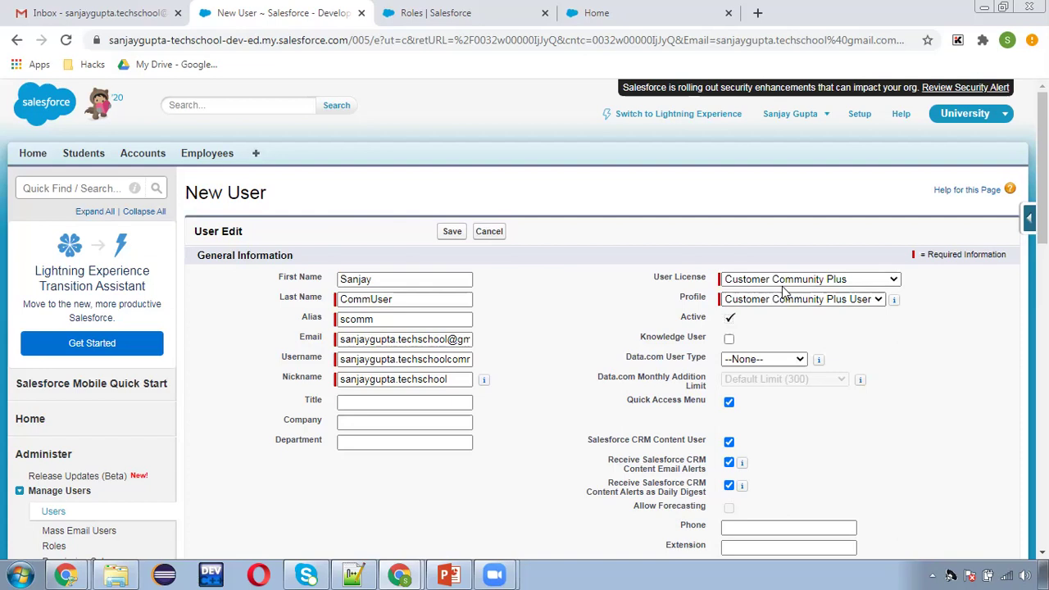
Set User License to Customer Community Login and Profile to Demo Comm Profile.
click(783, 280)
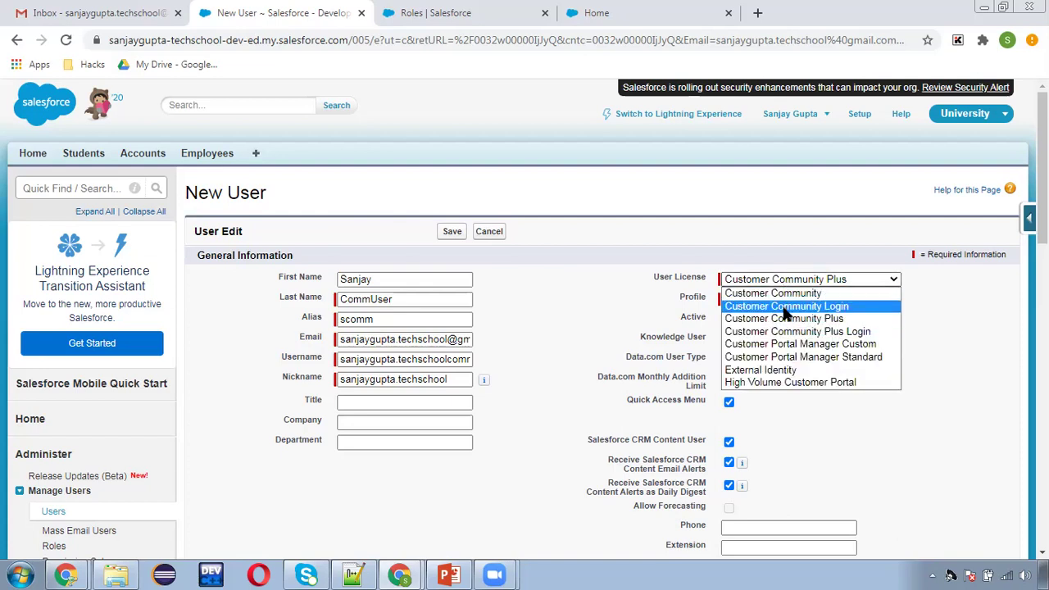
click(786, 309)
click(787, 300)
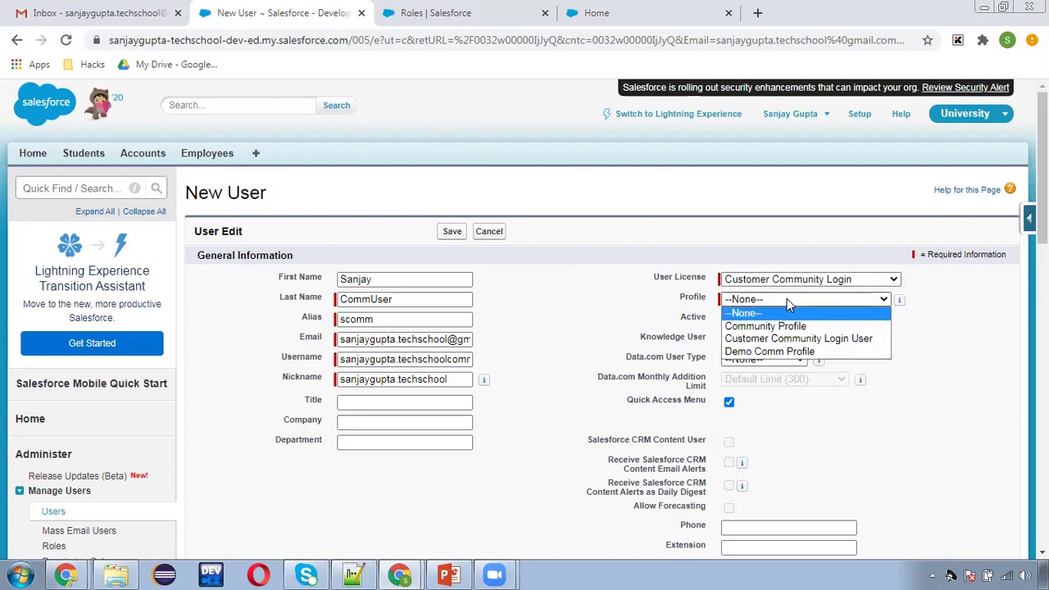
click(771, 352)
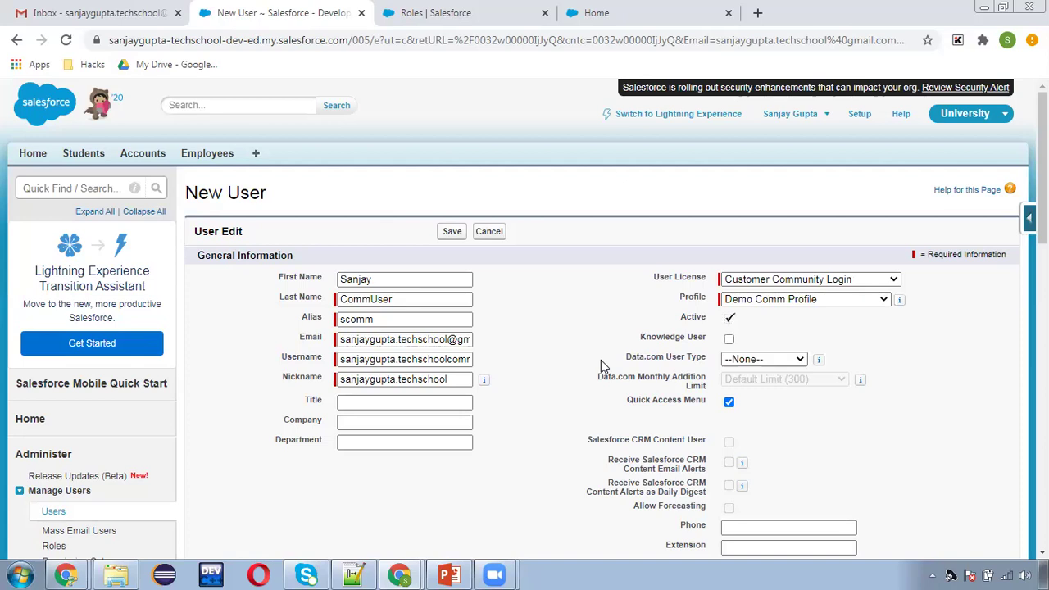
Save the user, append '12' to the duplicate Nickname, and save again confirming the welcome-email notice.
scroll(581, 385, down, 15)
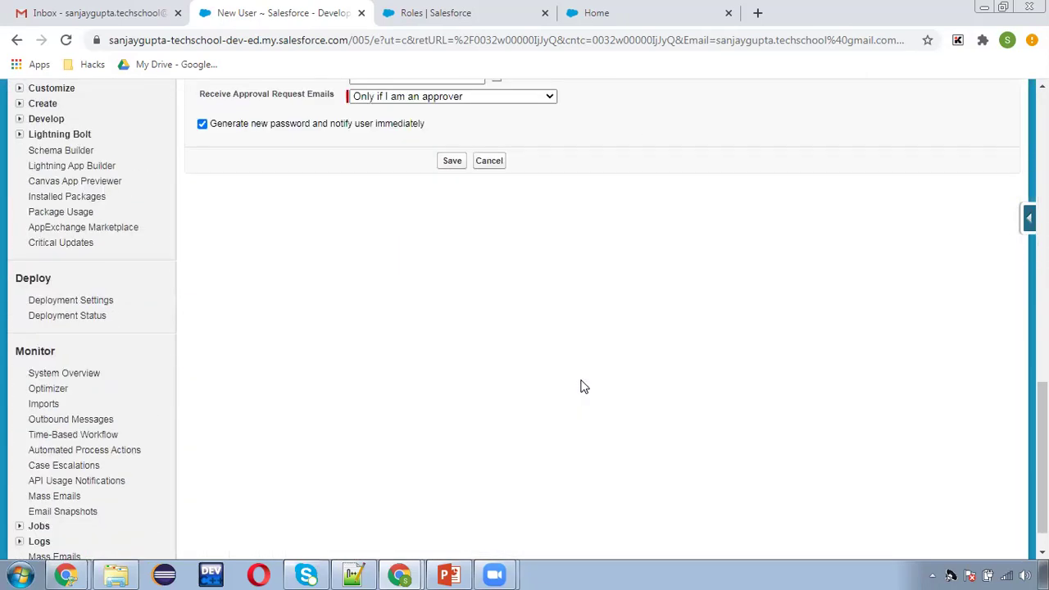
click(450, 164)
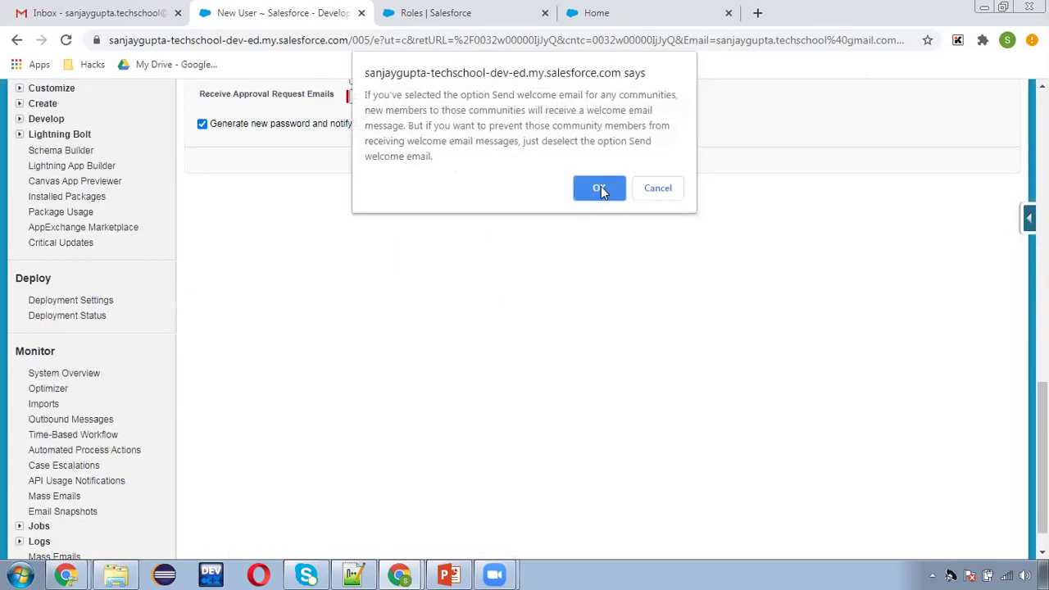
click(601, 188)
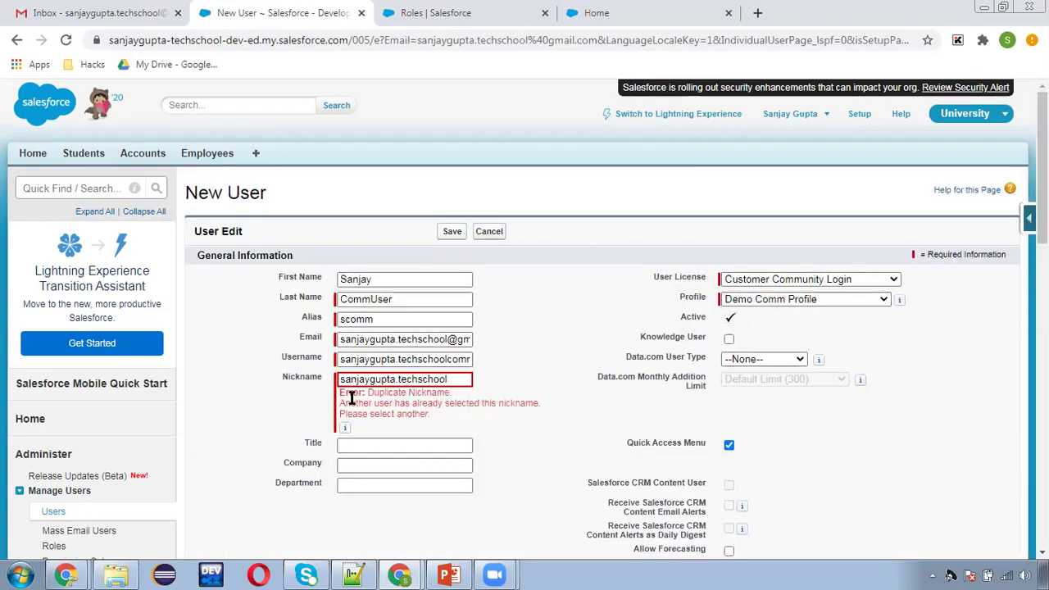
click(459, 379)
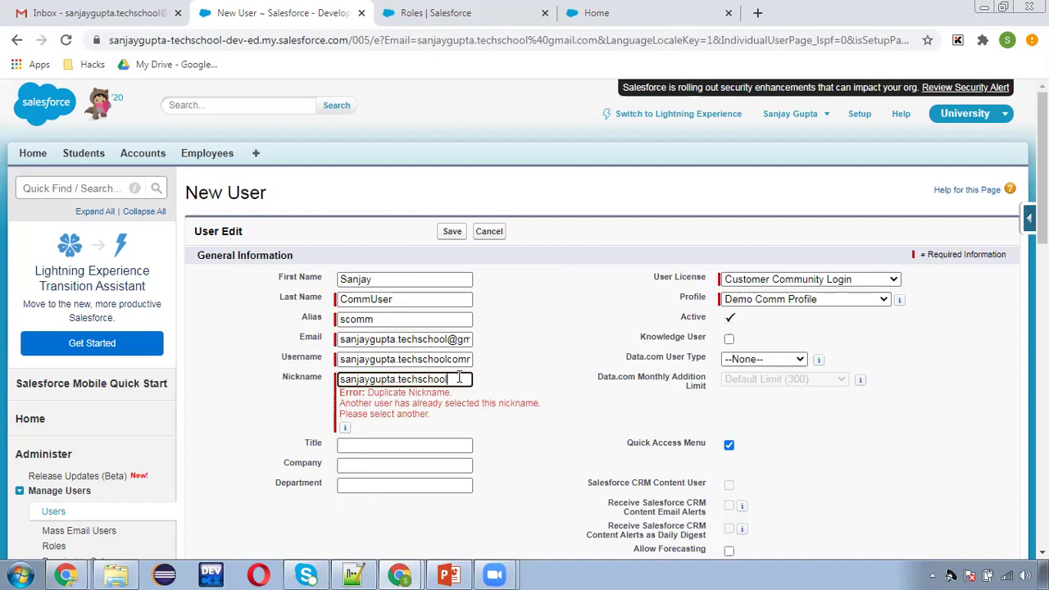
text(12)
click(498, 359)
click(449, 234)
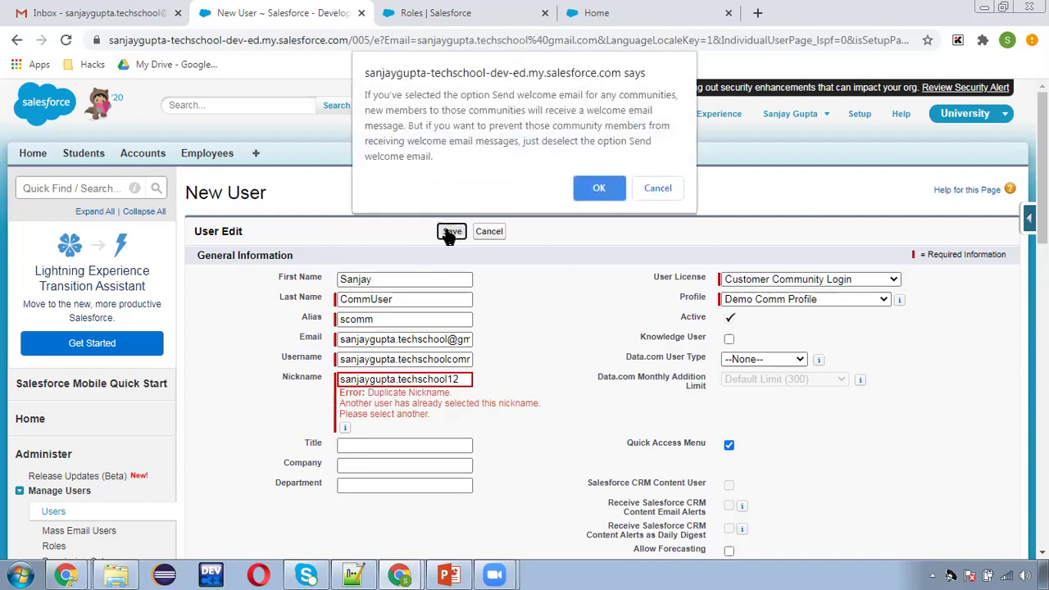
click(607, 191)
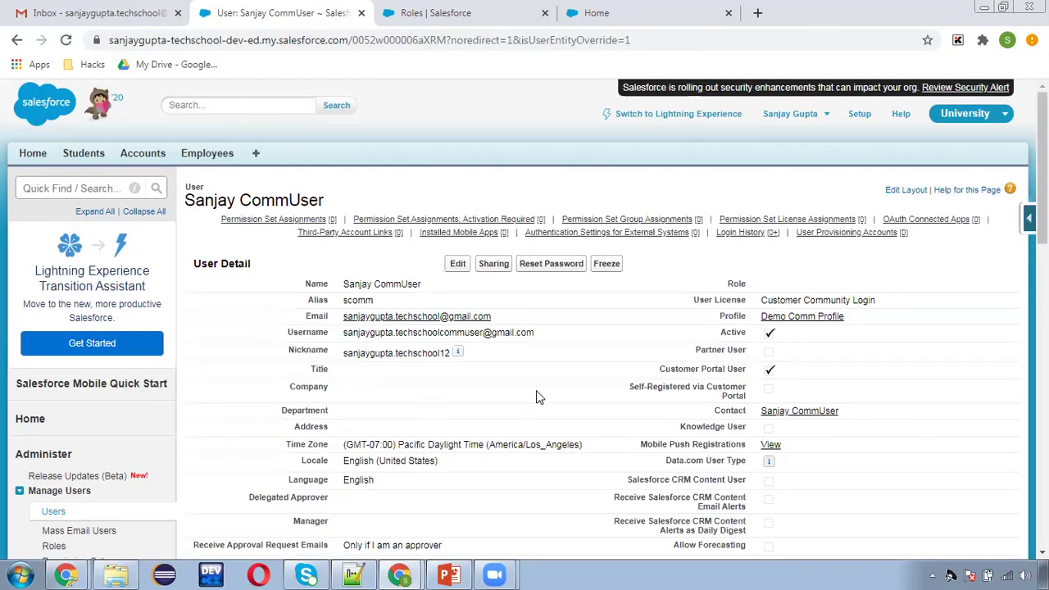
Scroll through the new community user's detail page to review it.
scroll(536, 393, down, 1)
scroll(553, 359, up, 1)
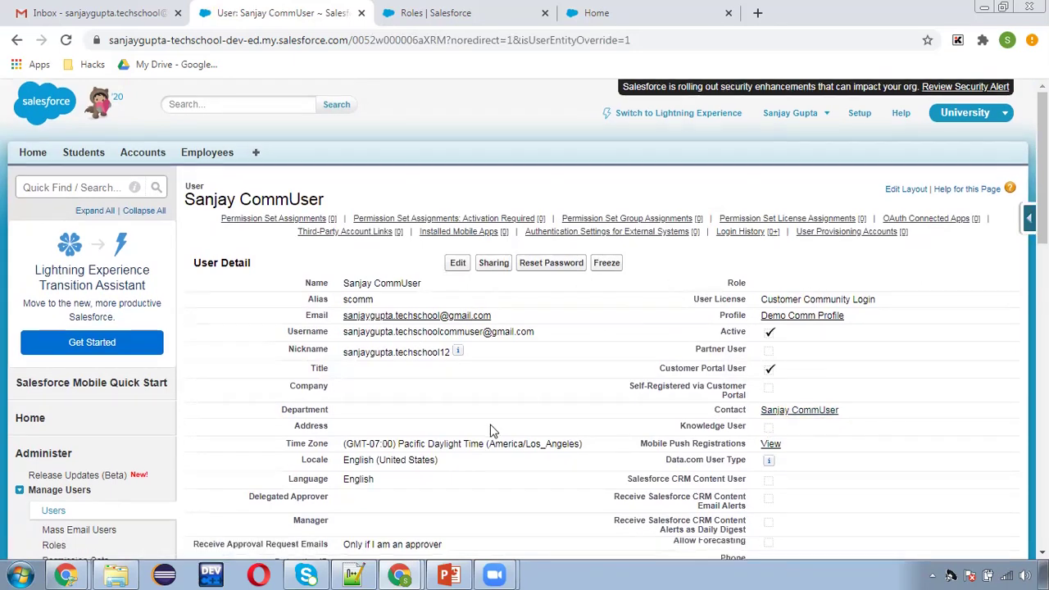
scroll(492, 435, down, 1)
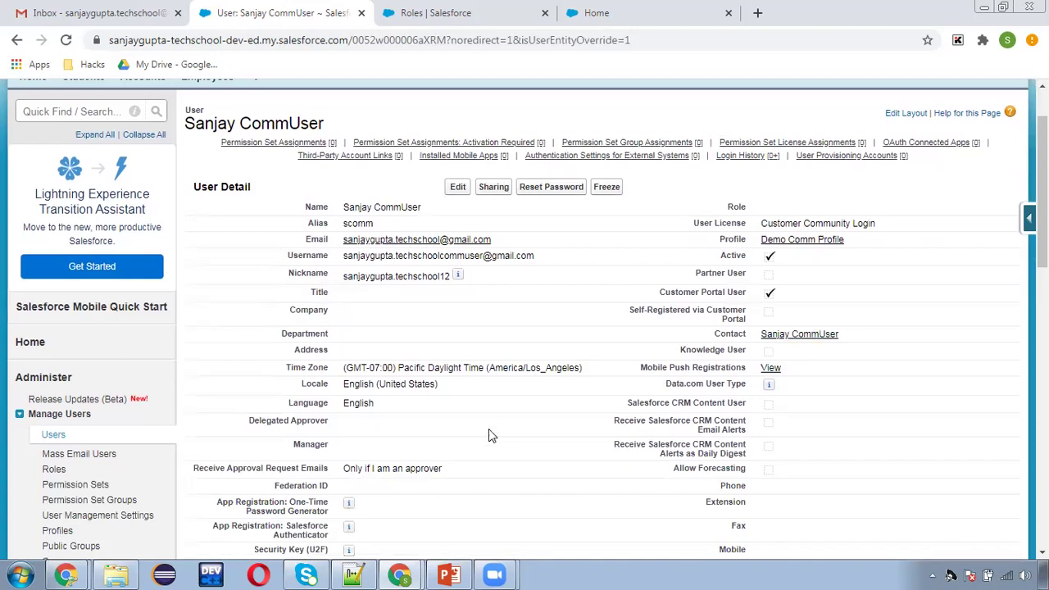
scroll(488, 434, up, 1)
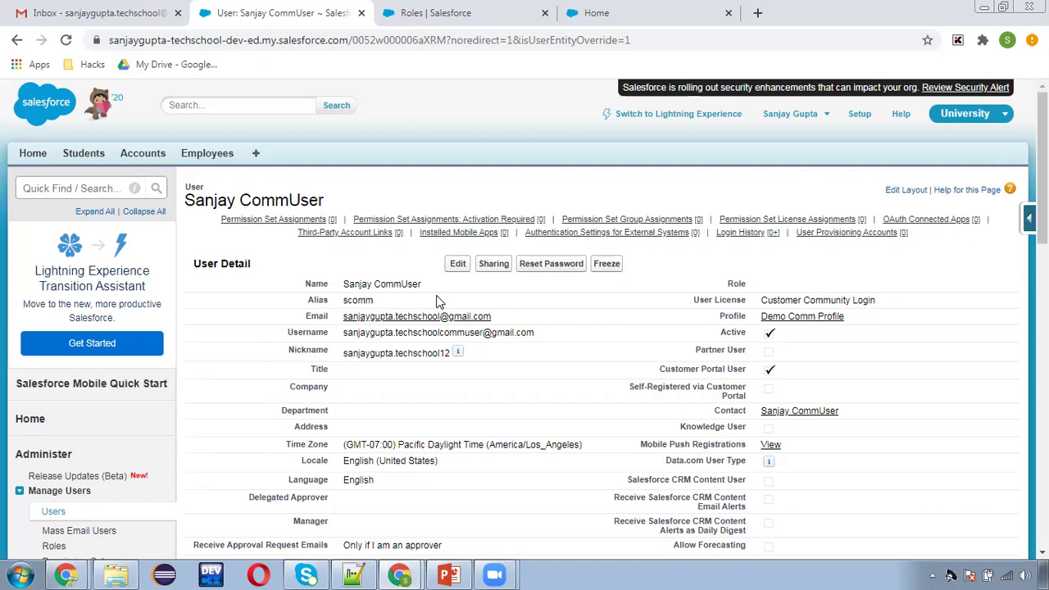
In Gmail, open the new 'Welcome to Demo Community' email and follow its login link.
click(94, 13)
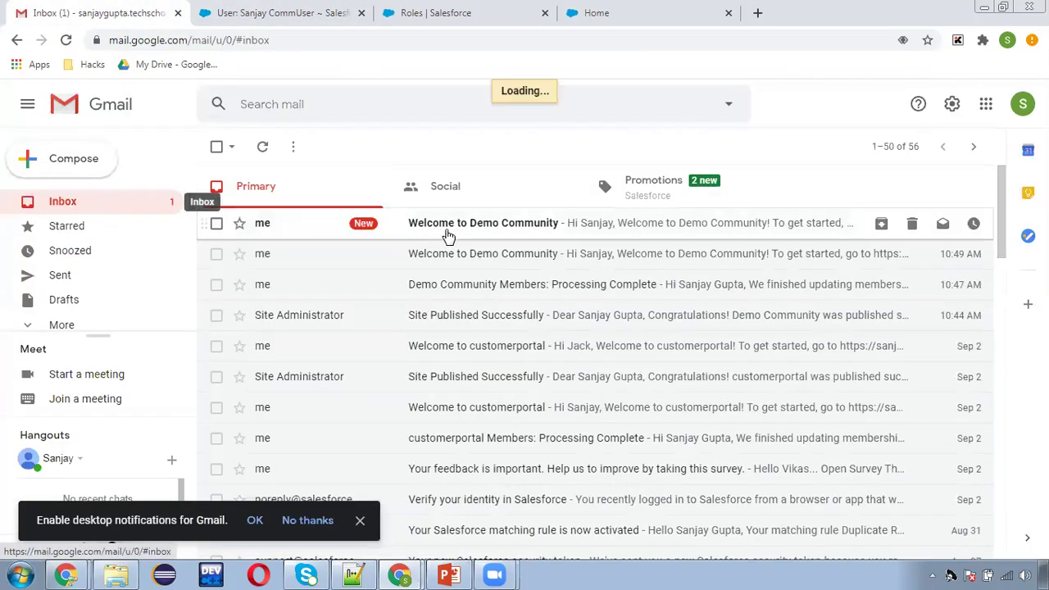
click(497, 231)
scroll(496, 327, down, 3)
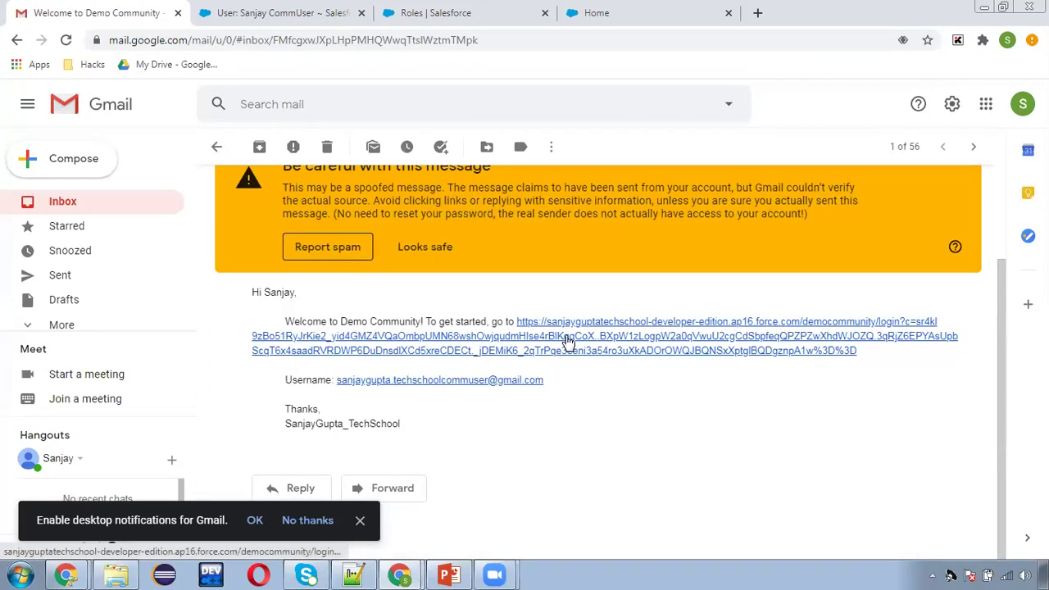
click(568, 341)
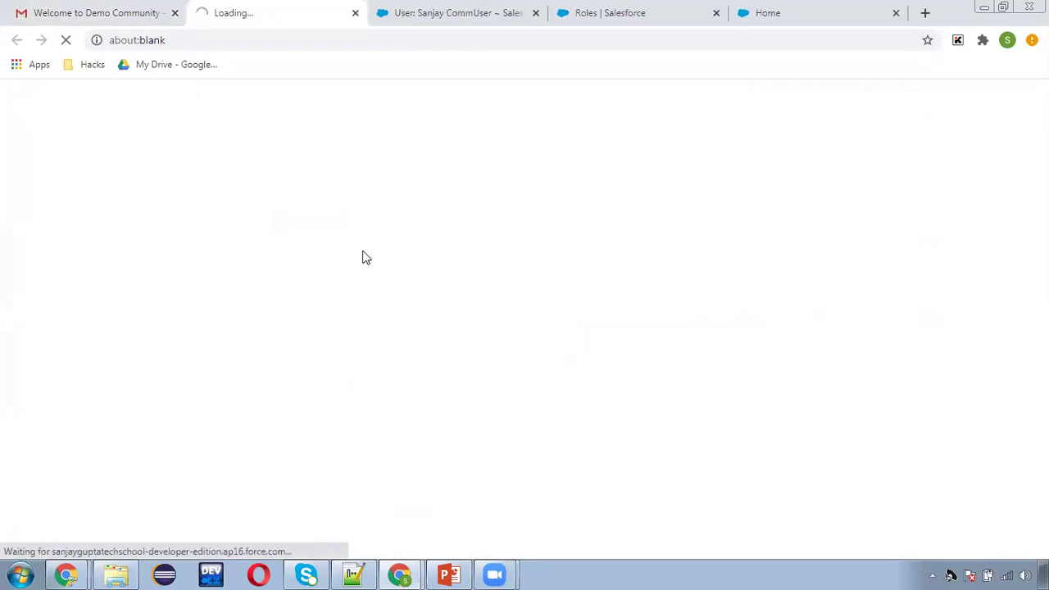
Enter and confirm a new community password, submit it, and dismiss Chrome's save-password prompt.
scroll(508, 273, down, 2)
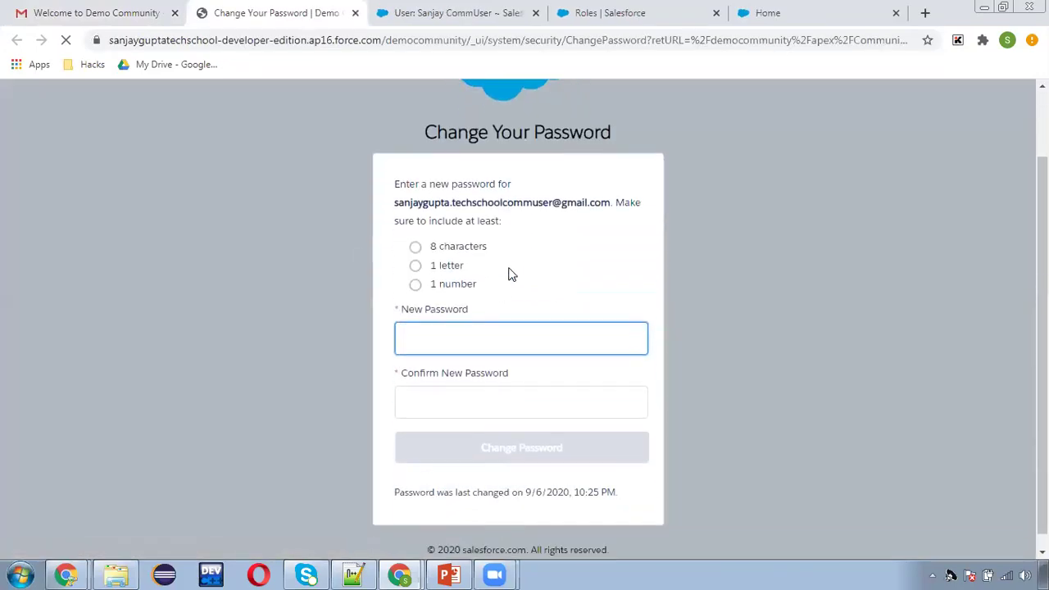
text(abcdef123)
key(Tab)
text(abcd)
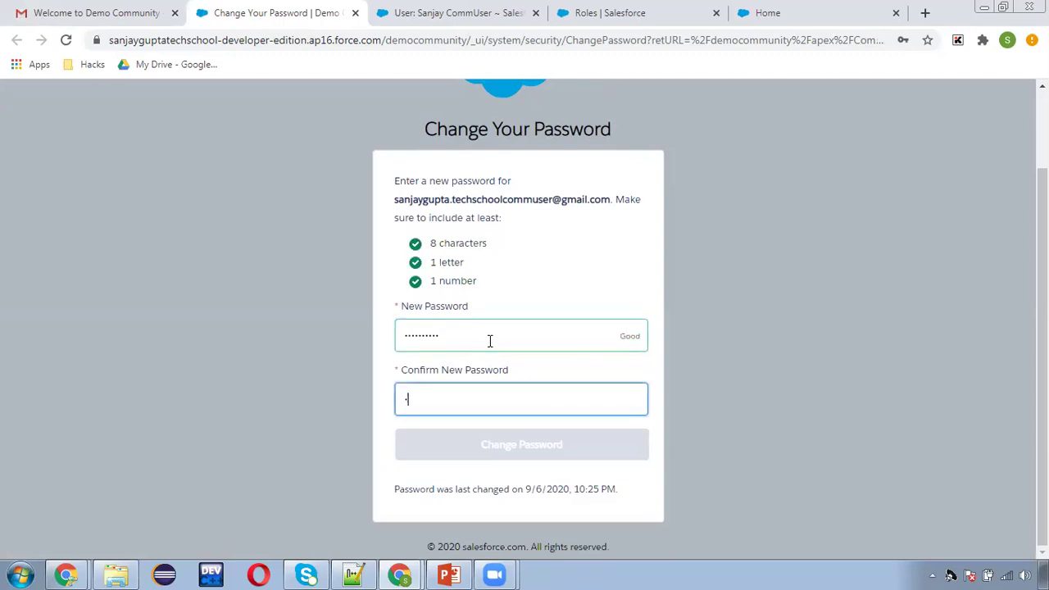
text(ef123)
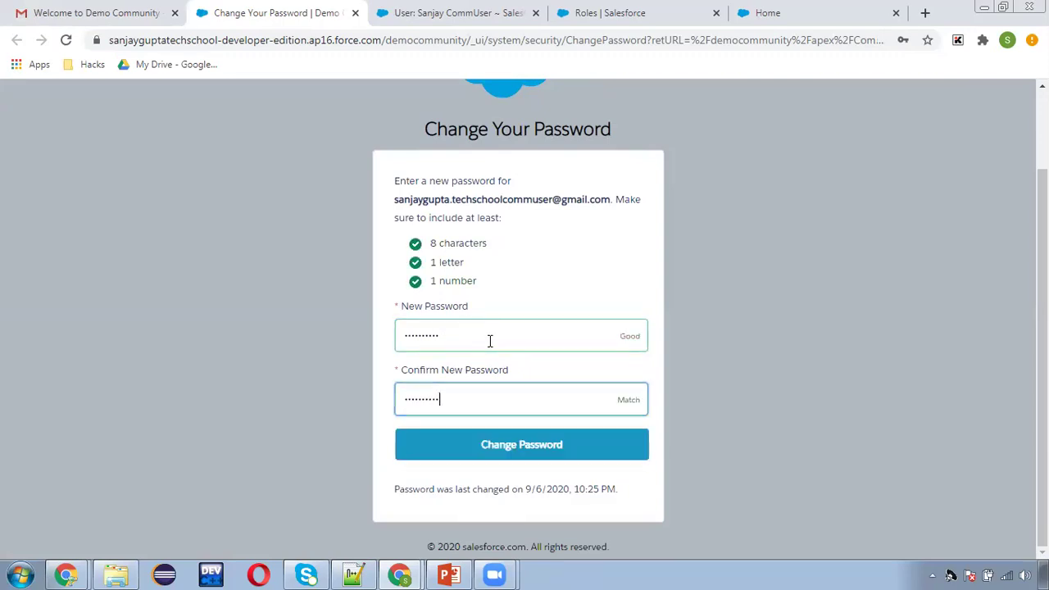
click(530, 445)
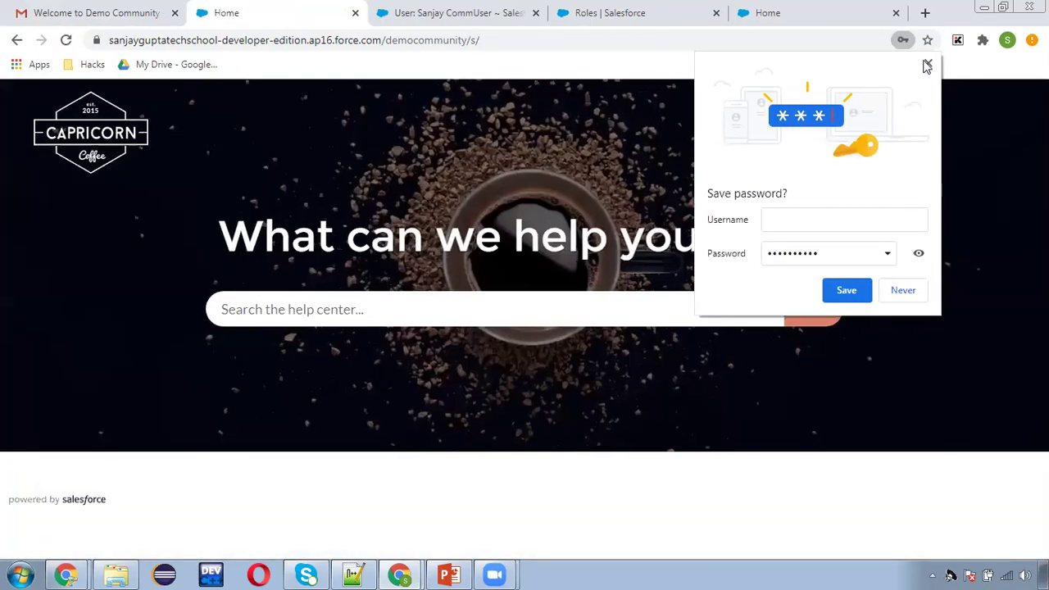
click(927, 65)
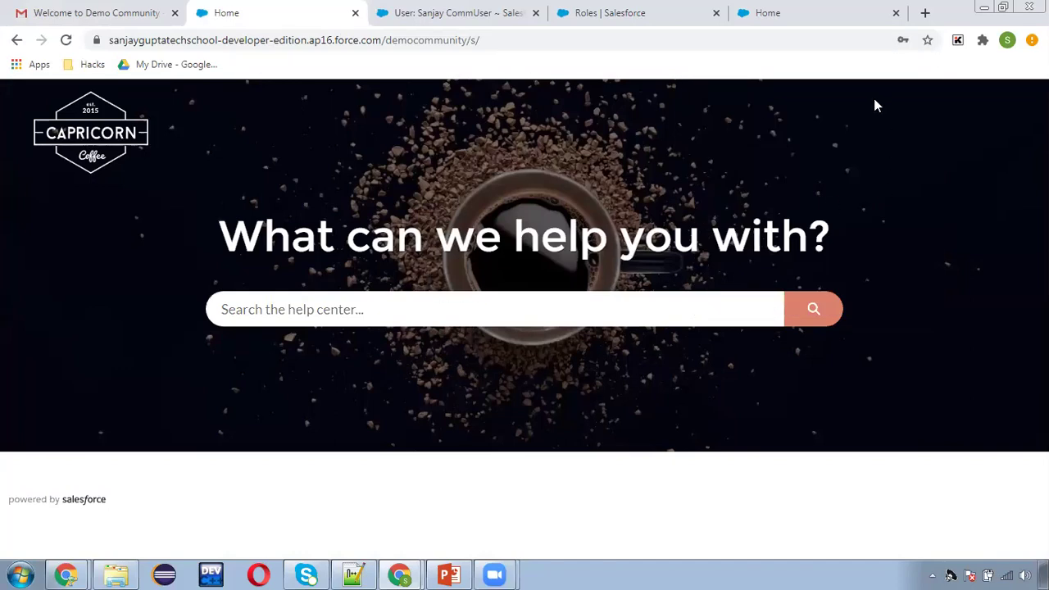
Return Gmail to its inbox and switch back to the Salesforce community user record.
click(16, 39)
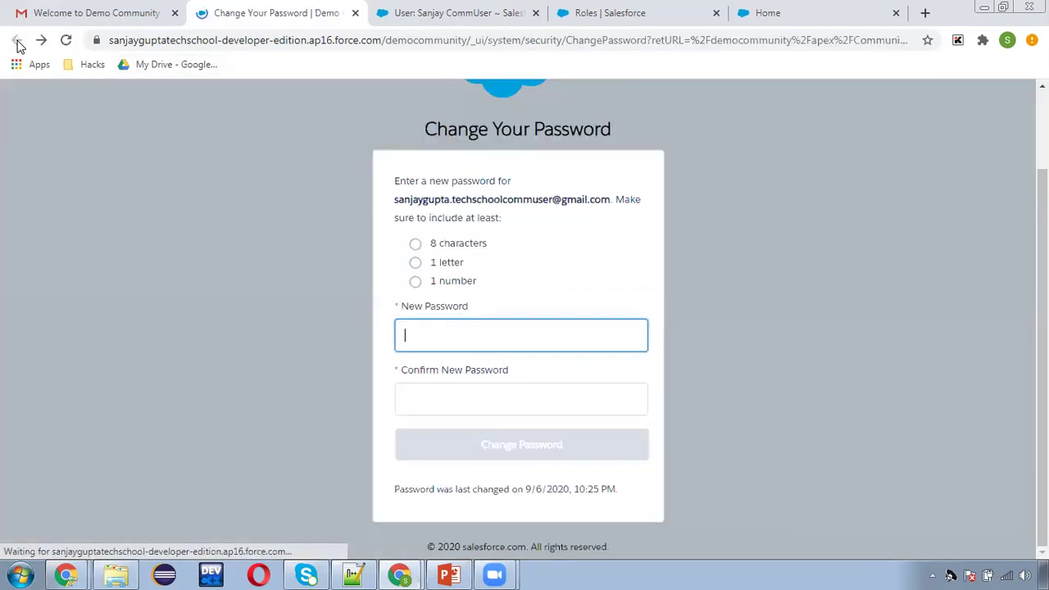
click(106, 10)
click(53, 203)
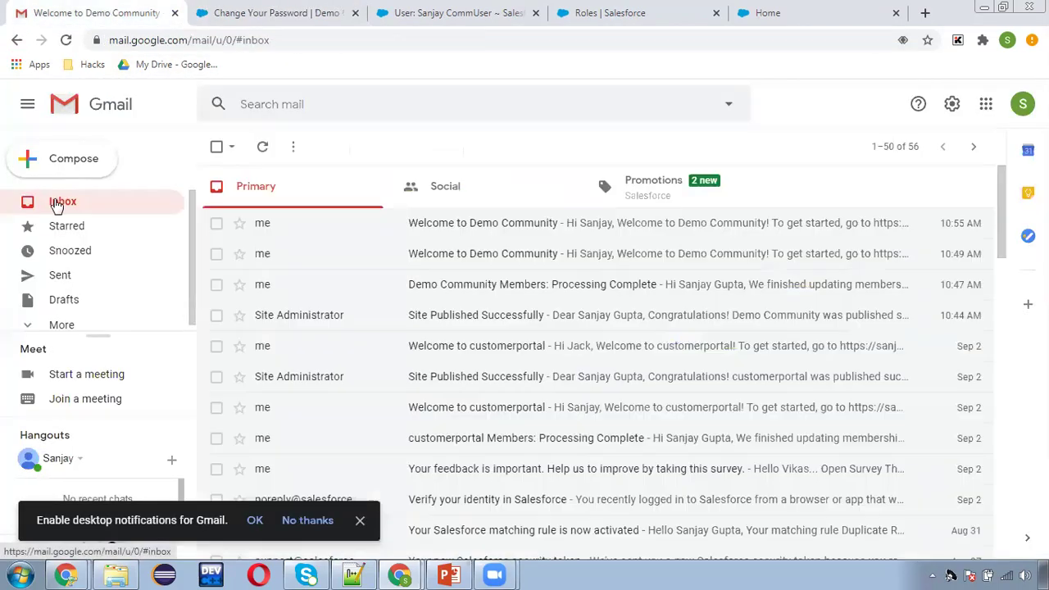
click(447, 13)
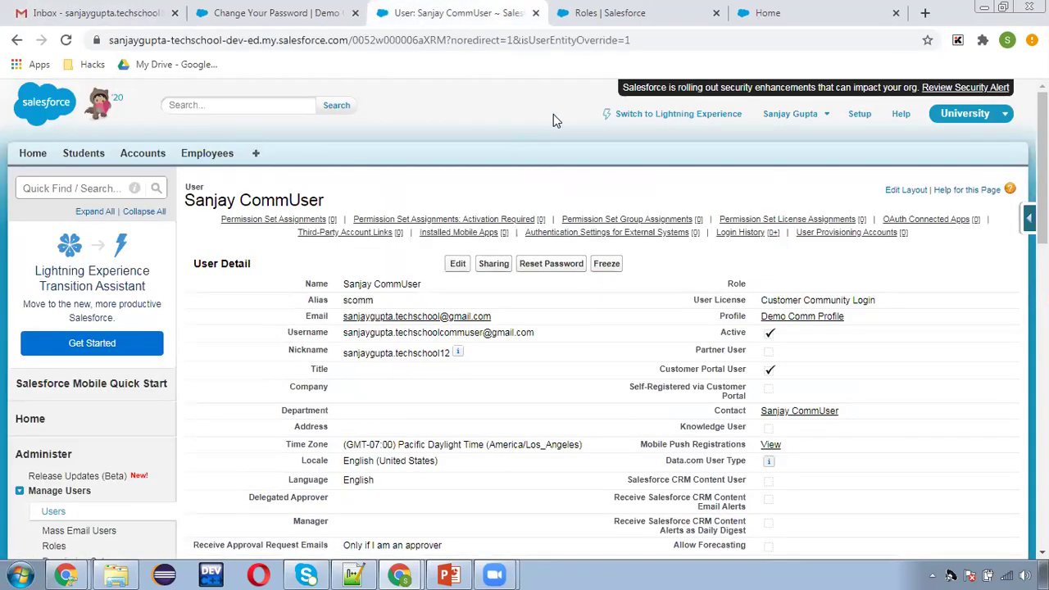
mouse_move(559, 232)
key(alt+Tab)
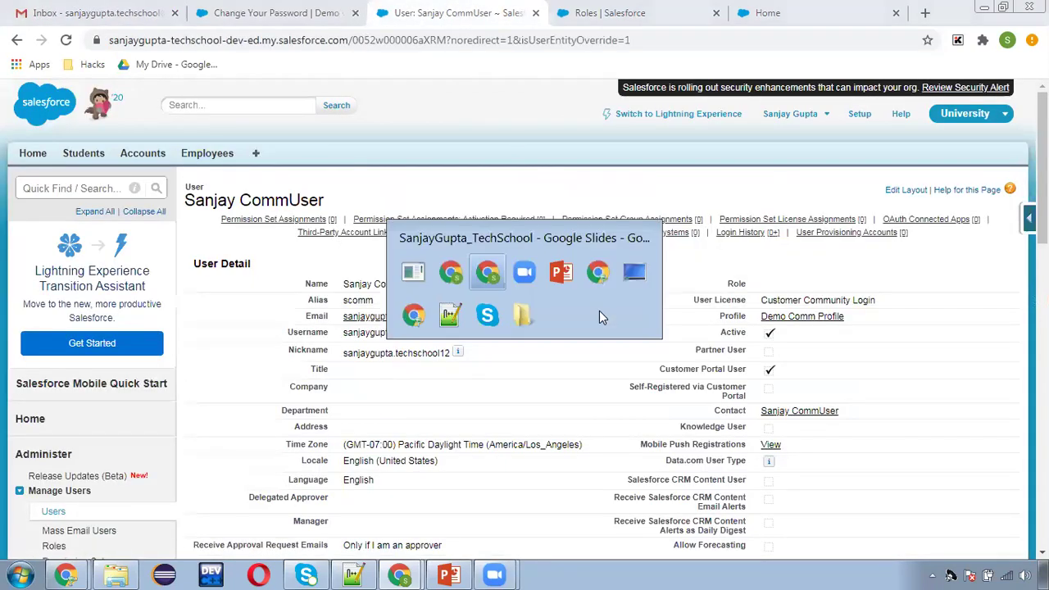